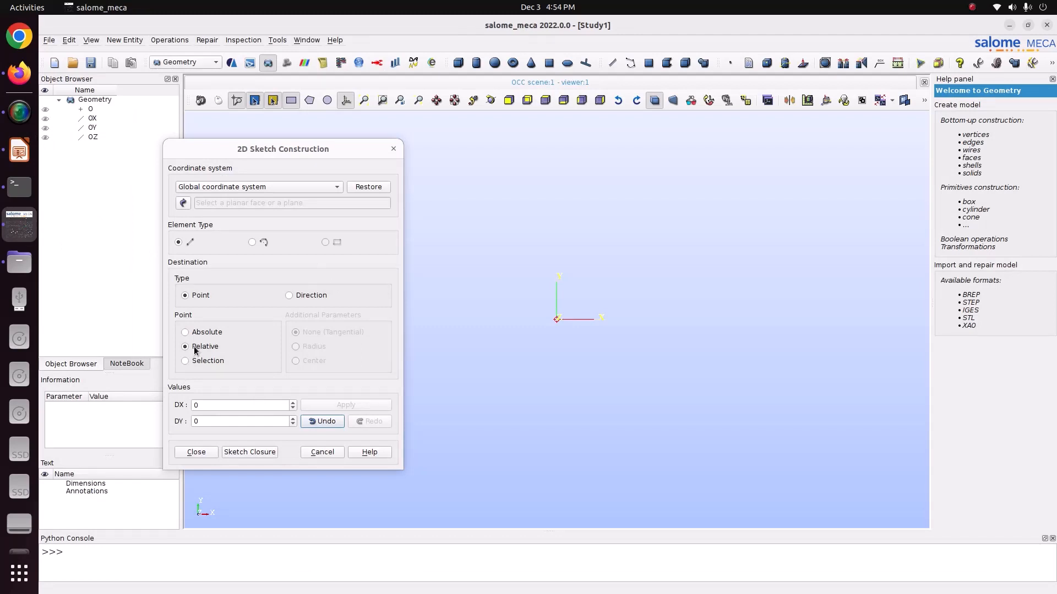
- Add the sketch's first straight line with a relative end point of DX 0.125 and DY 0
double_click(207, 405)
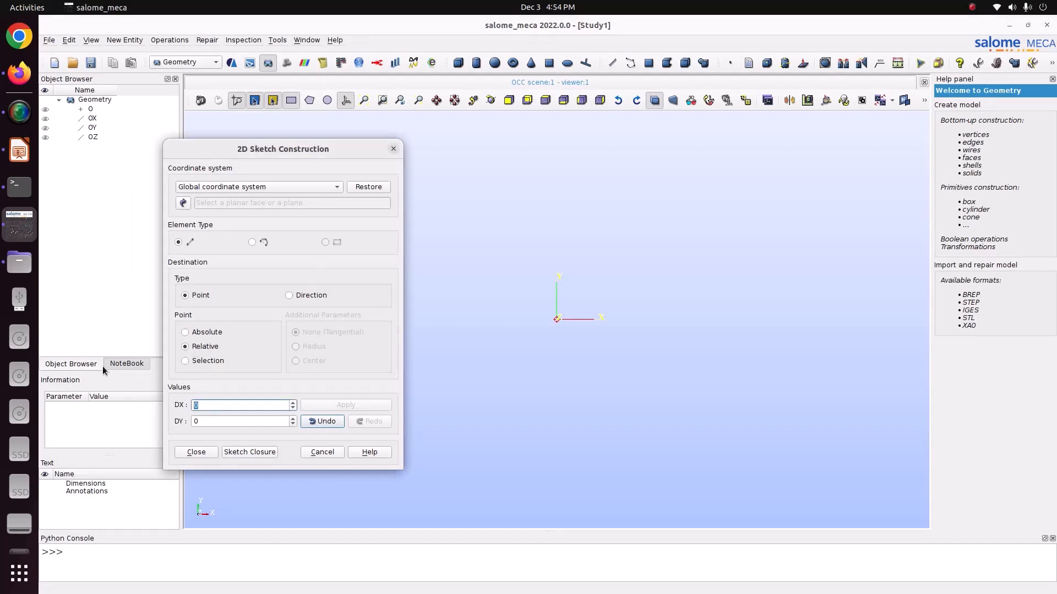
type("0.125")
left_click(344, 101)
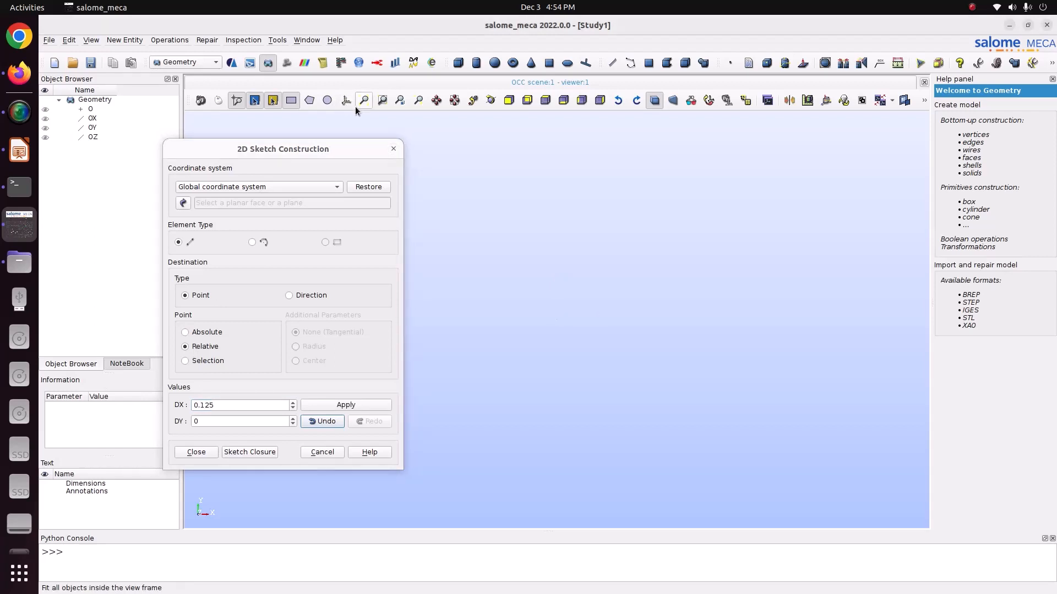
left_click(364, 101)
scroll(581, 279, "down", 4)
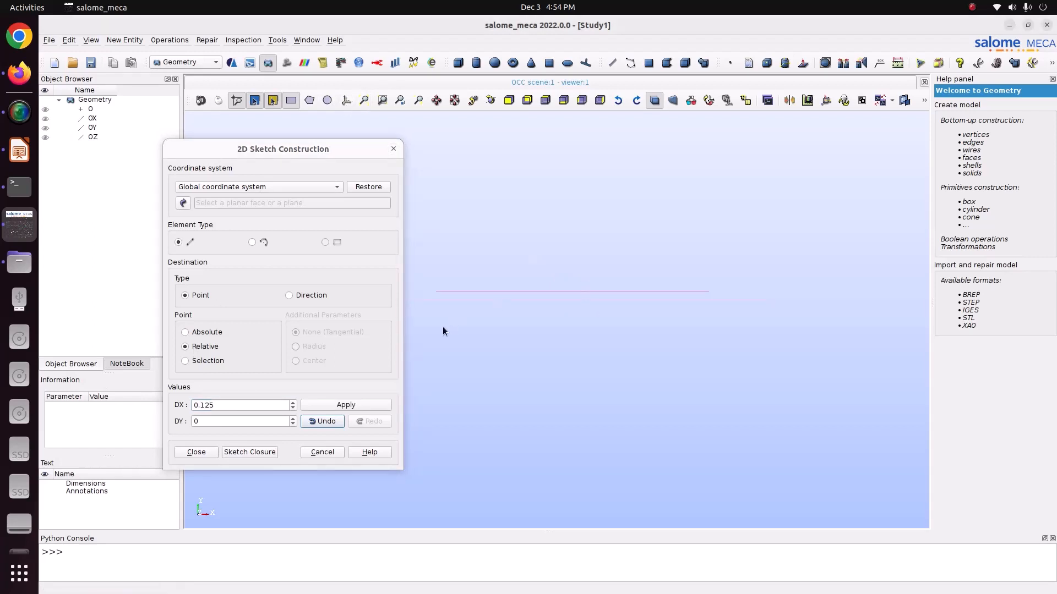
left_click(322, 404)
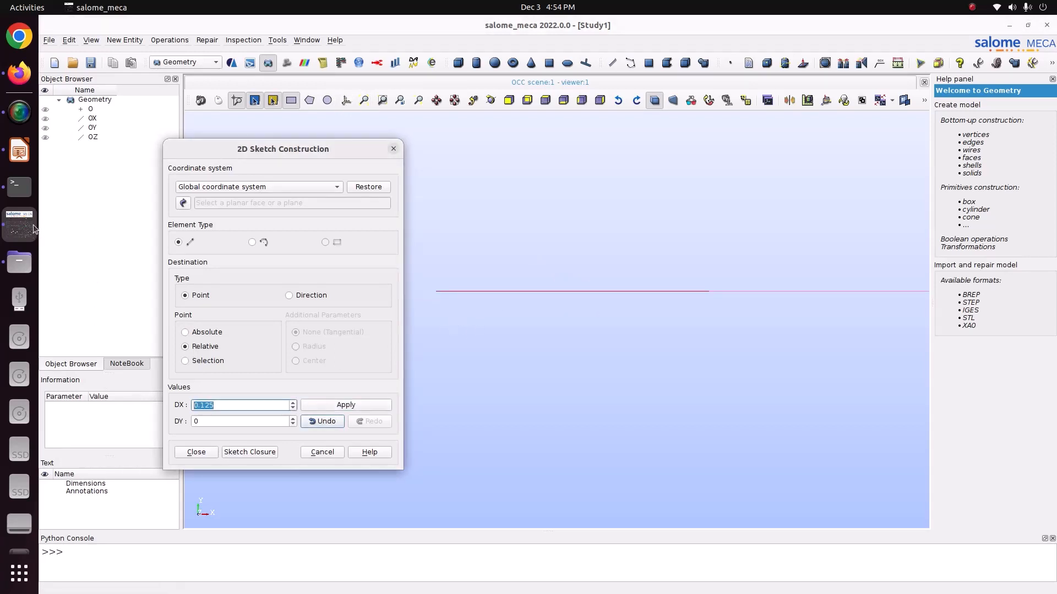
- Switch the sketch element to an arc with a relative end point defined by radius, and enter a radius of 0.025
left_click(252, 243)
left_click(208, 348)
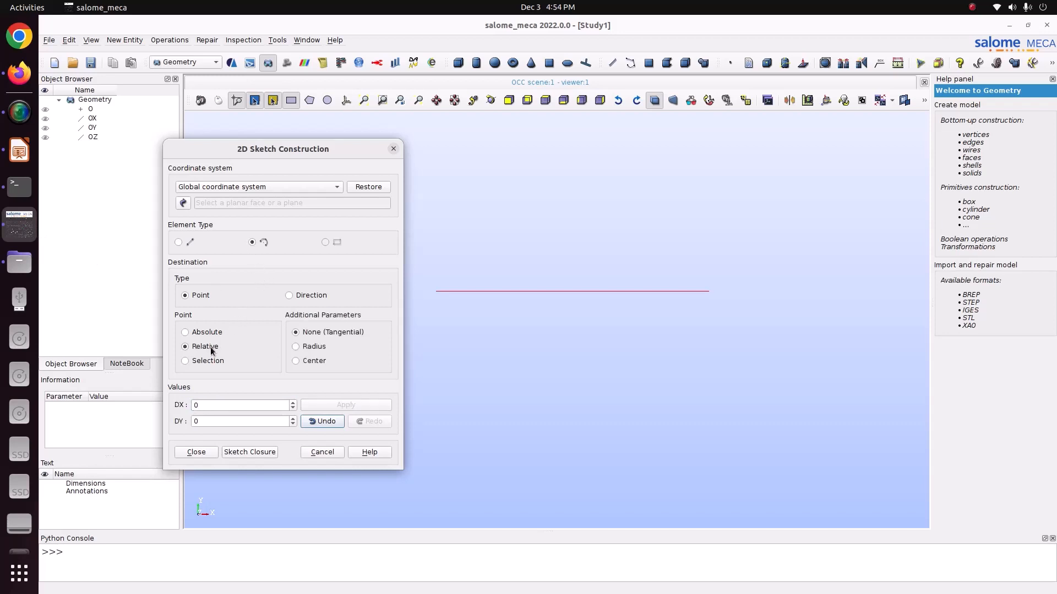
left_click(312, 346)
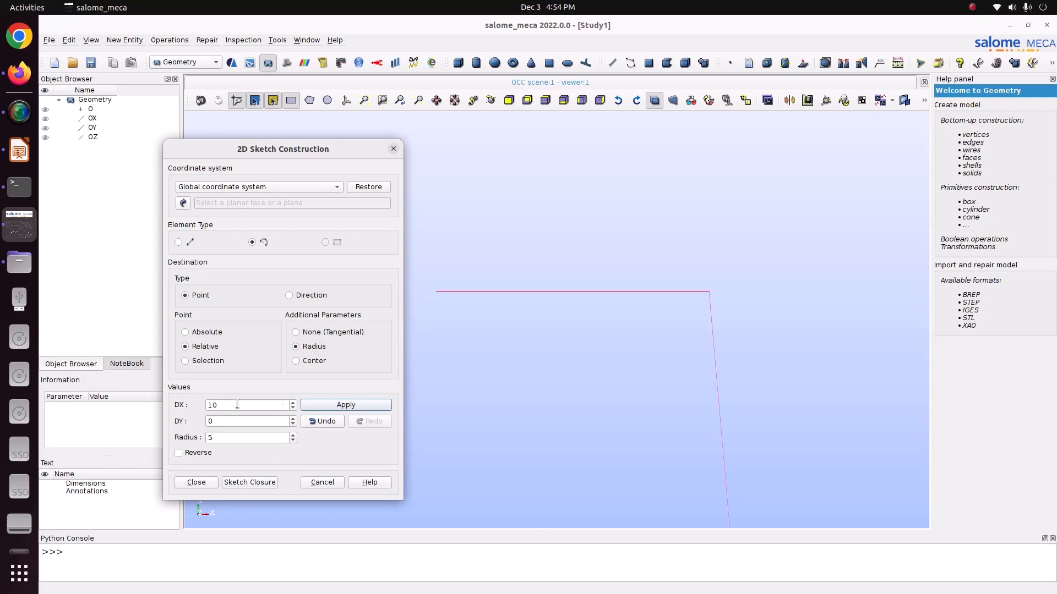
left_click(19, 150)
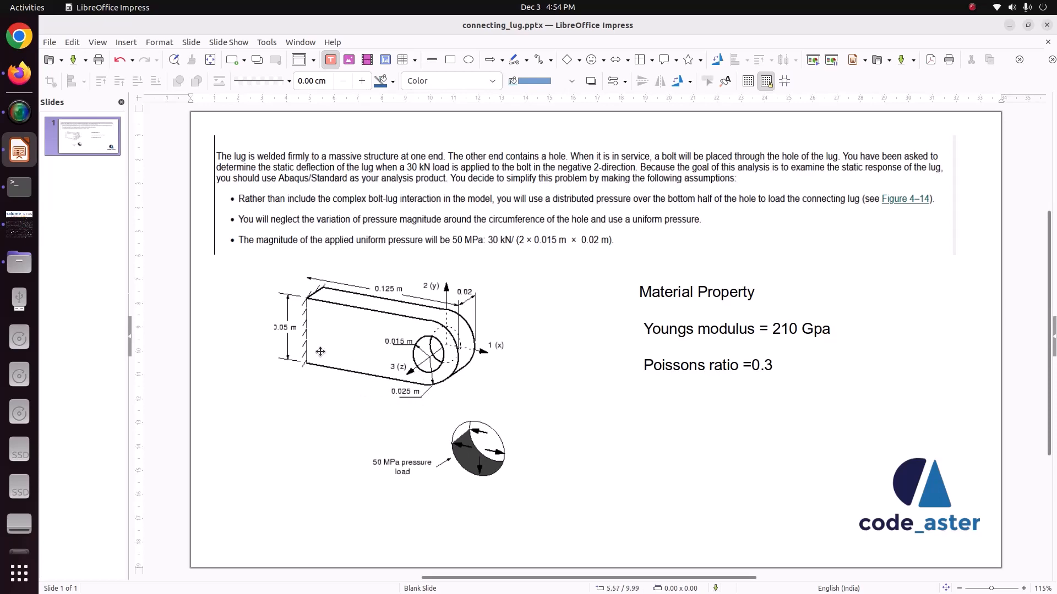
left_click(19, 224)
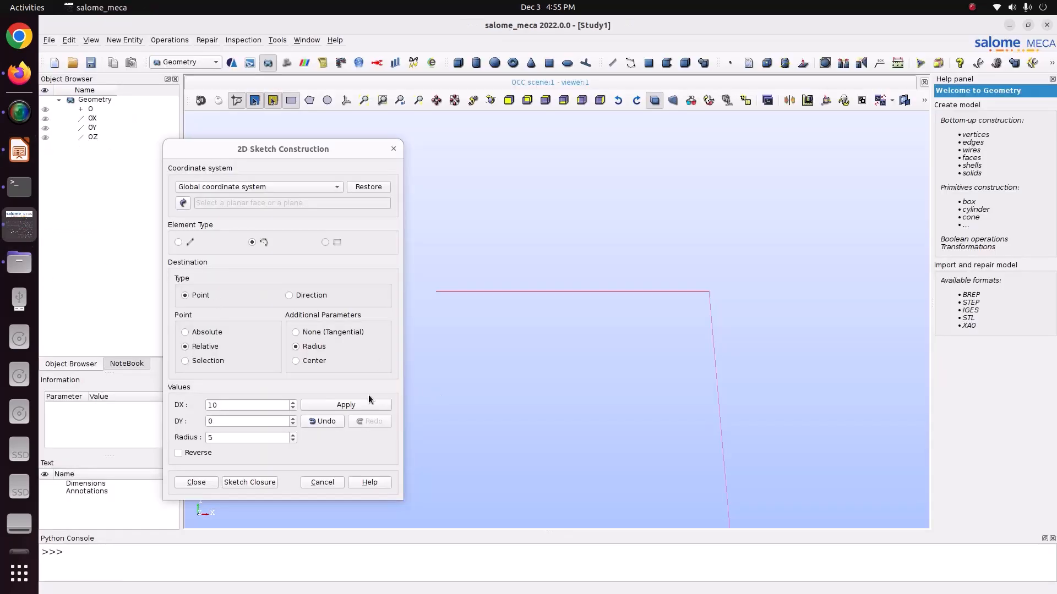
double_click(245, 437)
type("0.025")
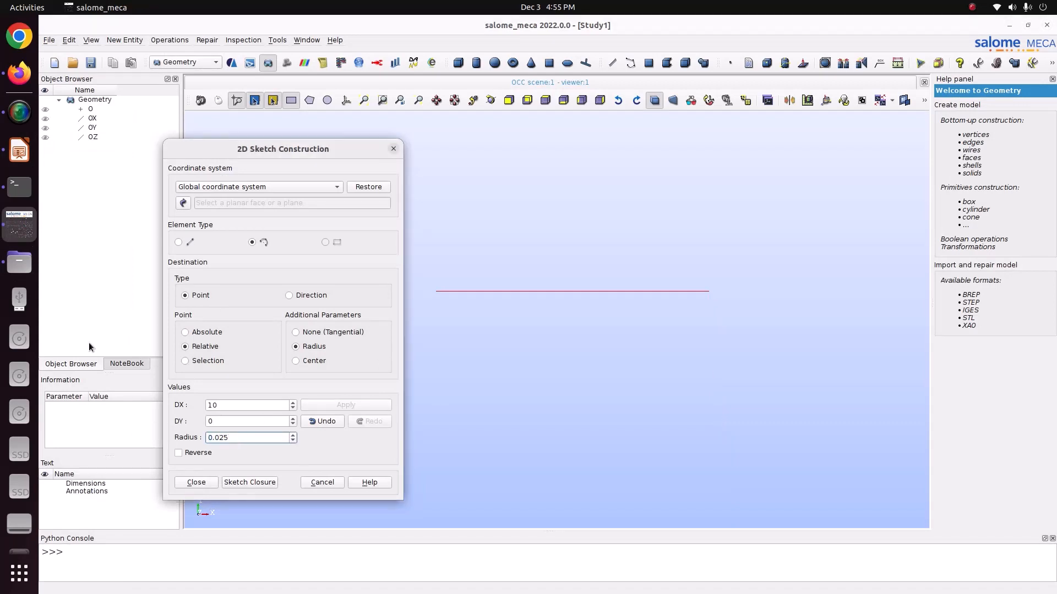
- Check the lug drawing's dimensions and add the end arc with DX 0, DY 0.05 and radius 0.025
left_click(19, 150)
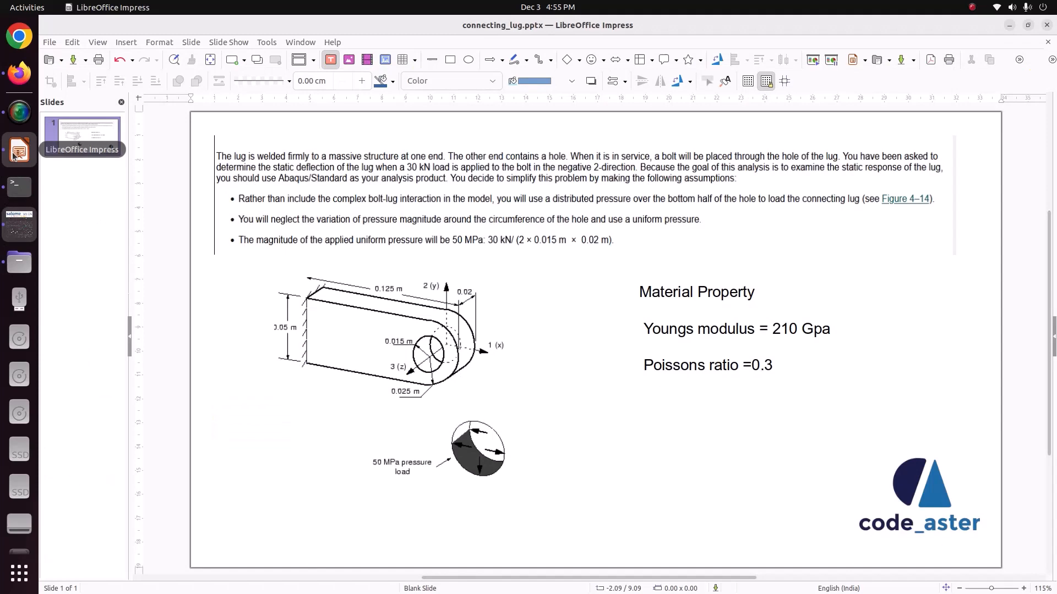
left_click(15, 233)
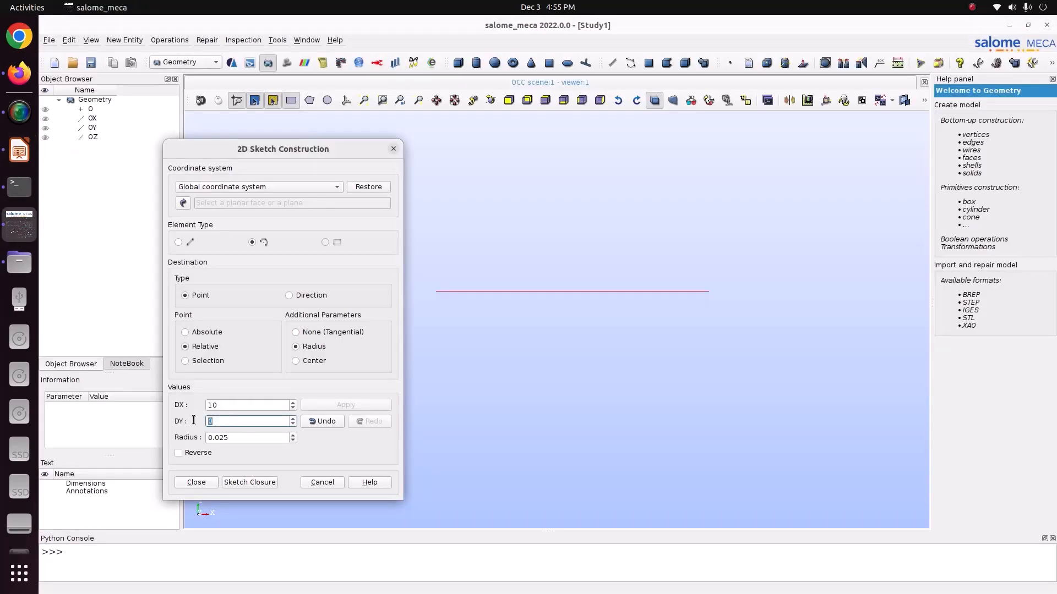
type(".05")
double_click(236, 400)
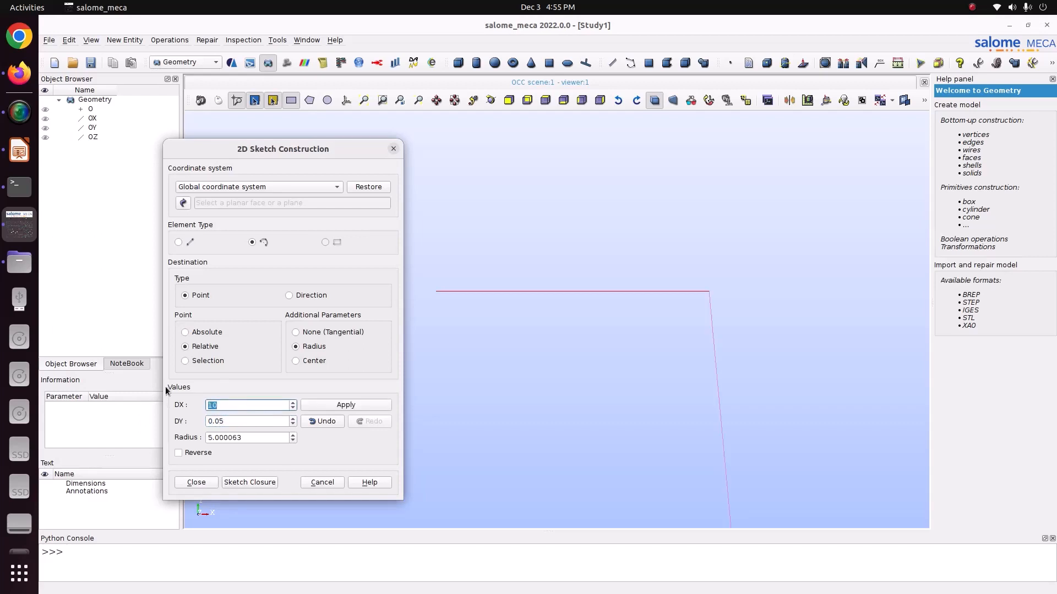
type("0")
left_click(245, 437)
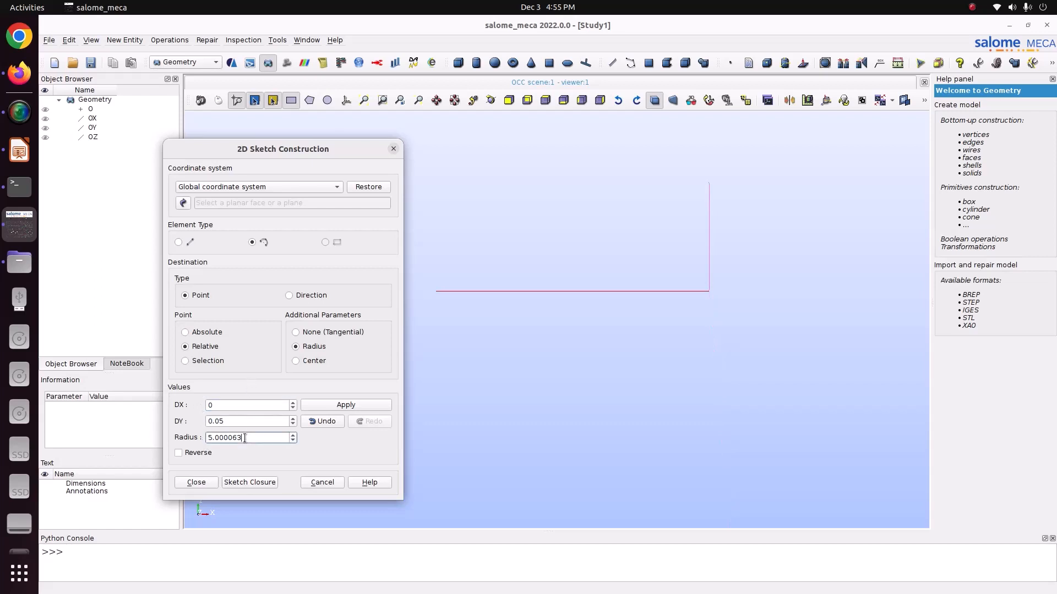
double_click(244, 438)
type("0.025")
left_click(329, 407)
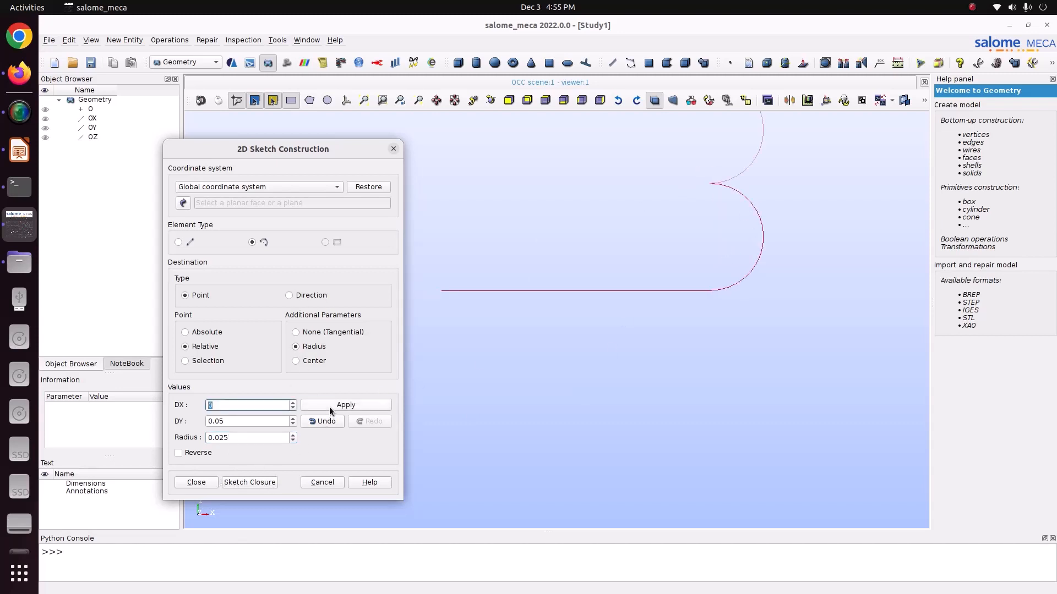
- Add a straight line back from the arc's end with relative DX -0.125 and DY 0, and close the sketch
left_click(179, 242)
left_click(193, 346)
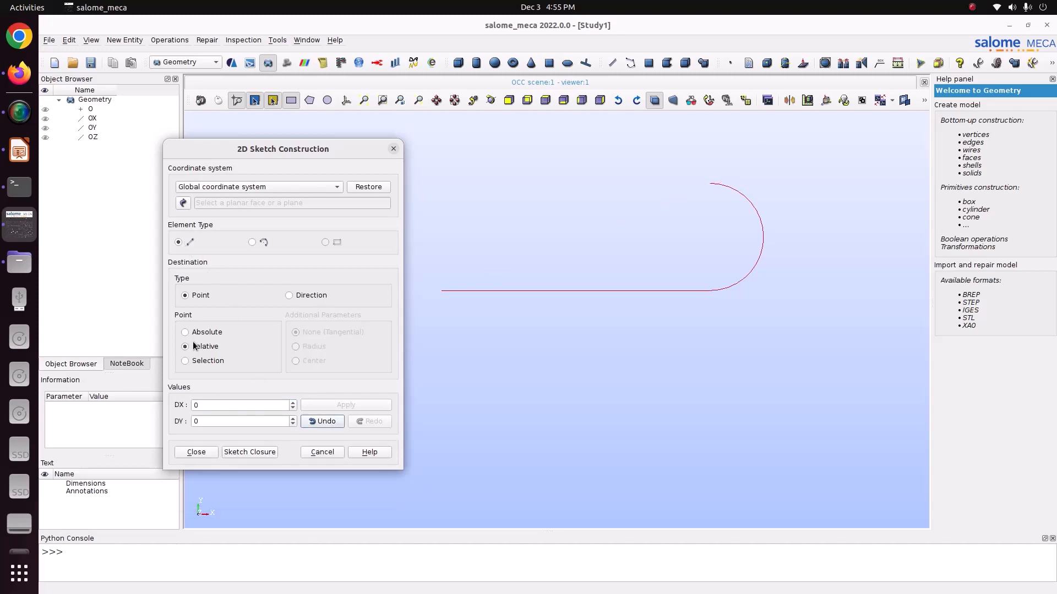
left_click(18, 149)
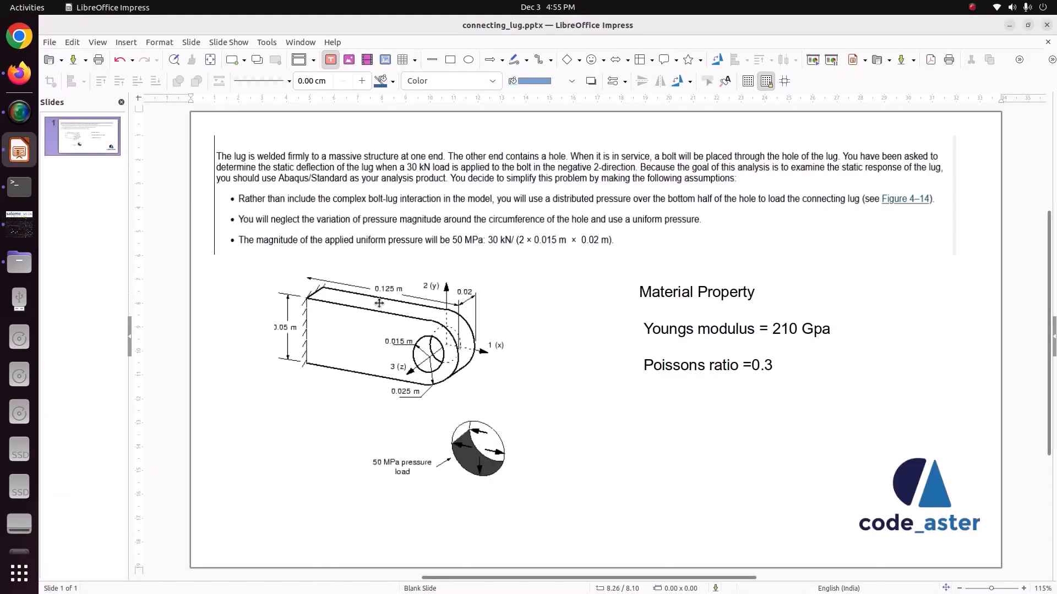
left_click(18, 225)
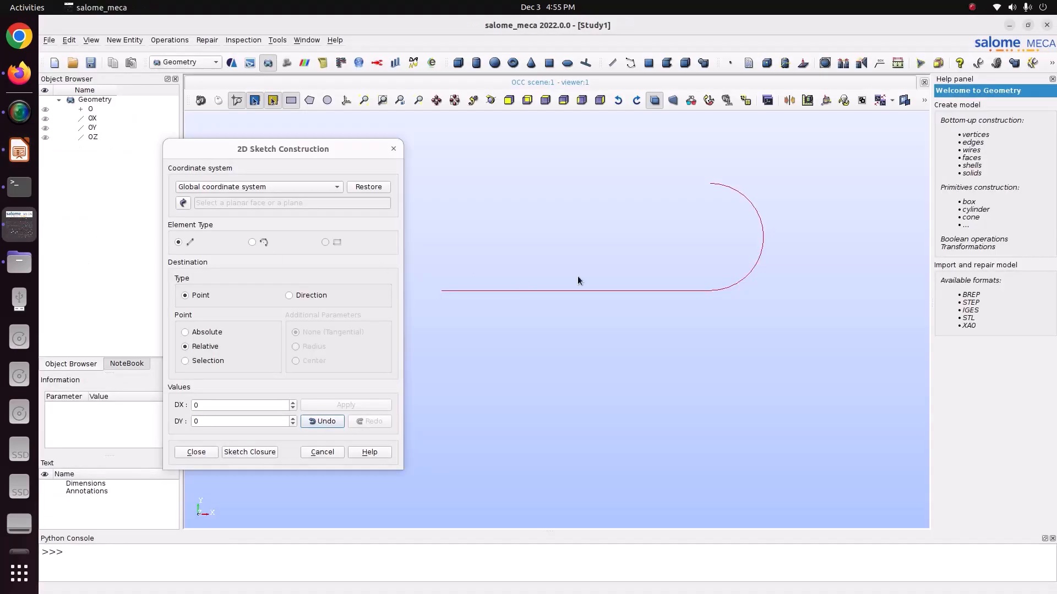
left_click(215, 404)
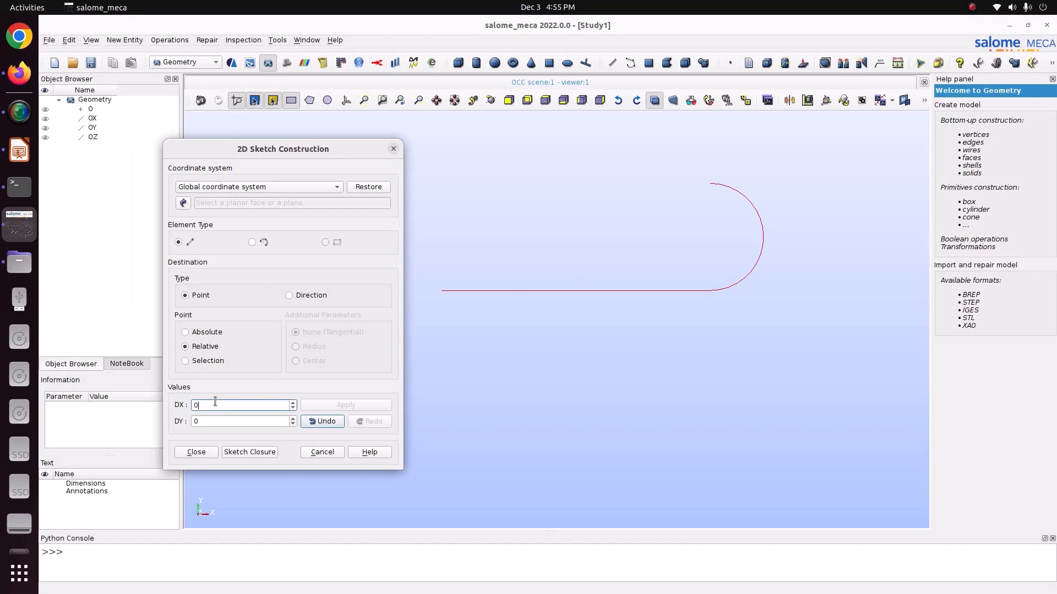
key("BackSpace")
type("-0.125")
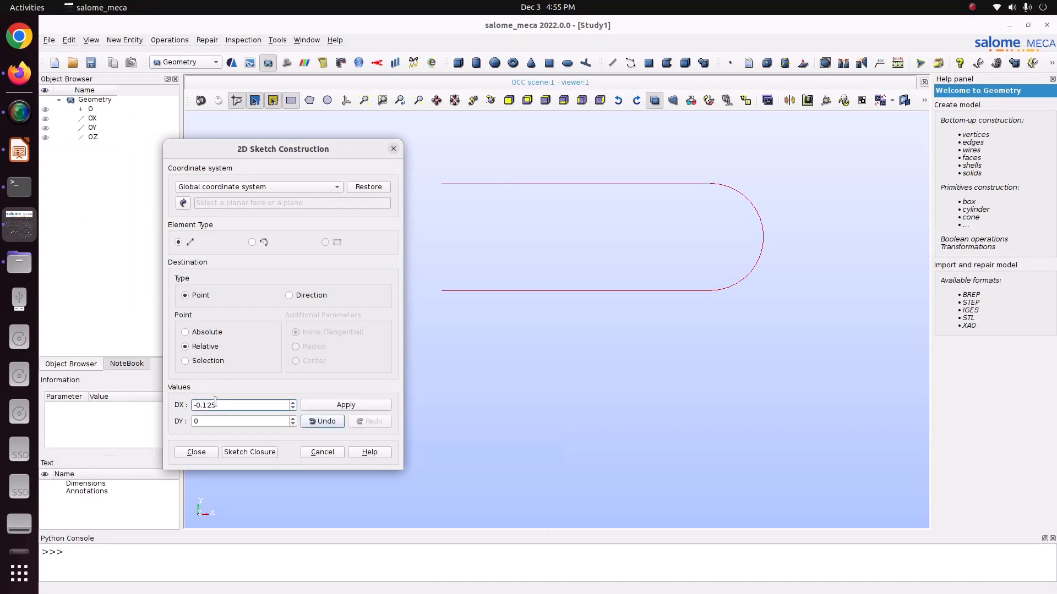
left_click(324, 406)
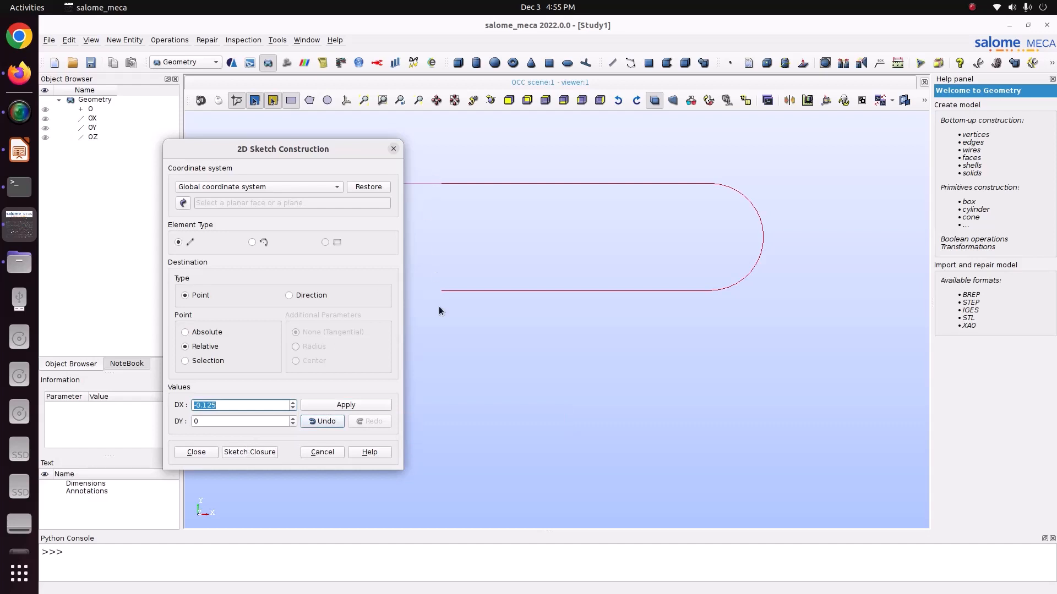
left_click(249, 453)
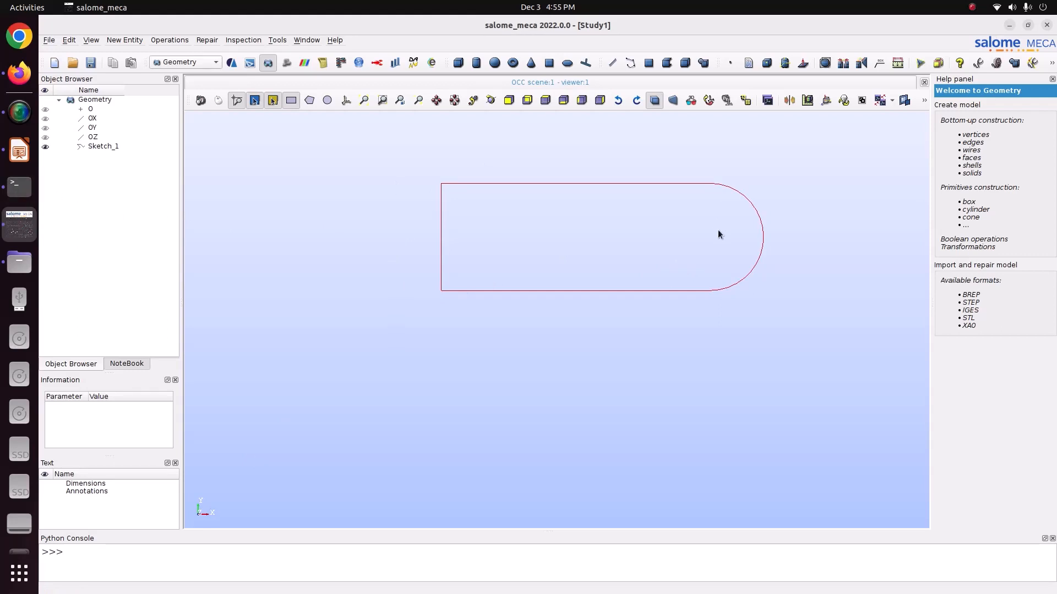
- Check the hole location in the lug drawing and create a point at X 0.125, Y 0.025, Z 0
left_click(17, 155)
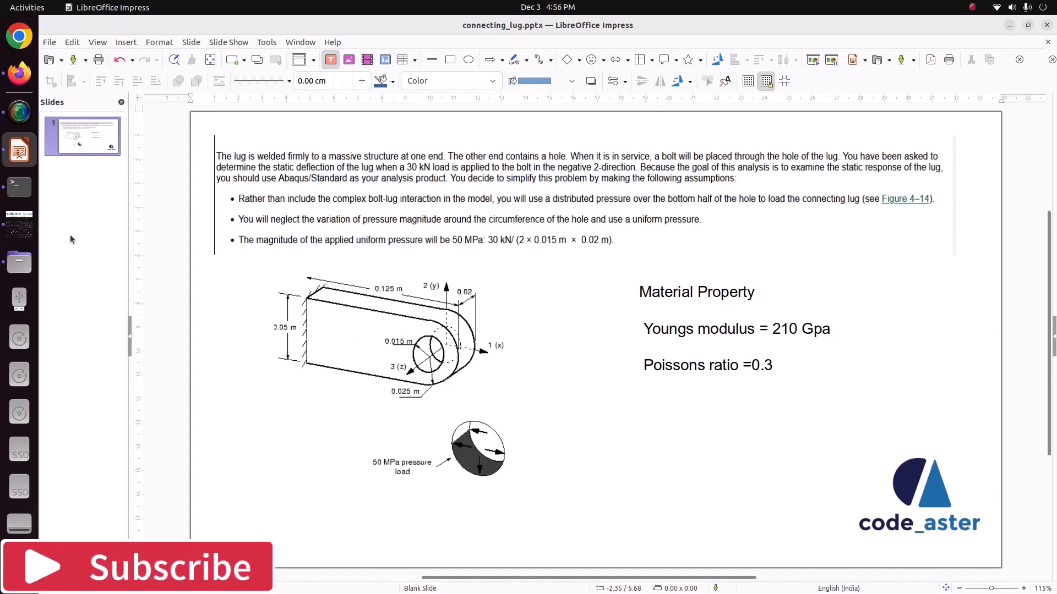
left_click(20, 224)
left_click(123, 40)
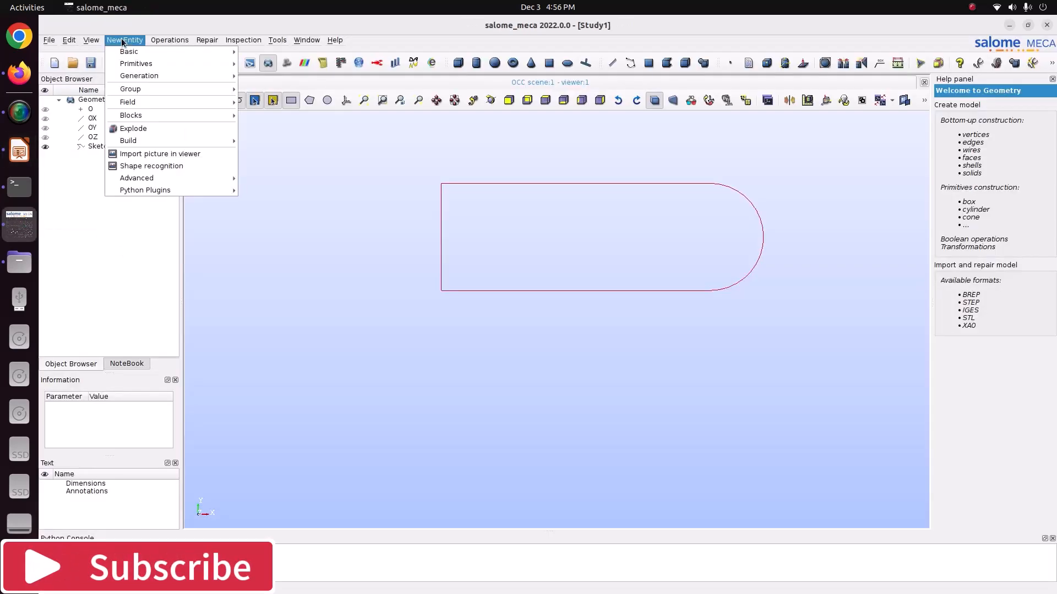
mouse_move(118, 49)
left_click(255, 50)
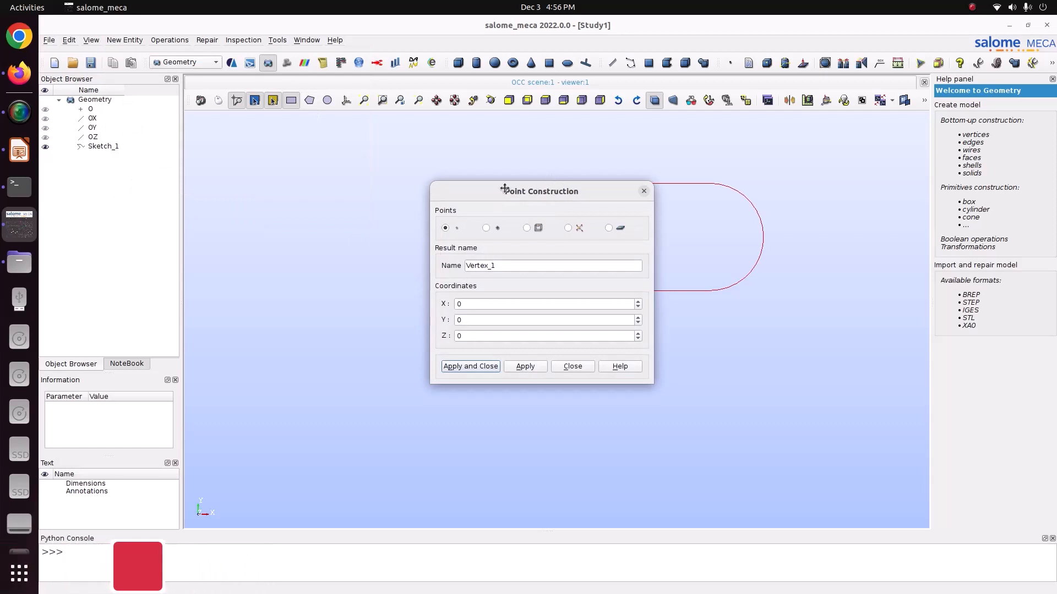
left_click(346, 294)
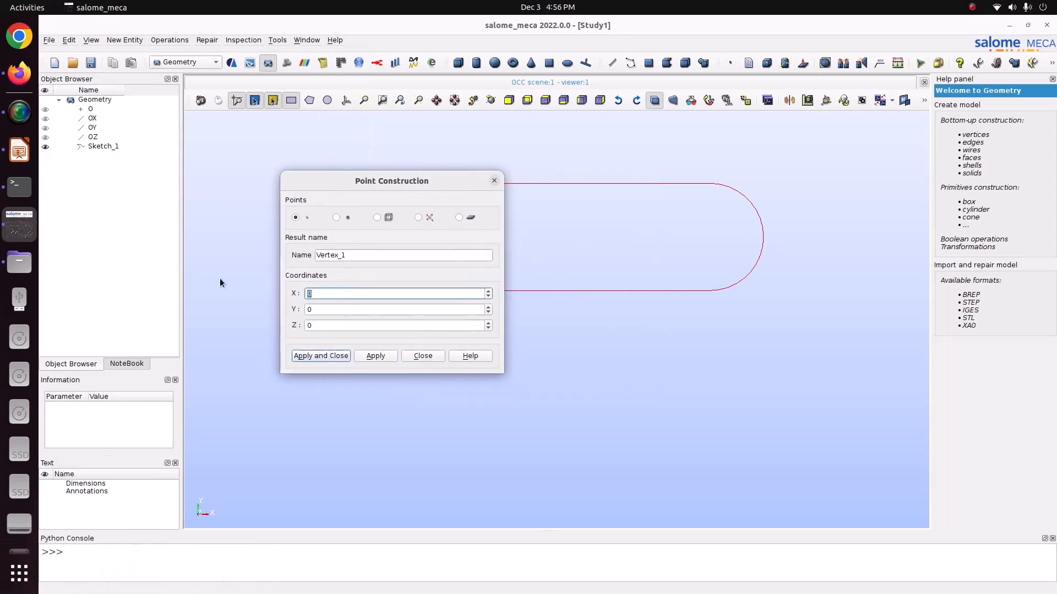
type(".125")
left_click(318, 311)
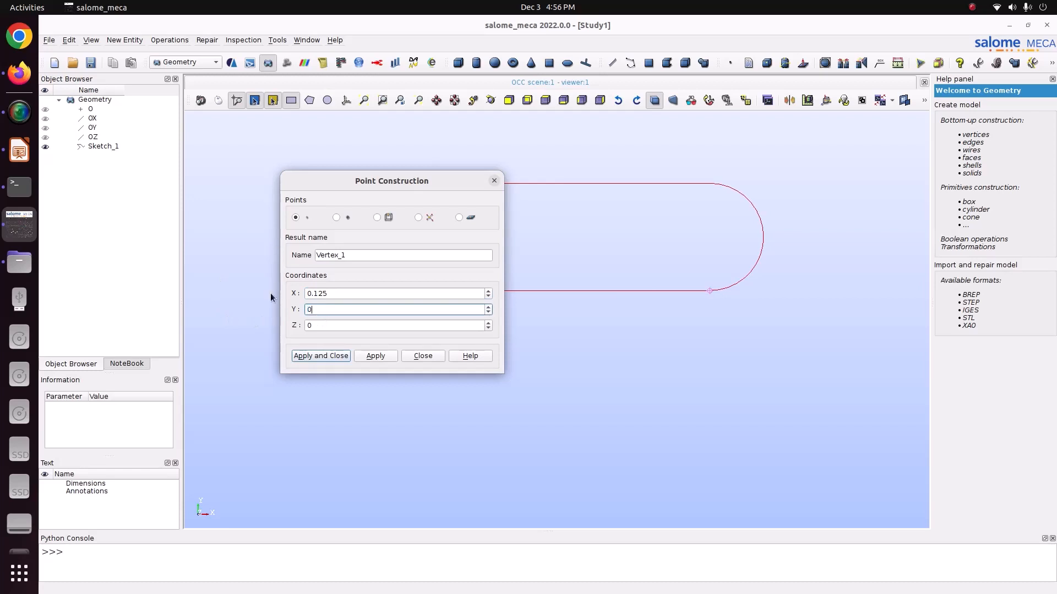
type(".025")
left_click(375, 355)
left_click(493, 181)
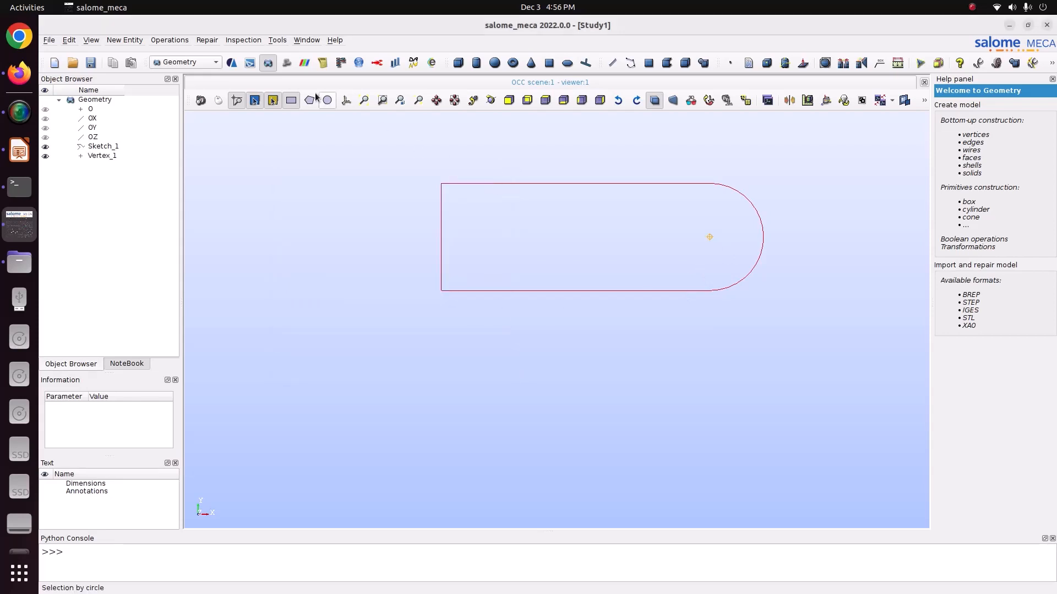
- Start a circle construction with Vertex_1 as its center point and OZ as its vector
left_click(127, 40)
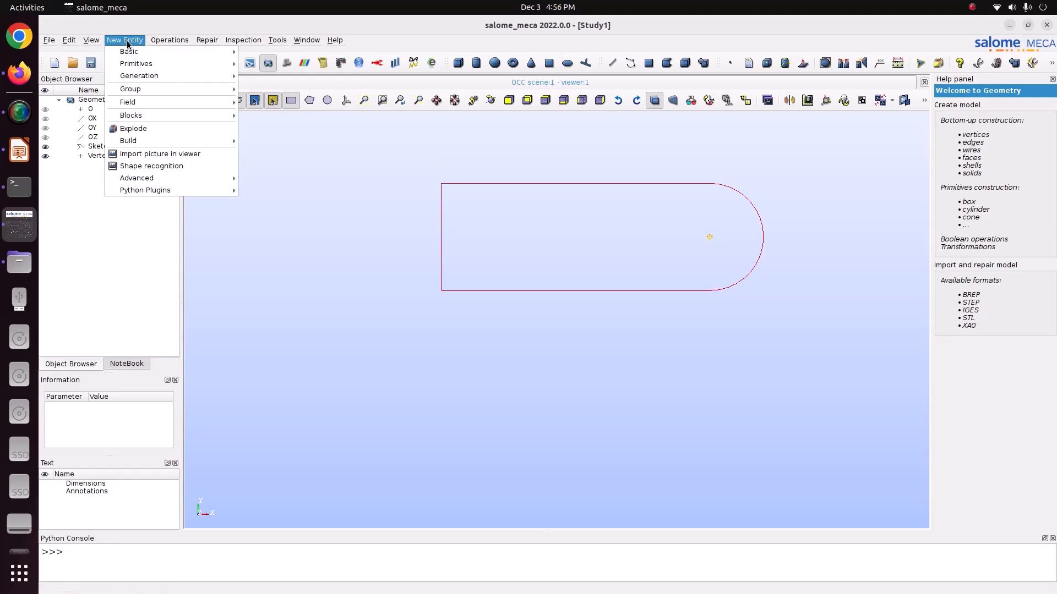
mouse_move(132, 52)
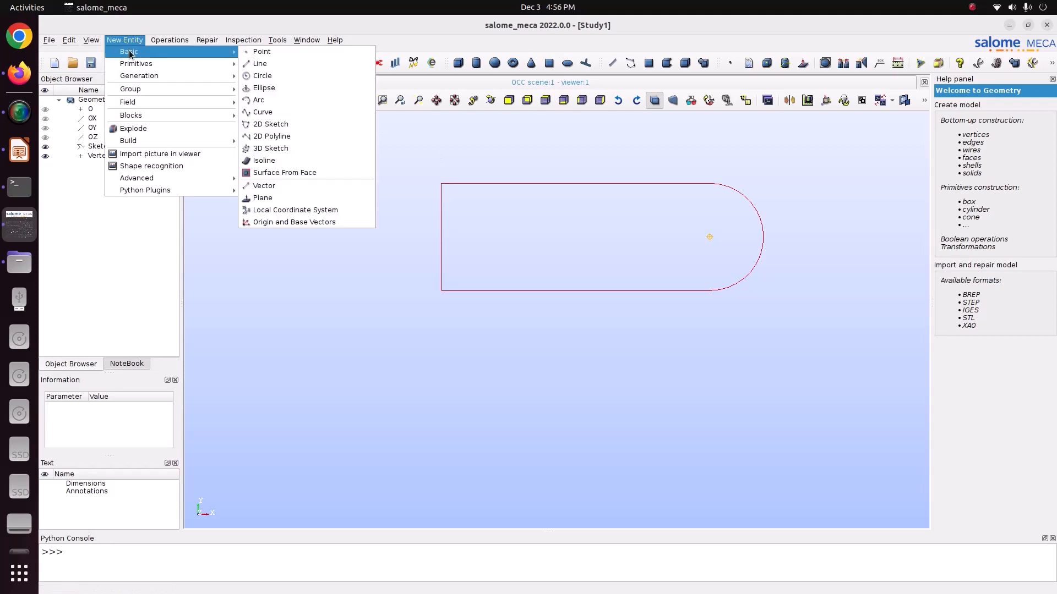
left_click(273, 76)
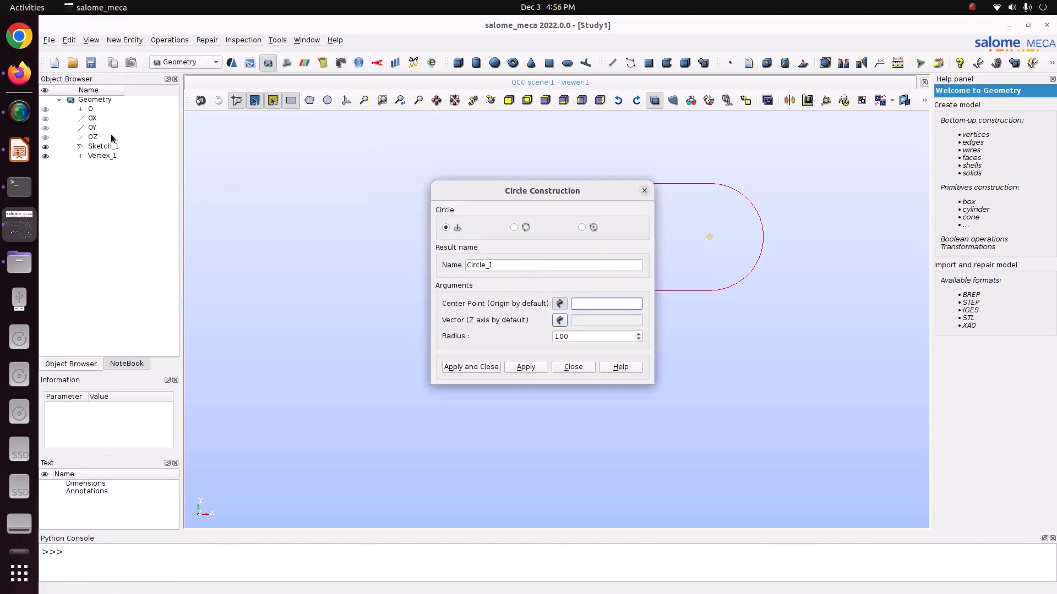
left_click(99, 156)
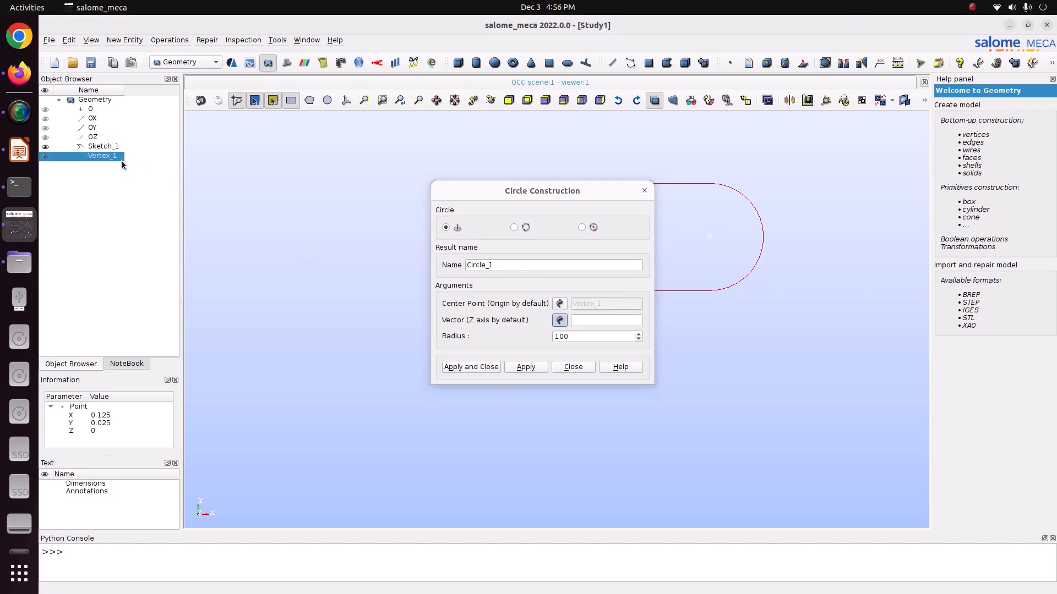
left_click(101, 137)
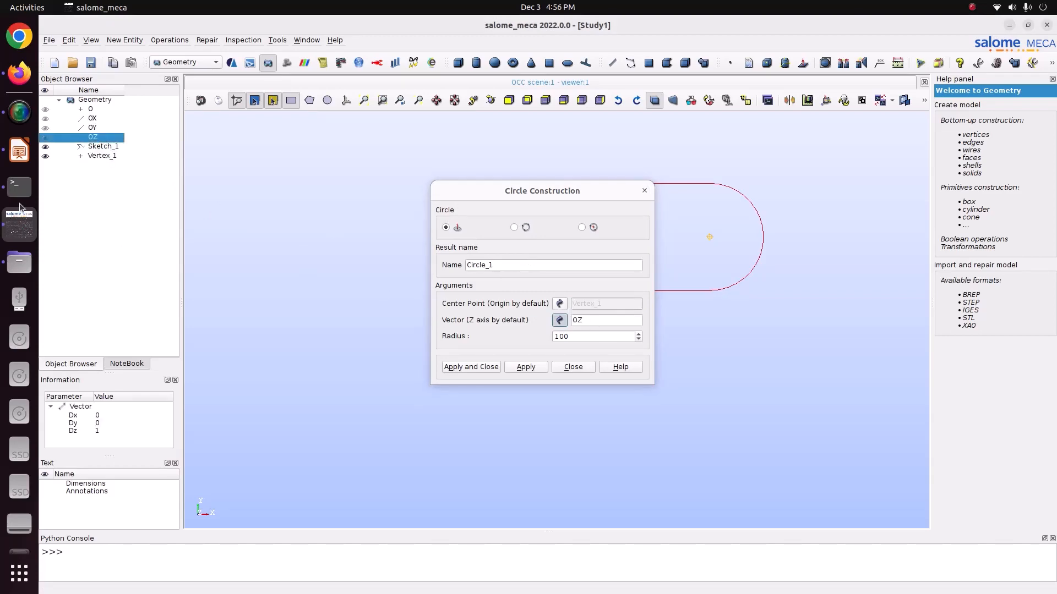
- Check the hole radius in the lug drawing and create the circle with a radius of 0.015
left_click(19, 150)
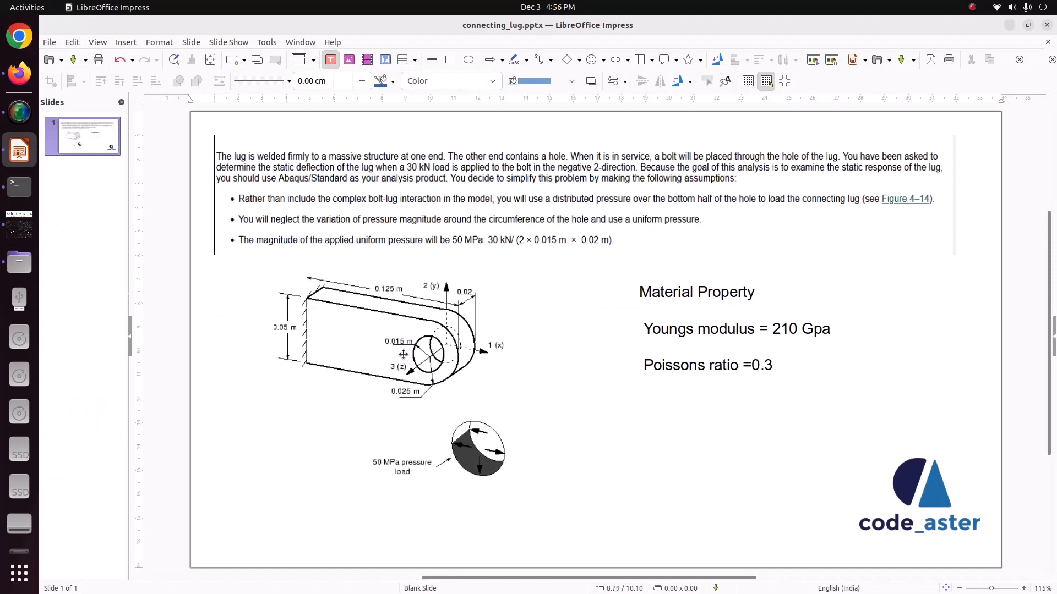
left_click(19, 224)
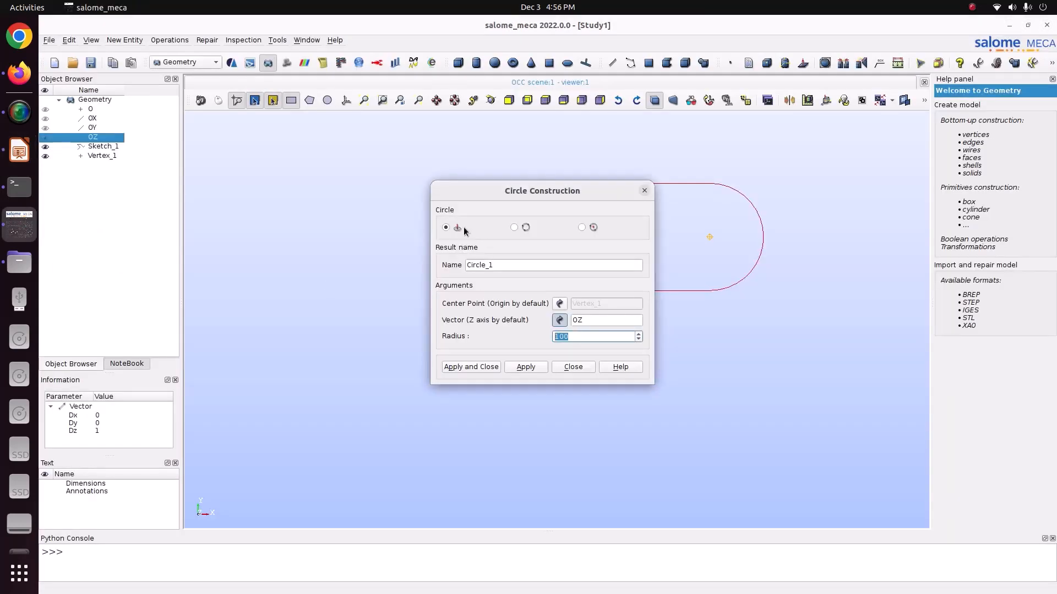
key("BackSpace")
key("BackSpace")
key("BackSpace")
type("0.015")
left_click(483, 367)
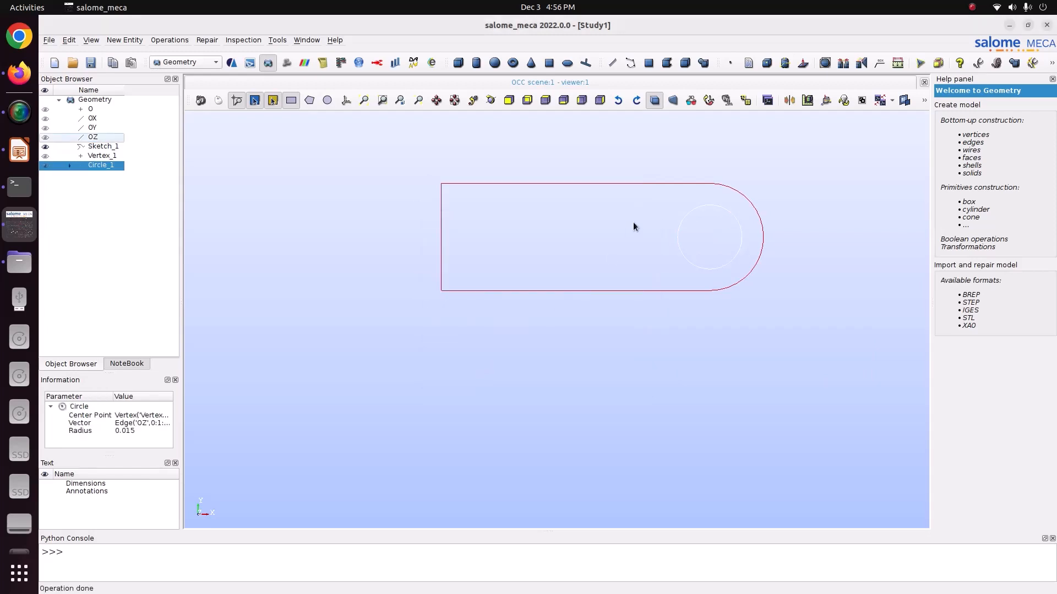
left_click(363, 100)
scroll(523, 348, "down", 2)
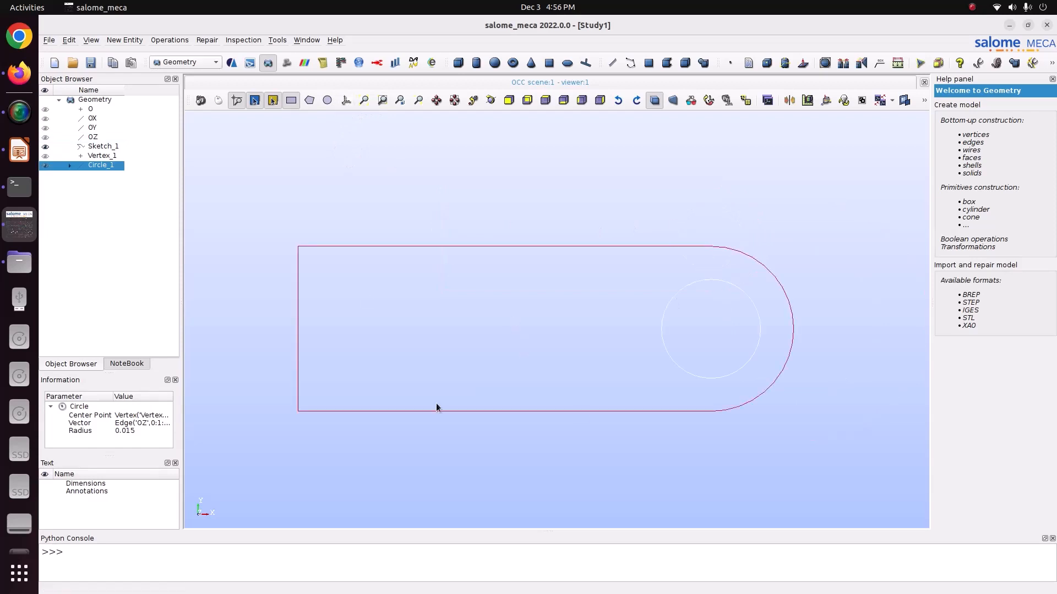
- Build a planar face from Sketch_1 and Circle_1, with the axis trihedron shown in the viewer
left_click(516, 181)
left_click(347, 100)
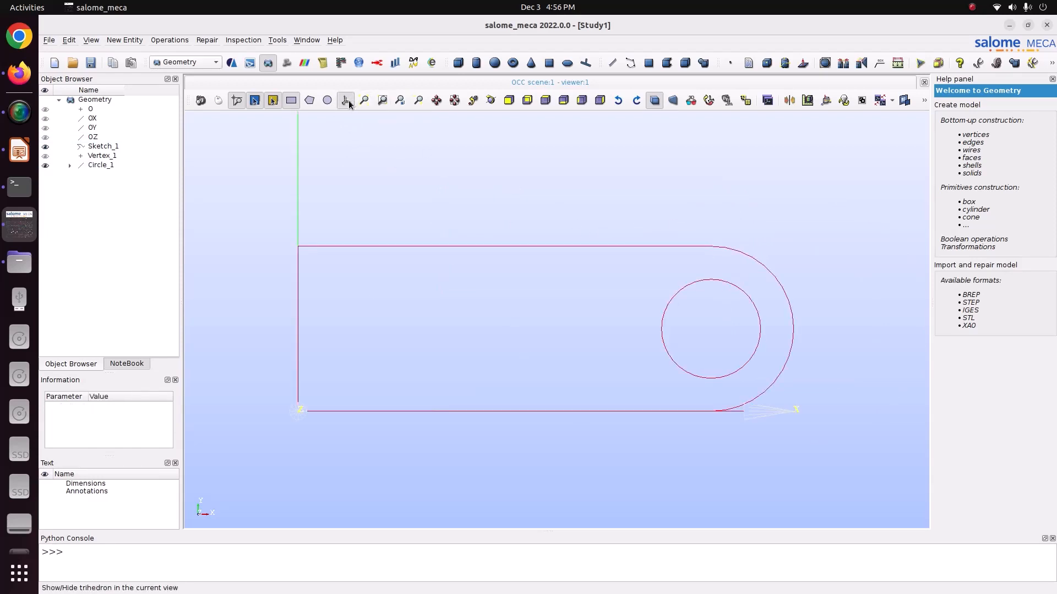
left_click(106, 146)
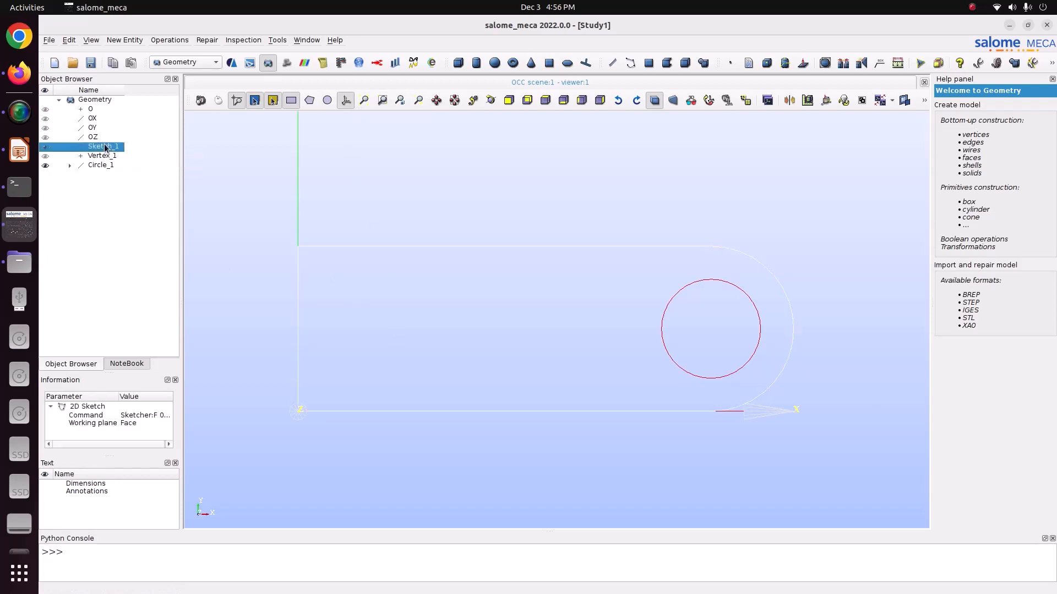
left_click(107, 165, "ctrl")
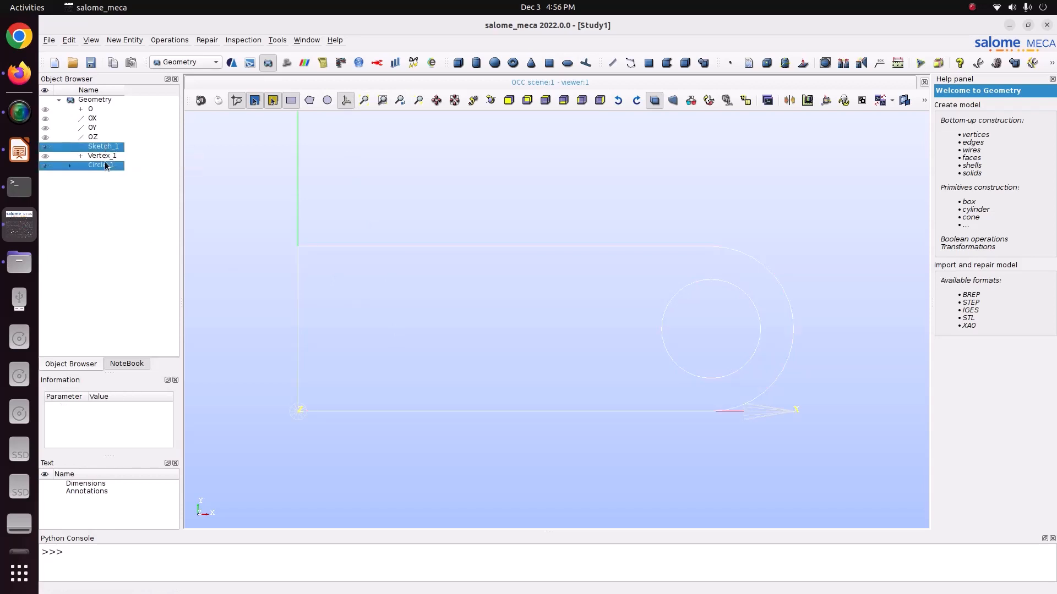
left_click(127, 40)
mouse_move(181, 141)
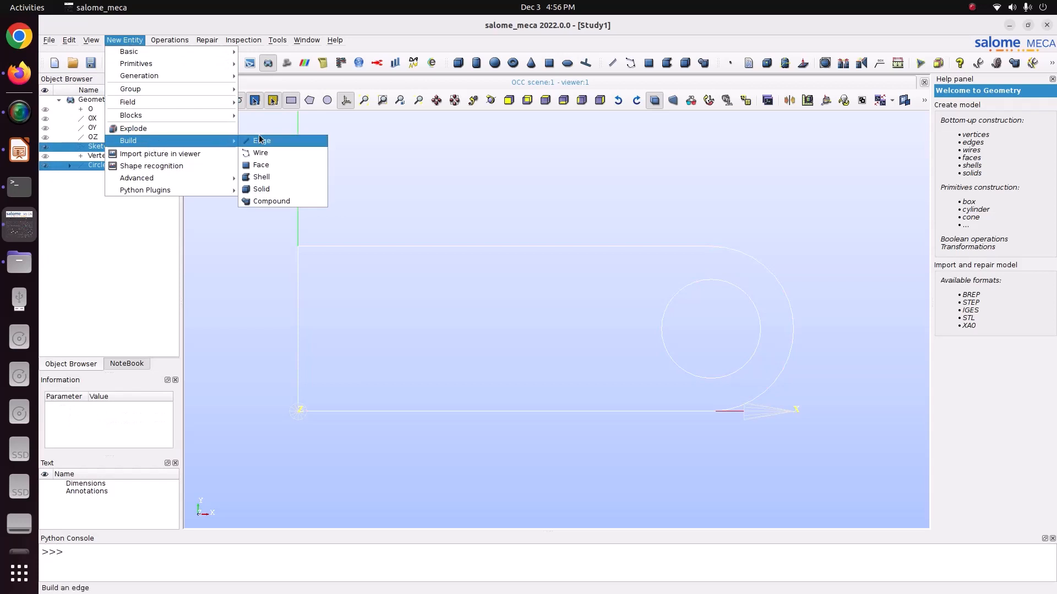
left_click(261, 165)
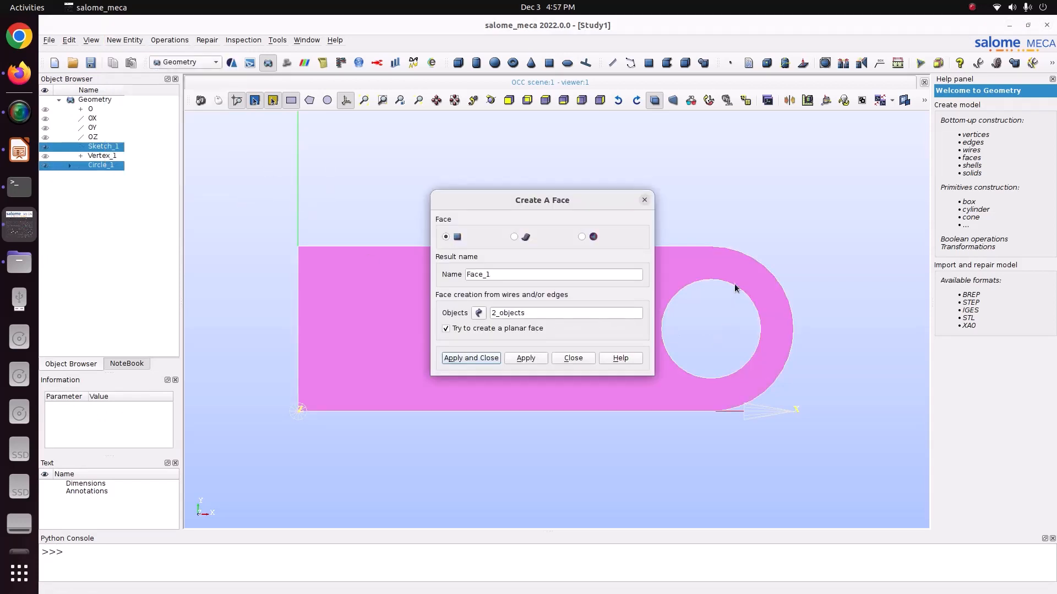
left_click(474, 358)
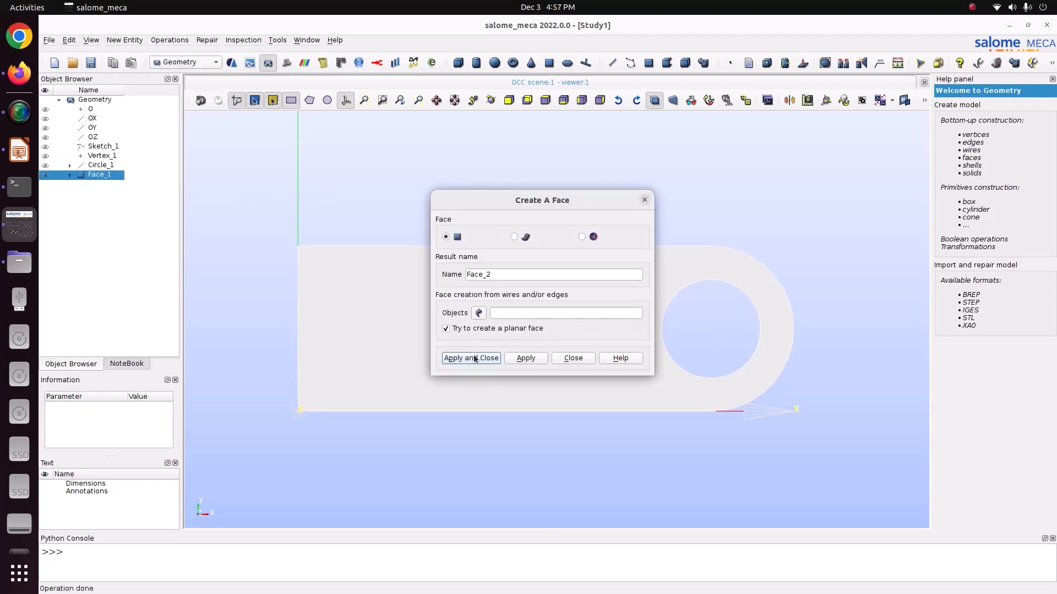
- Save the study as Study2 in the Pictures/CODE_ASTER/52-connecting_lug folder
key("ctrl+s")
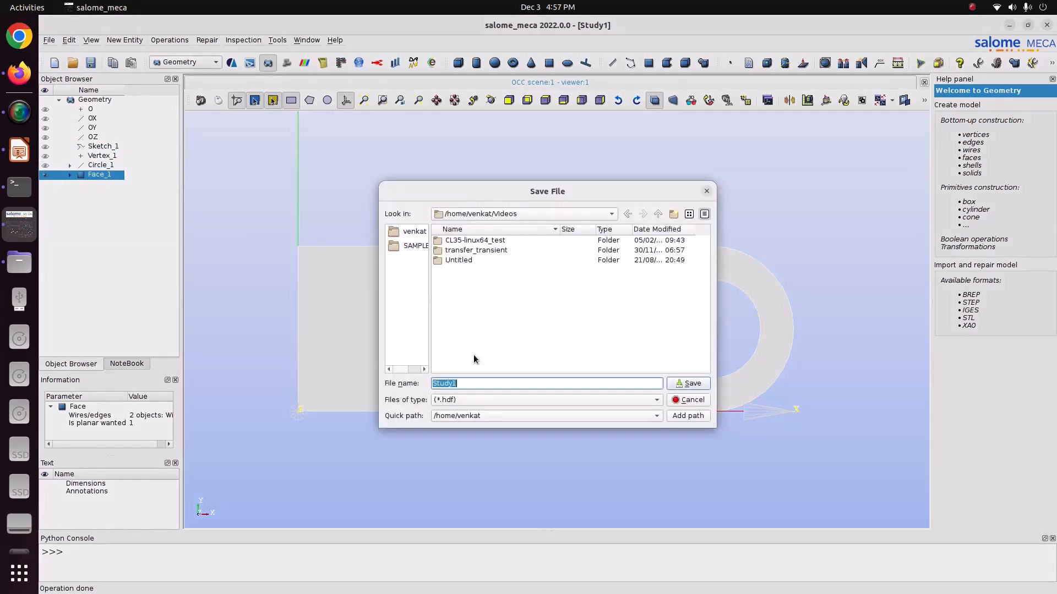
left_click(412, 232)
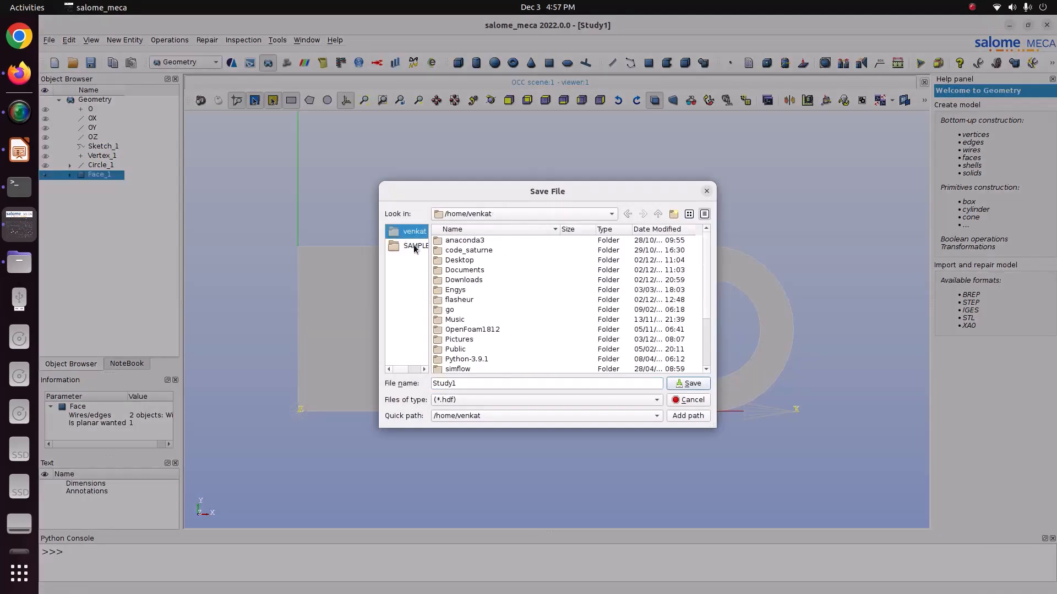
left_click(495, 339)
double_click(496, 339)
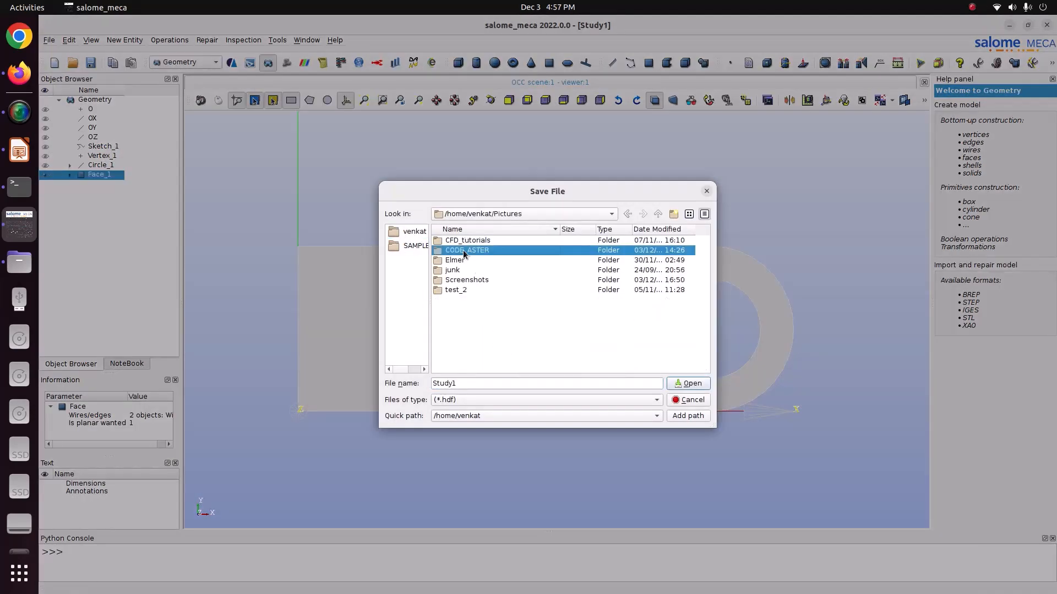
double_click(474, 252)
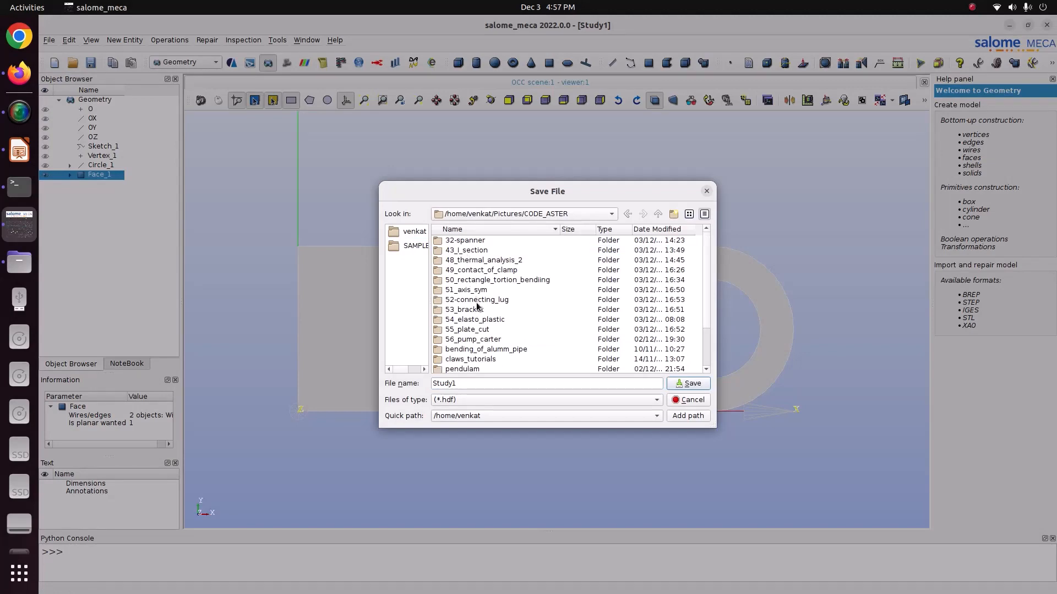
double_click(476, 300)
left_click(471, 382)
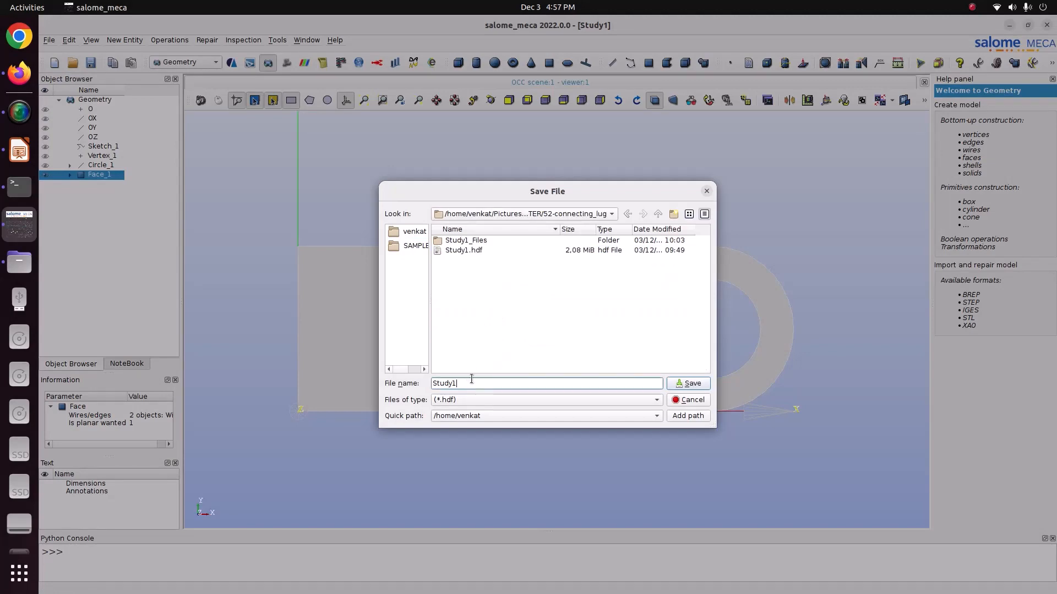
key("BackSpace")
type("2")
key("Return")
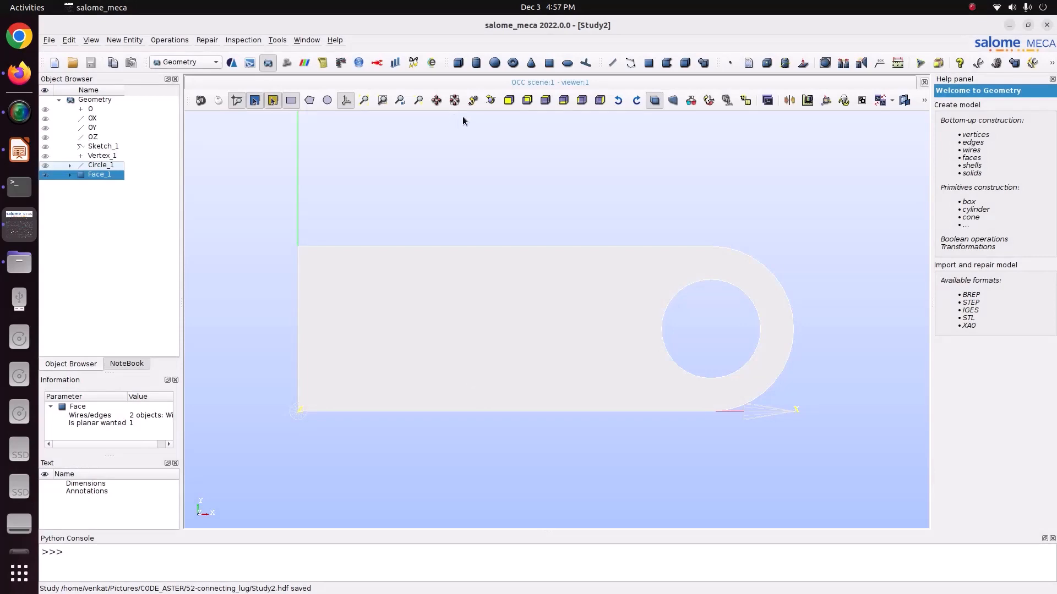
- Check the lug's thickness in the drawing and start an extrusion of Face_1 along the OZ vector
left_click(19, 150)
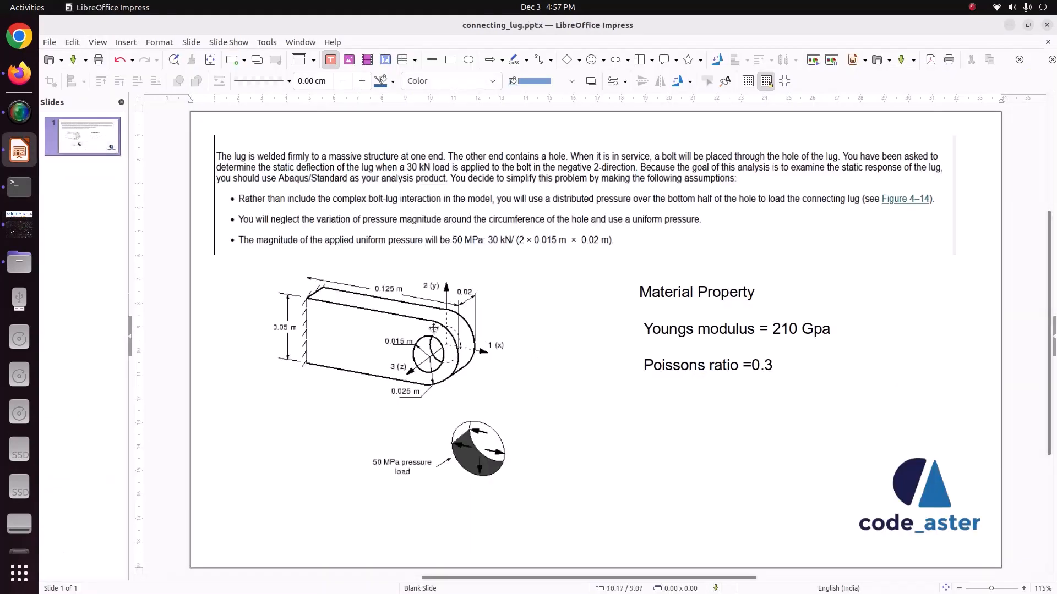
left_click(33, 224)
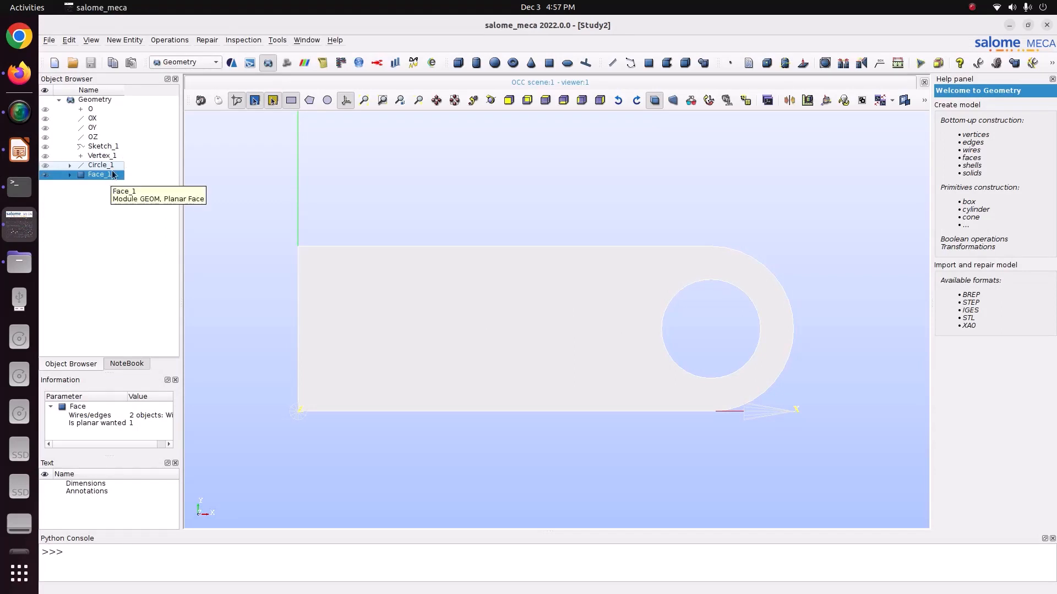
left_click(127, 41)
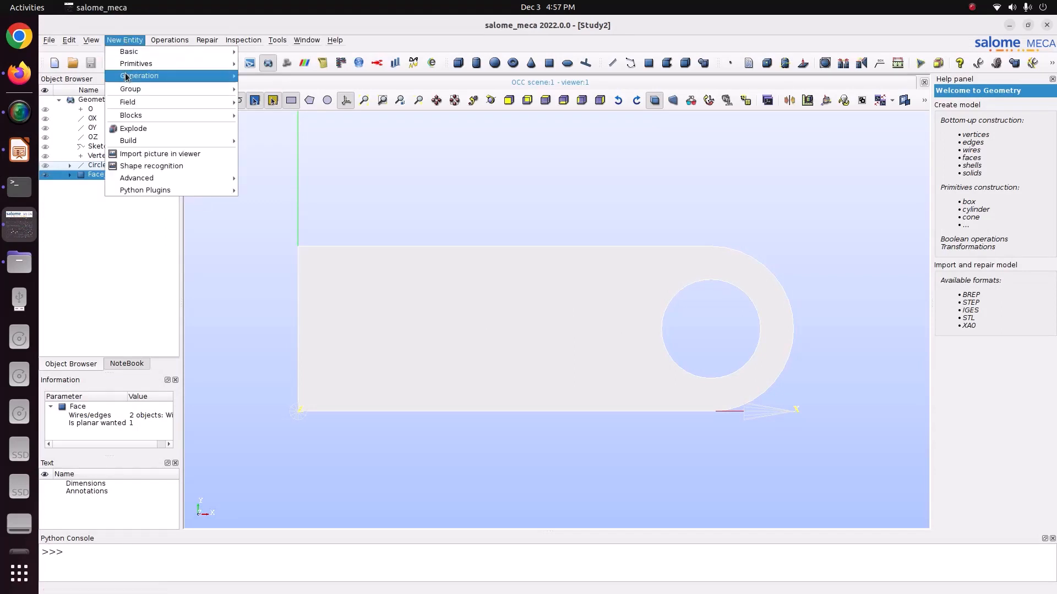
mouse_move(126, 77)
left_click(249, 76)
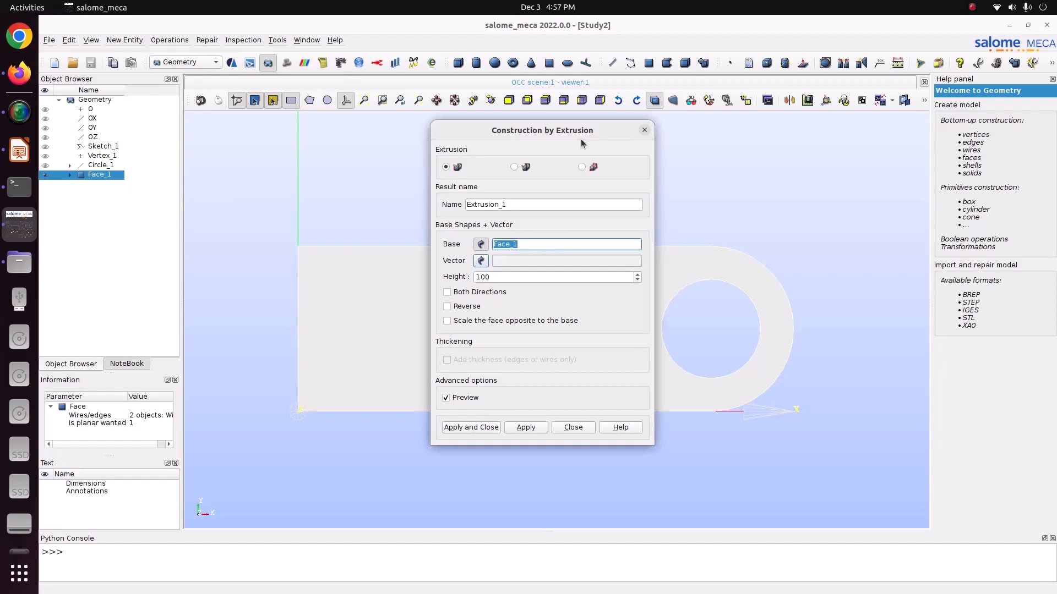
left_click(480, 262)
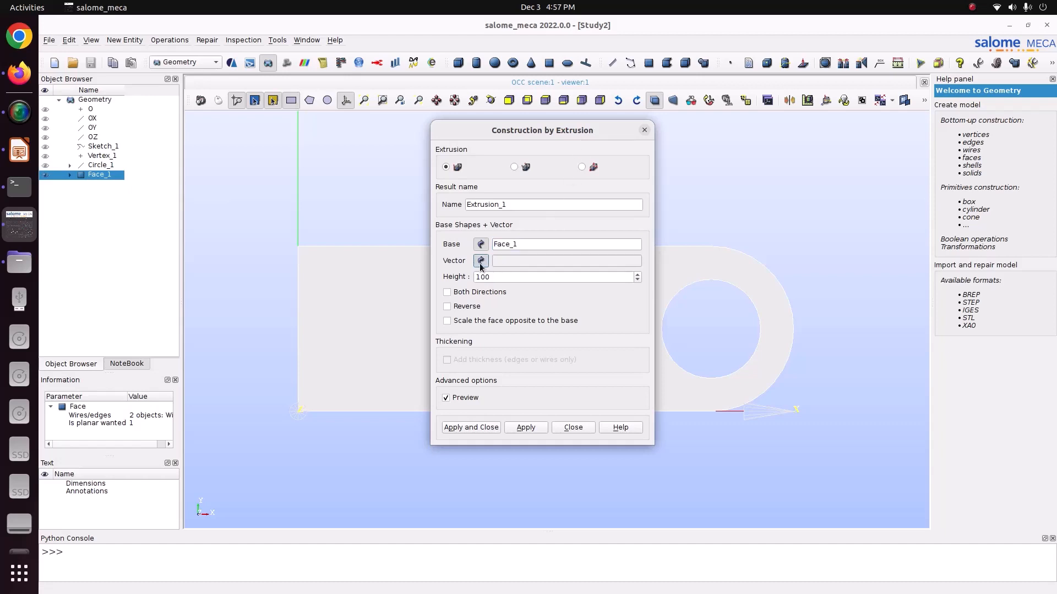
left_click(106, 139)
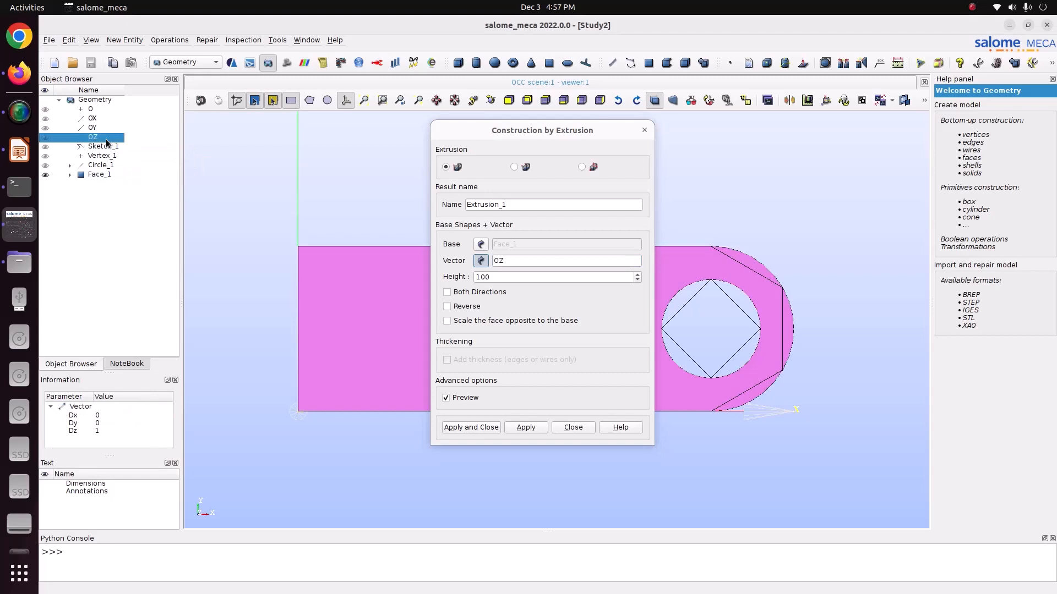
- Create the extrusion with a height of 0.02 and save the study
double_click(494, 278)
type("0.02")
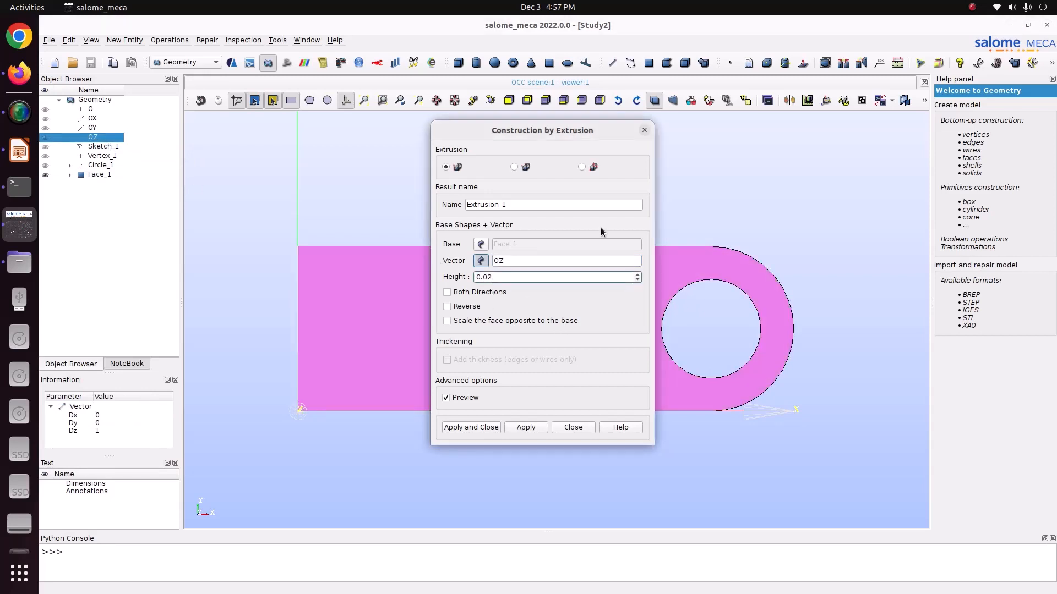
left_click(491, 100)
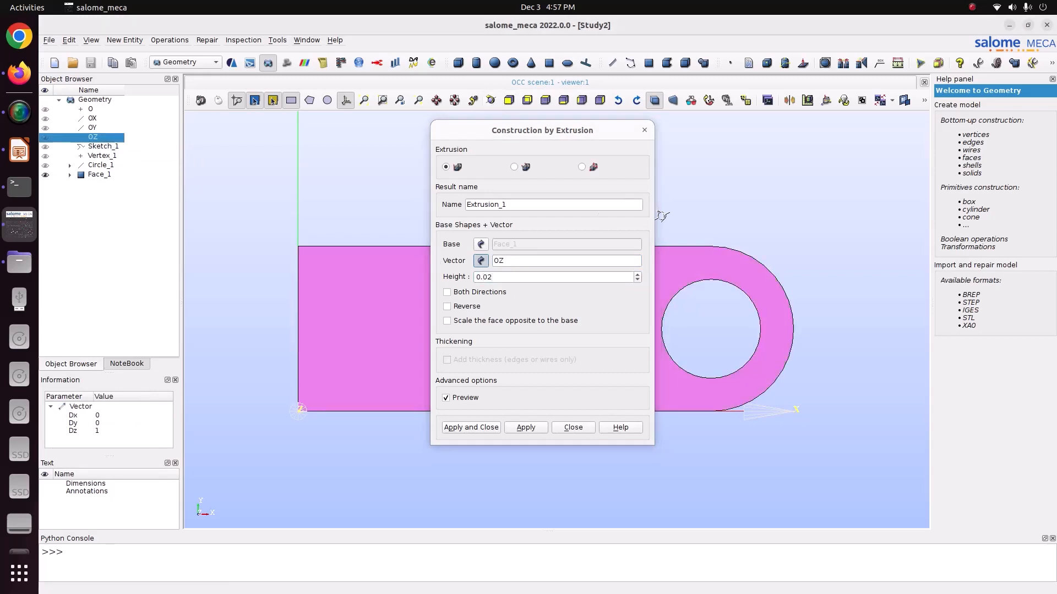
left_click_drag(677, 217, 808, 301)
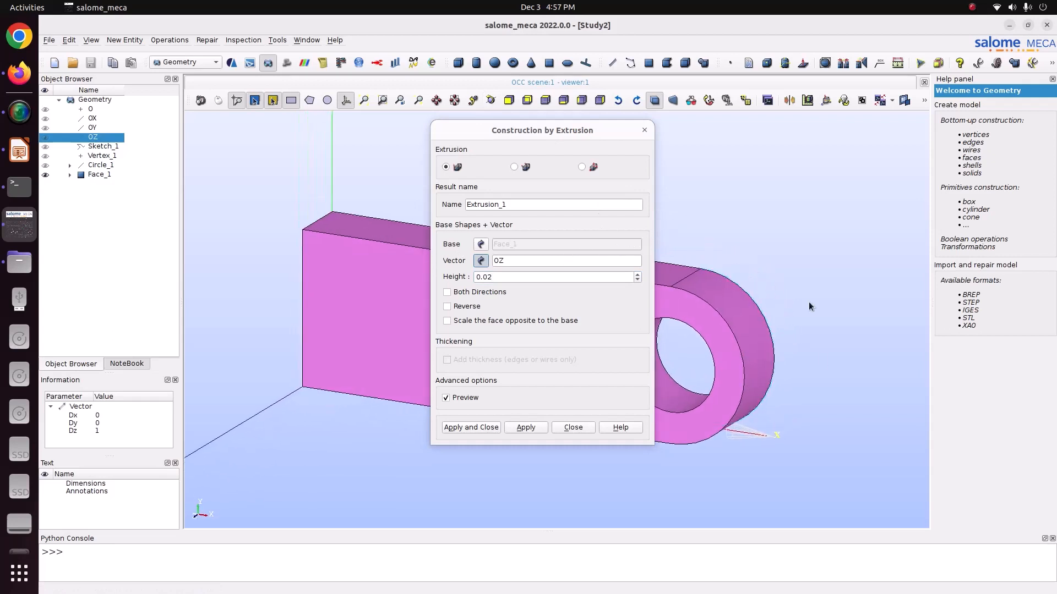
left_click(476, 427)
key("ctrl+s")
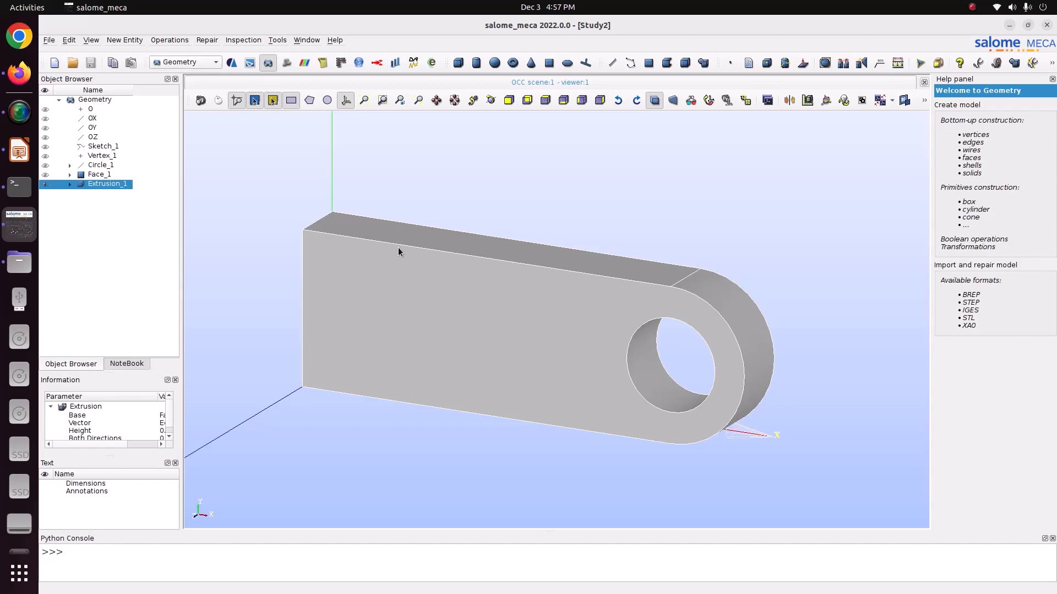
- Check the pressure load area in the lug drawing and start a point-and-vector plane through the vertex on the hole's edge
key("alt+Tab")
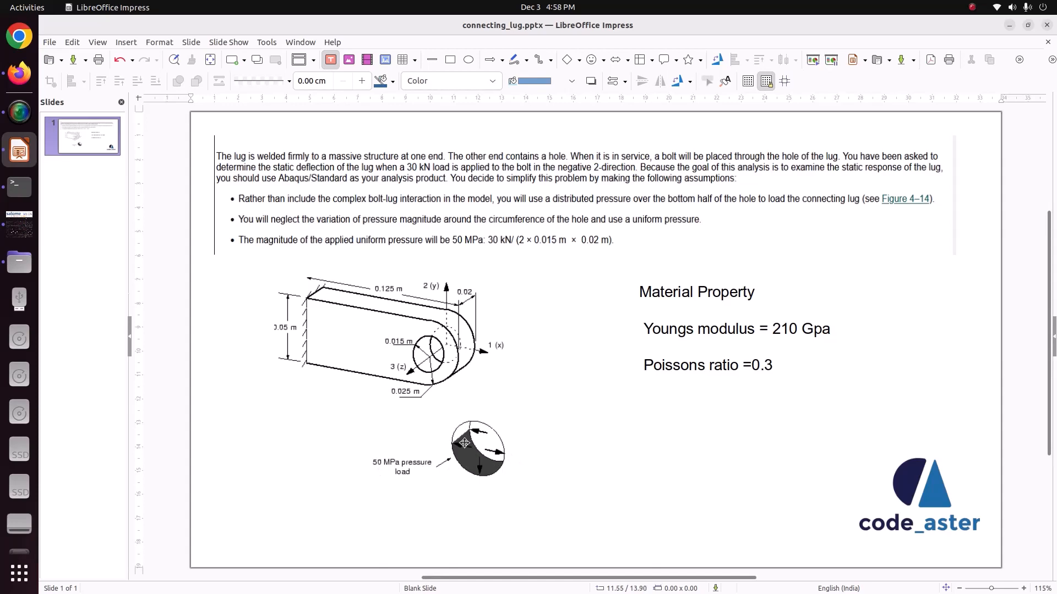
left_click(19, 223)
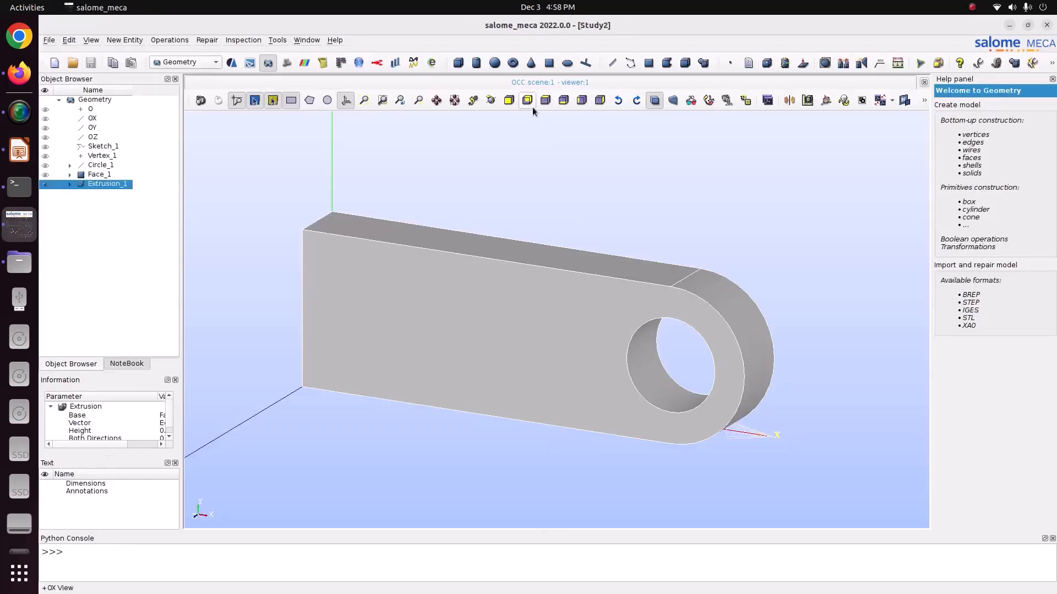
left_click(490, 104)
left_click_drag(523, 248, 644, 341)
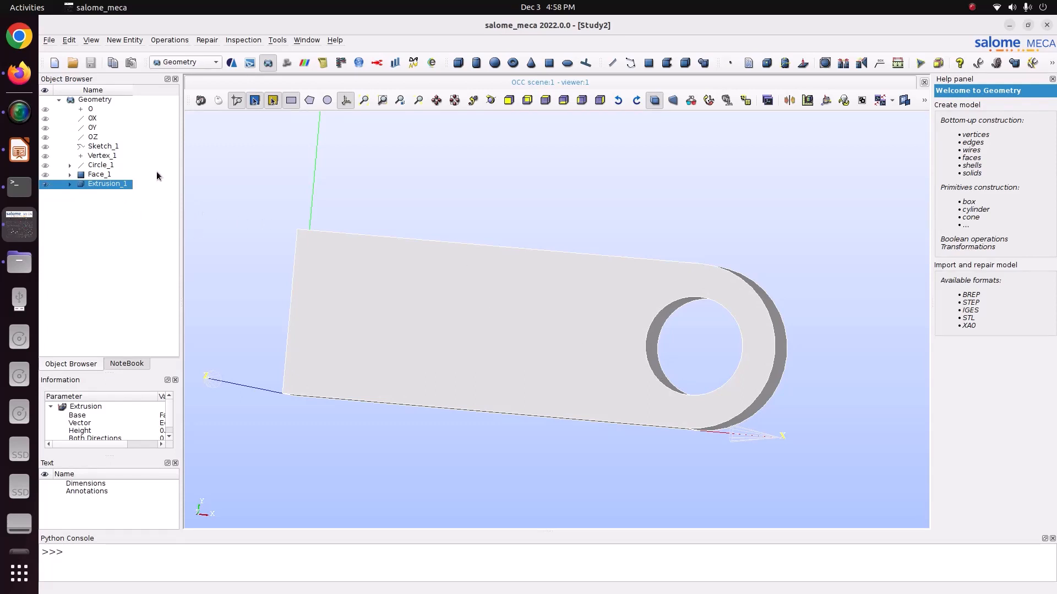
left_click(124, 39)
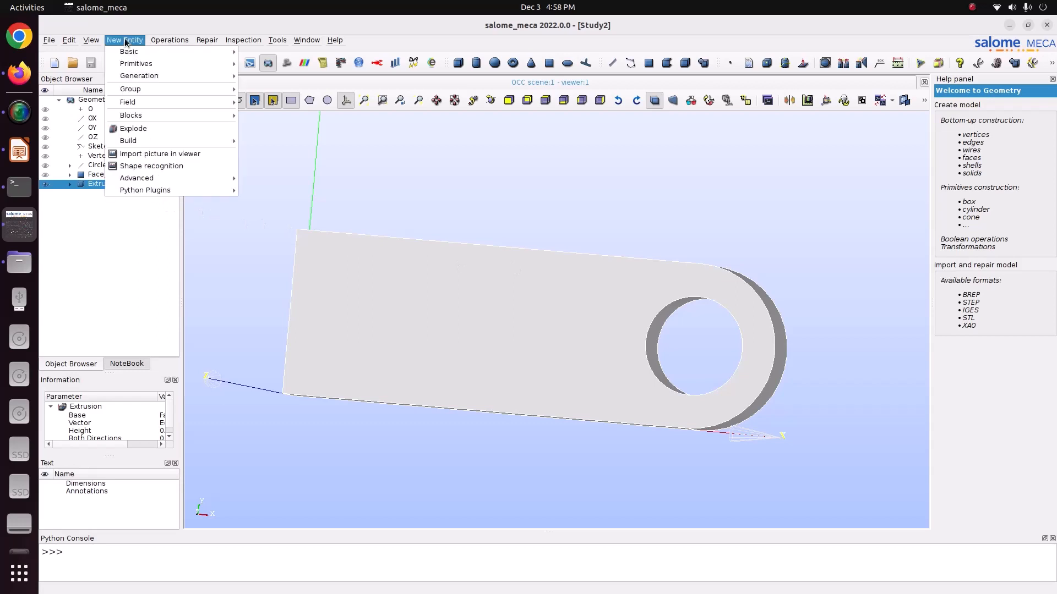
mouse_move(126, 52)
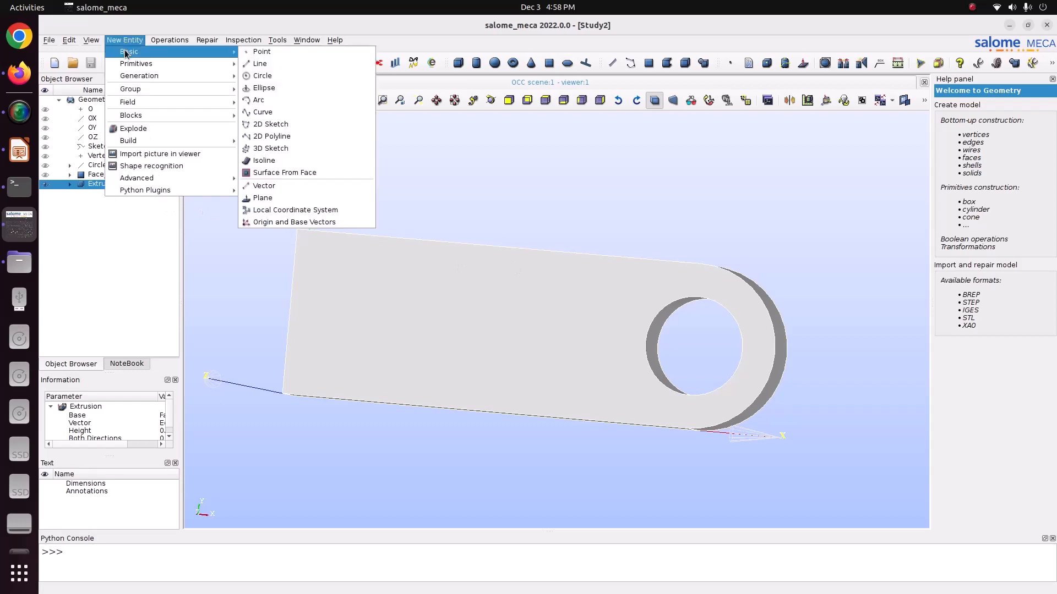
left_click(266, 199)
left_click_drag(577, 193, 407, 115)
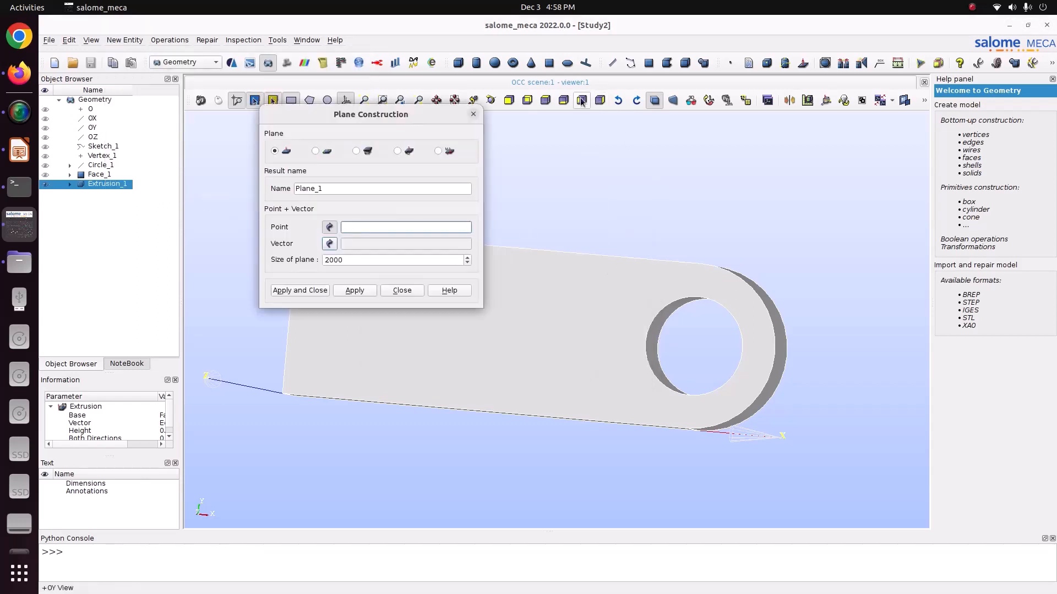
left_click(497, 101)
left_click_drag(528, 220, 744, 341)
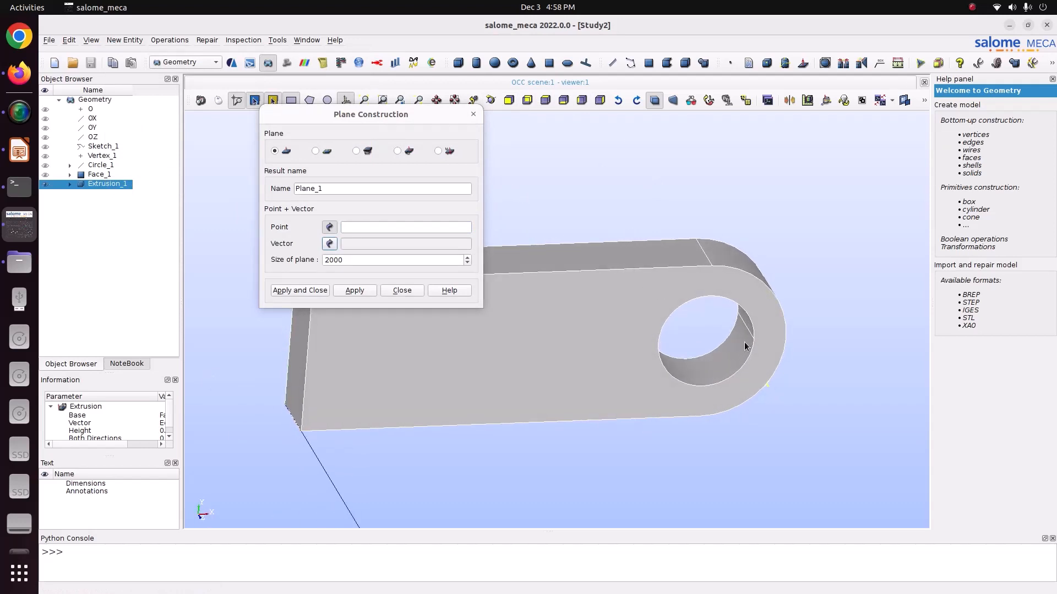
left_click(754, 342)
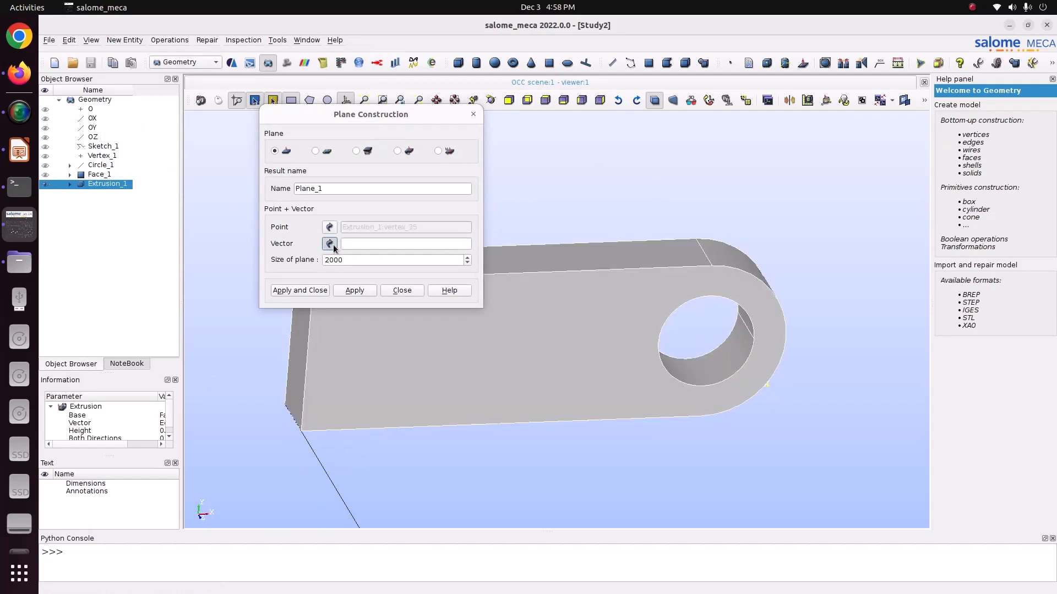
- Create the plane with OY as its vector and a size of 0.5, and save the study
left_click(94, 137)
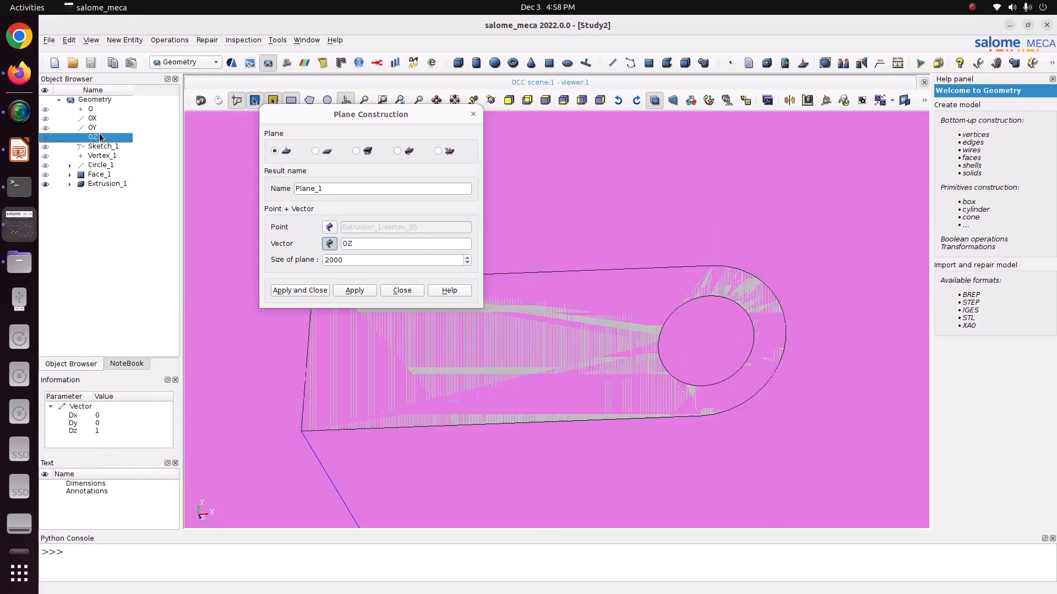
left_click(93, 128)
scroll(614, 405, "down", 5)
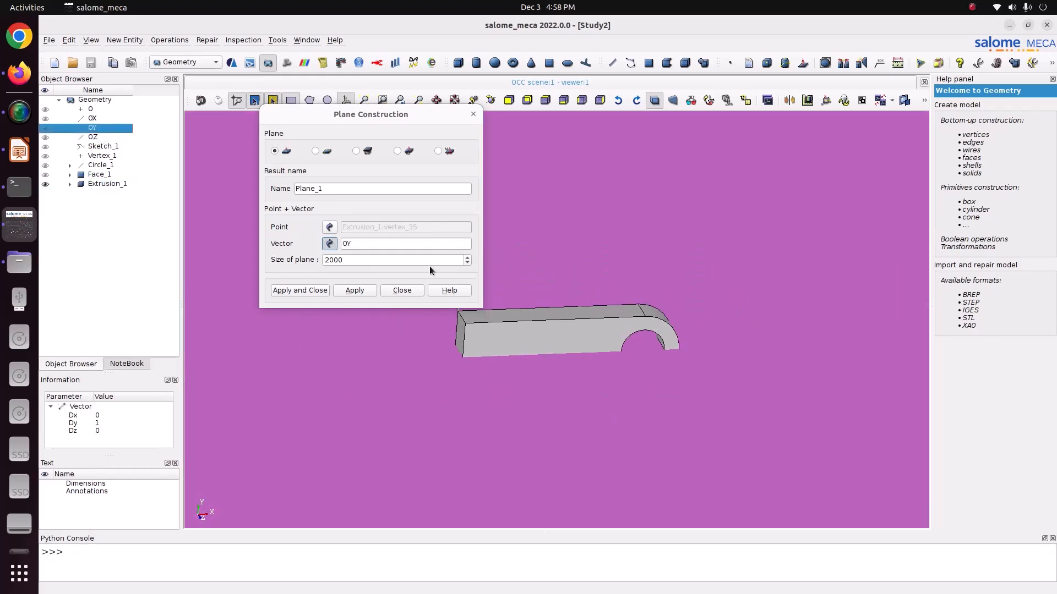
left_click_drag(352, 260, 285, 235)
type("1")
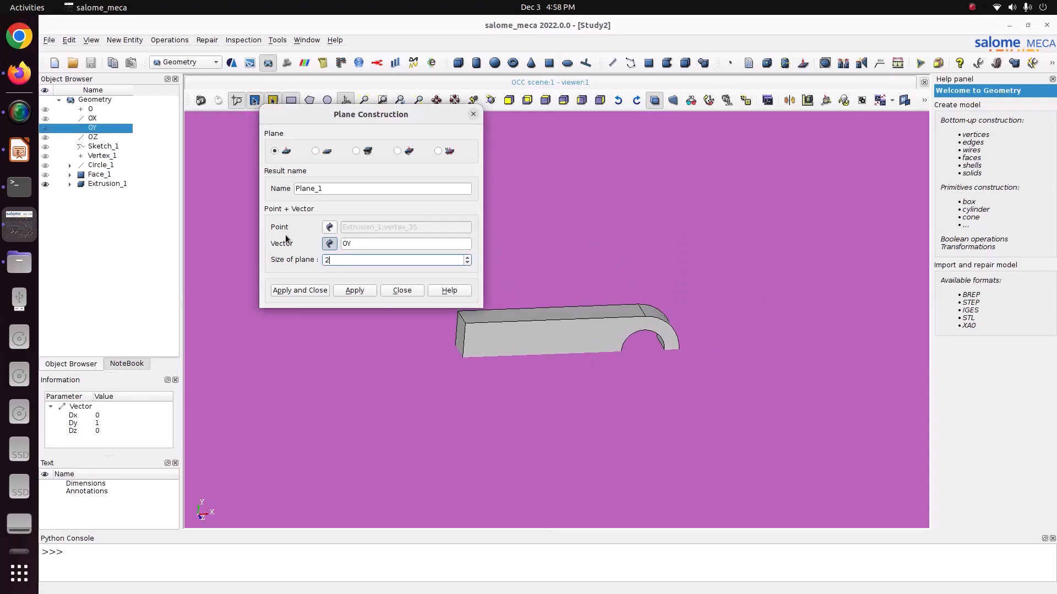
left_click_drag(342, 260, 305, 252)
type("0.5")
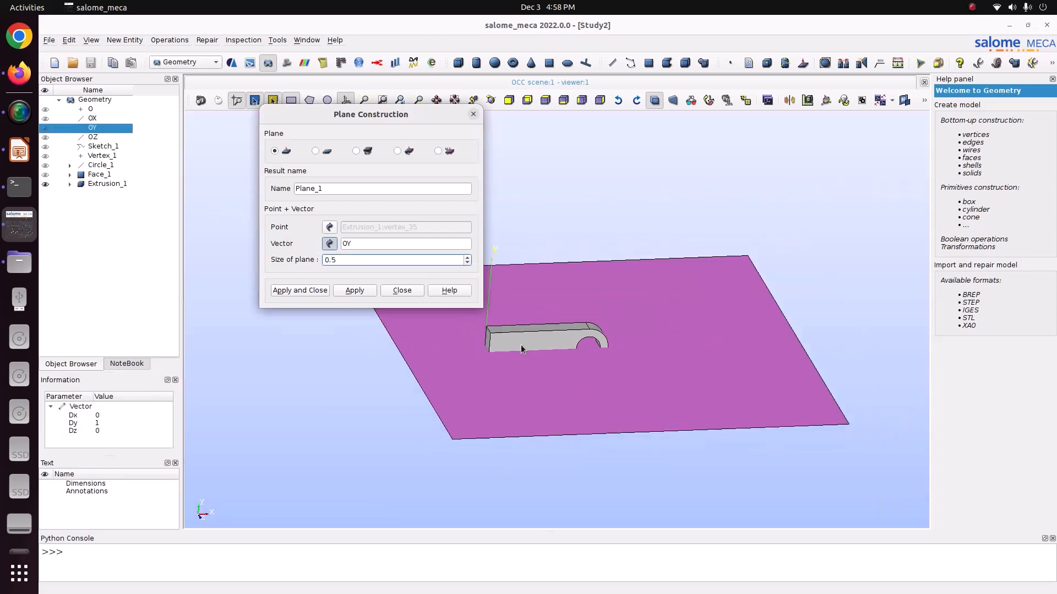
scroll(520, 345, "up", 2)
right_click_drag(564, 216, 483, 211, "ctrl")
left_click(366, 257)
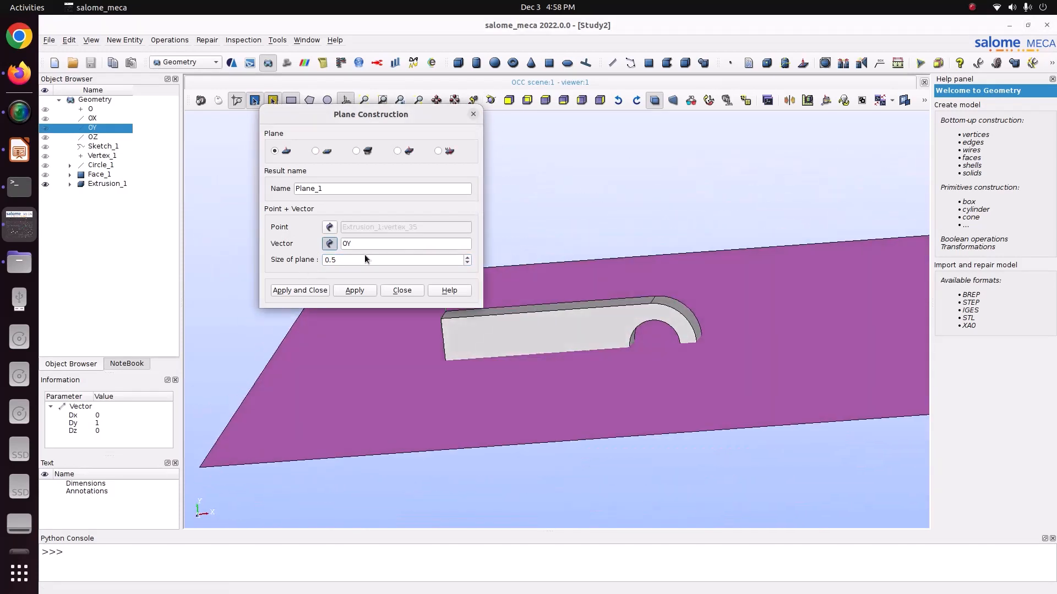
left_click(307, 290)
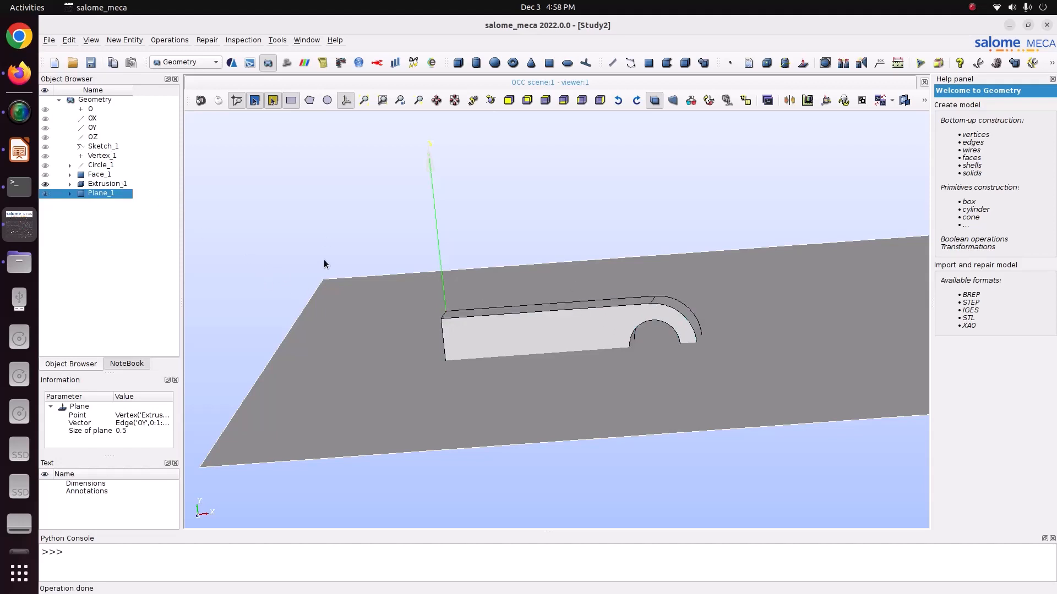
key("ctrl+s")
- Partition Extrusion_1 using Plane_1 as the tool object, with Solid as the resulting type
left_click(170, 40)
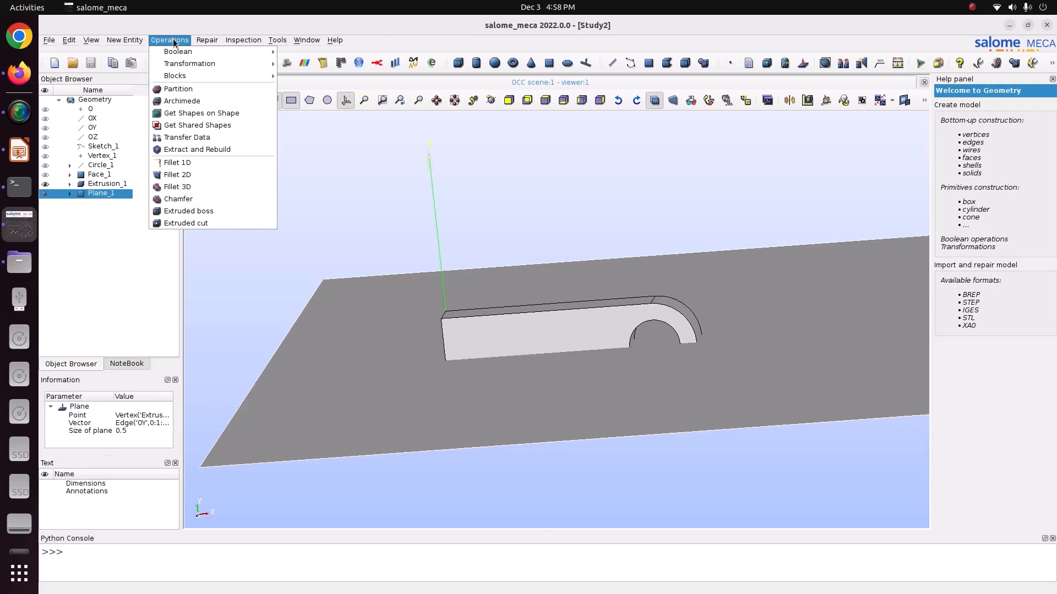
left_click(178, 89)
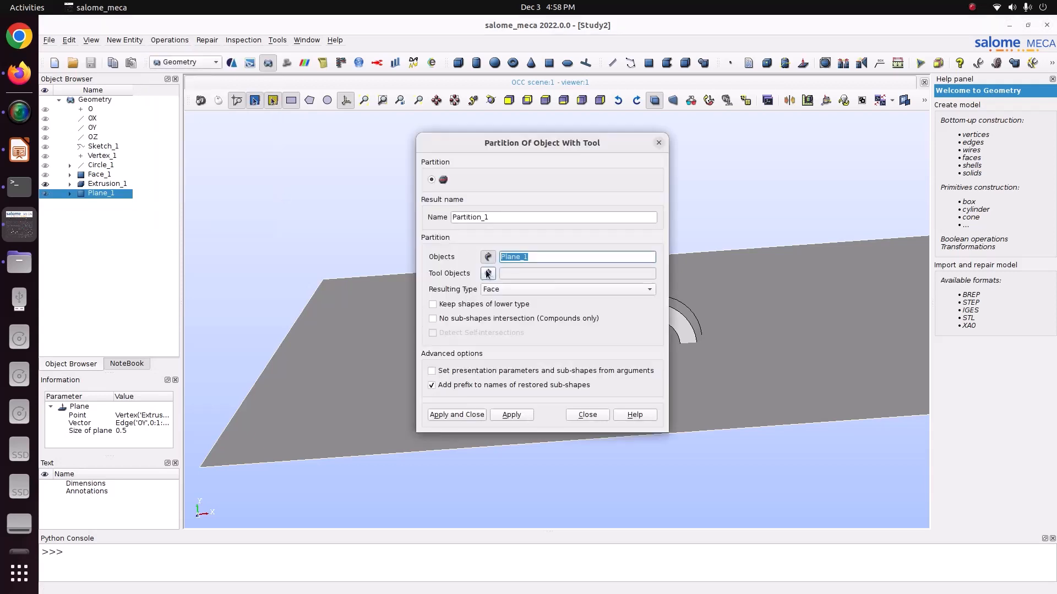
left_click(106, 184)
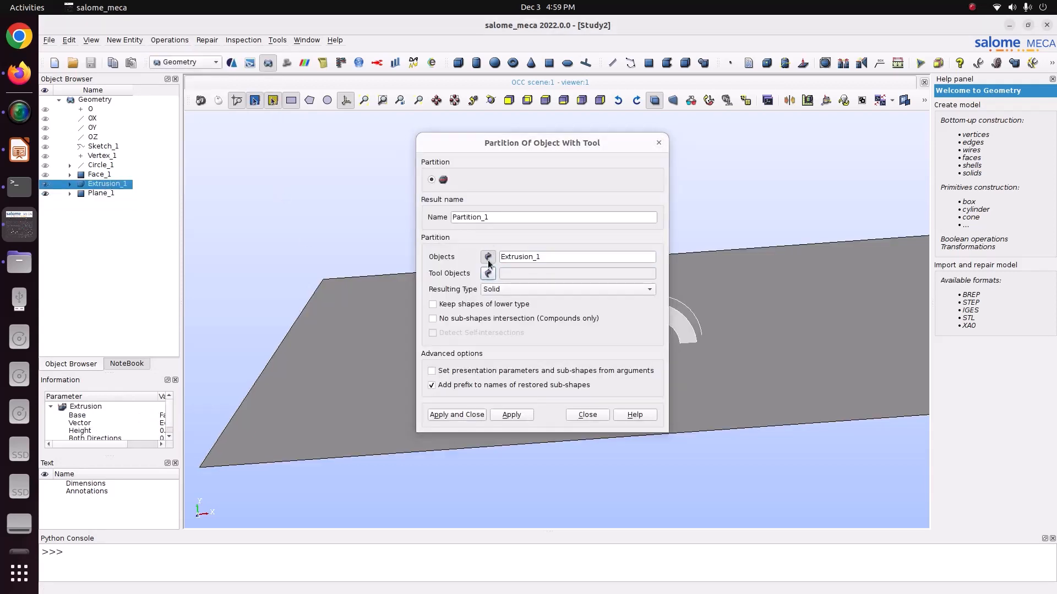
left_click(487, 274)
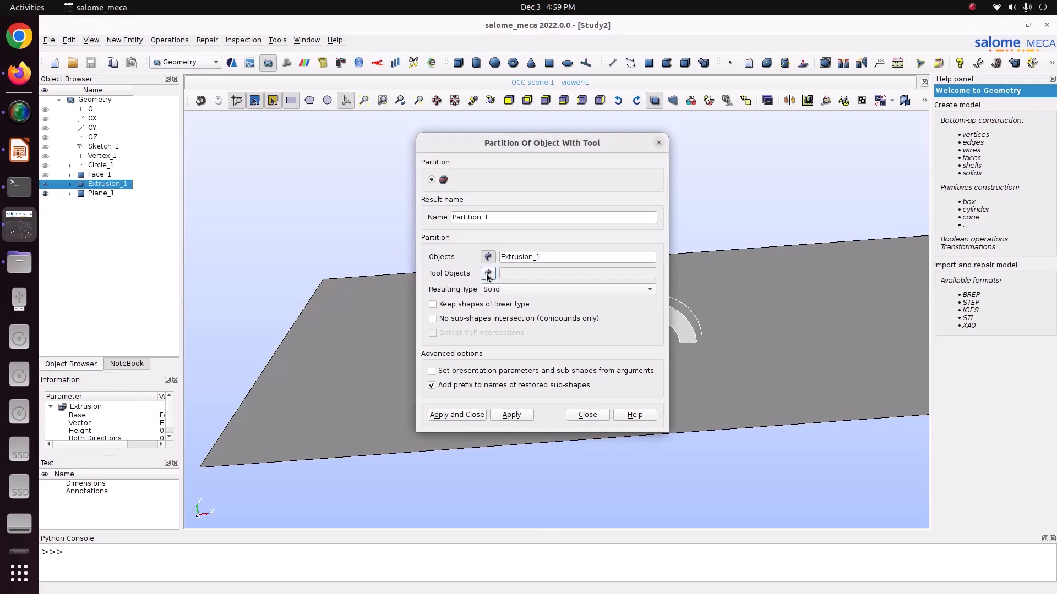
left_click(111, 194)
left_click(457, 414)
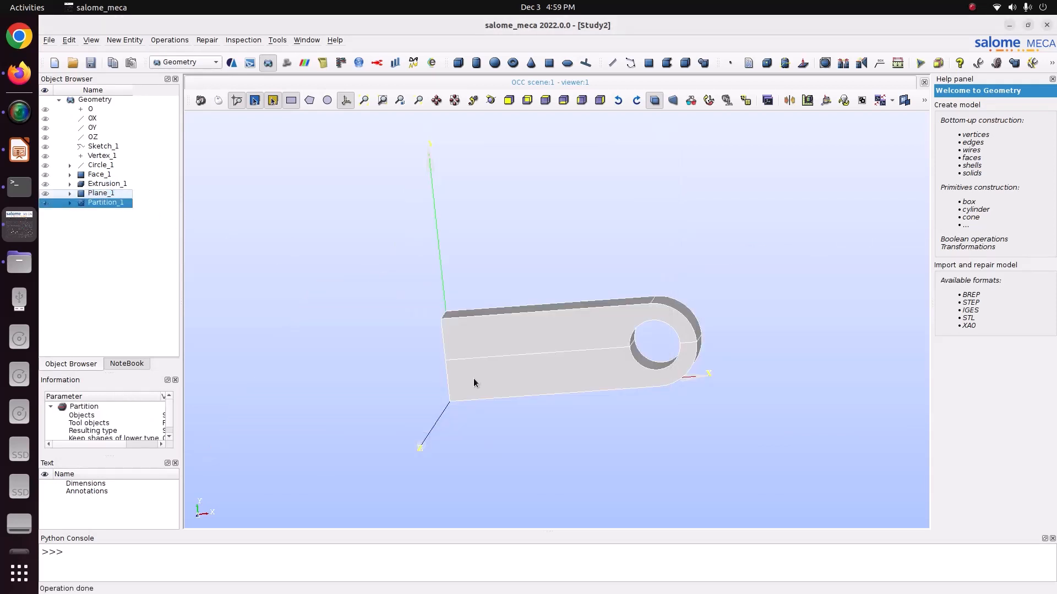
- Examine the partitioned lug around its hole and save the study
scroll(551, 331, "up", 5)
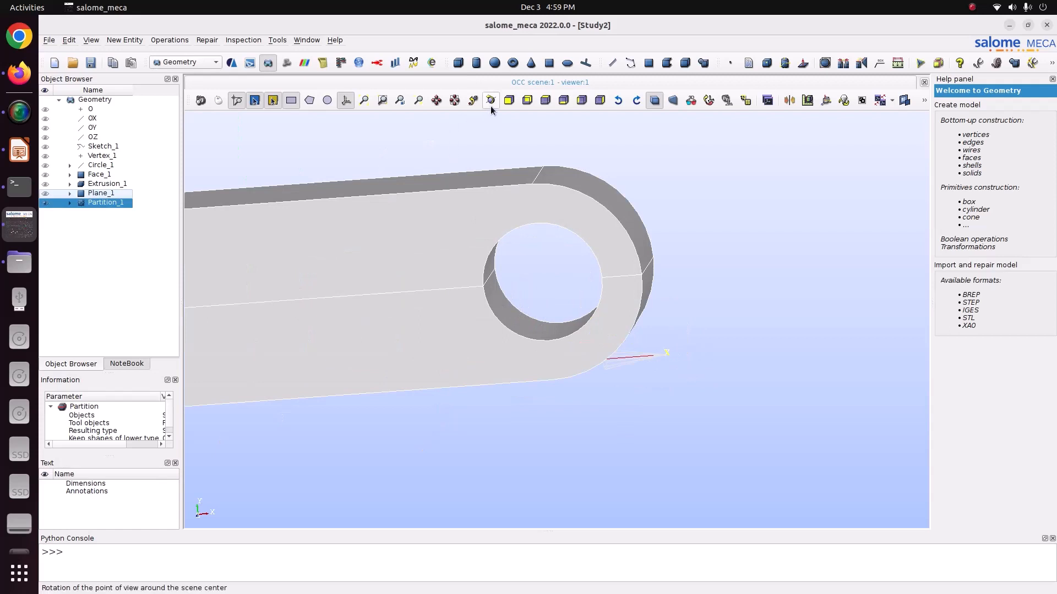
left_click(490, 101)
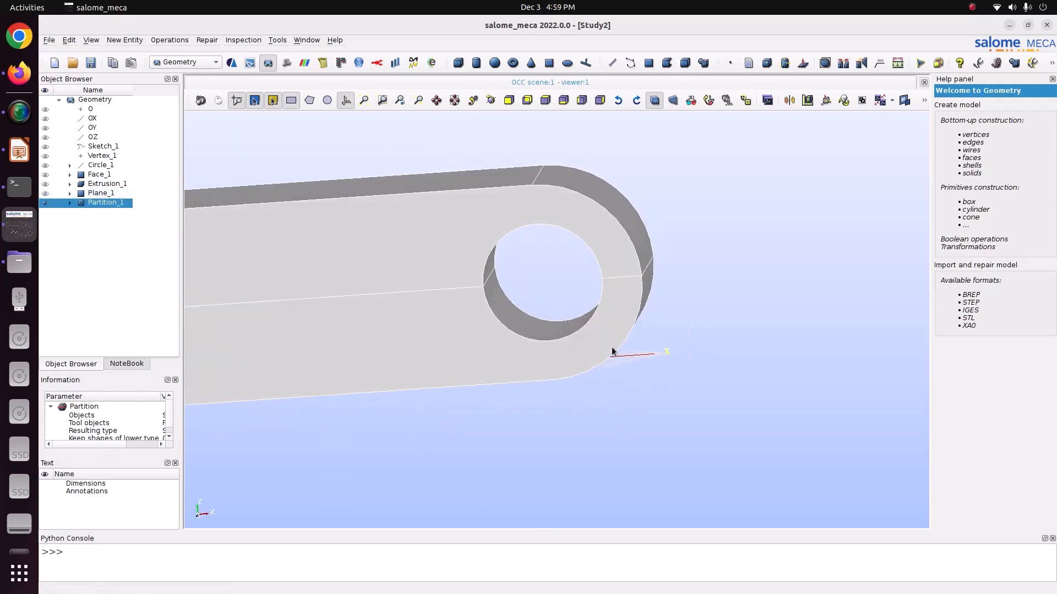
left_click(491, 100)
left_click_drag(512, 182, 491, 260)
scroll(635, 354, "down", 7)
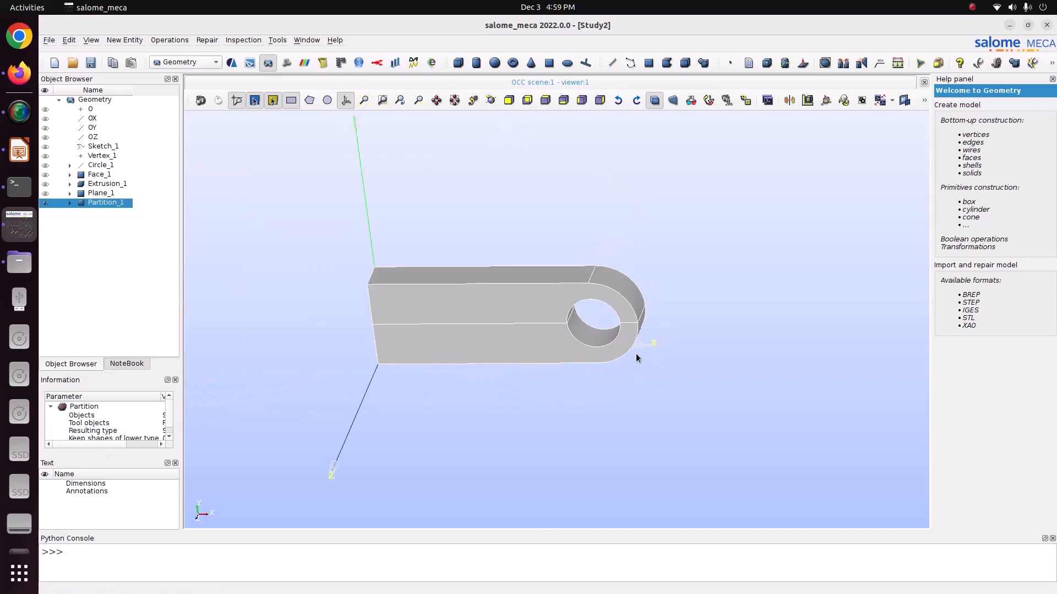
scroll(448, 319, "up", 4)
key("ctrl+s")
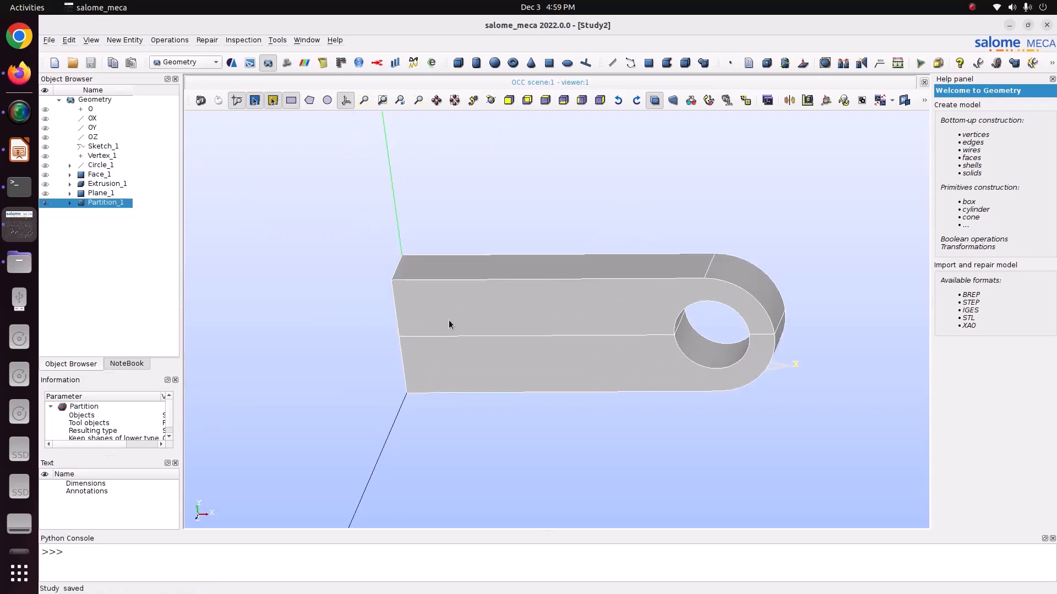
- Create a face group named fix on Partition_1 from the two faces at the lug's flat end
right_click(101, 204)
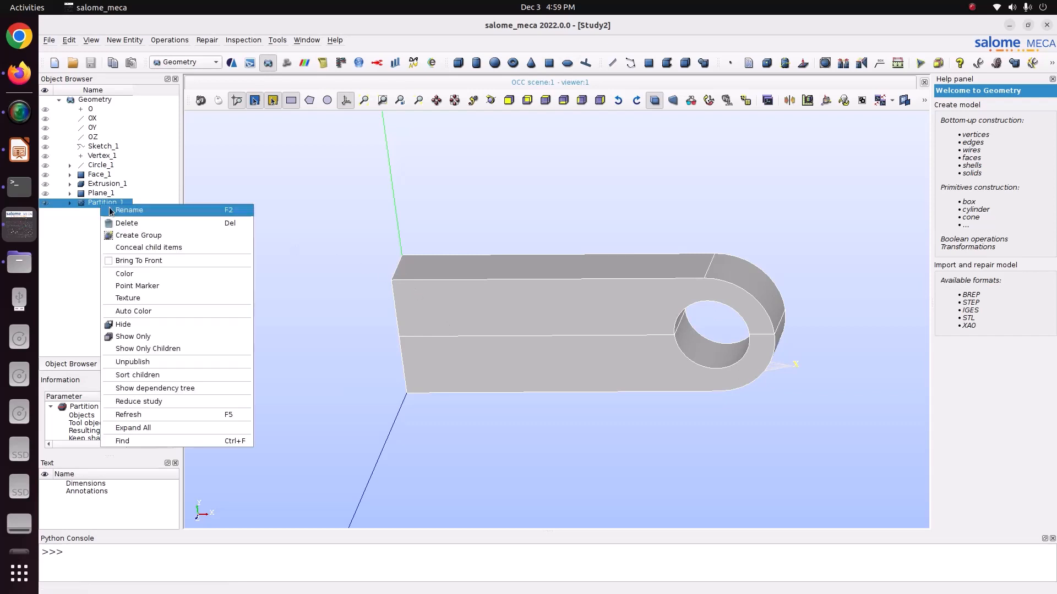
left_click(167, 238)
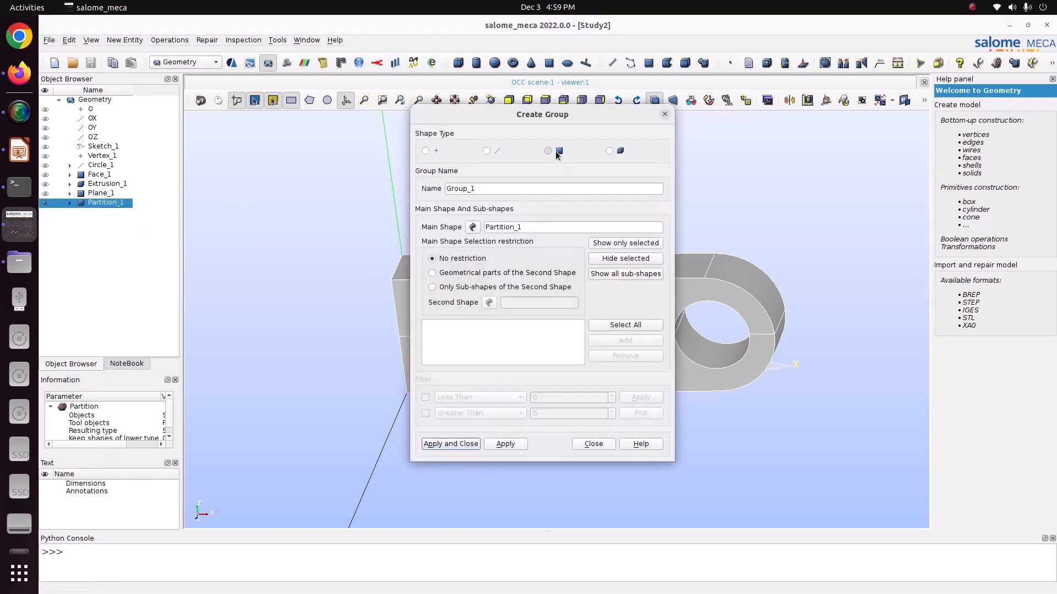
left_click(548, 151)
left_click_drag(542, 114, 199, 123)
left_click(490, 100)
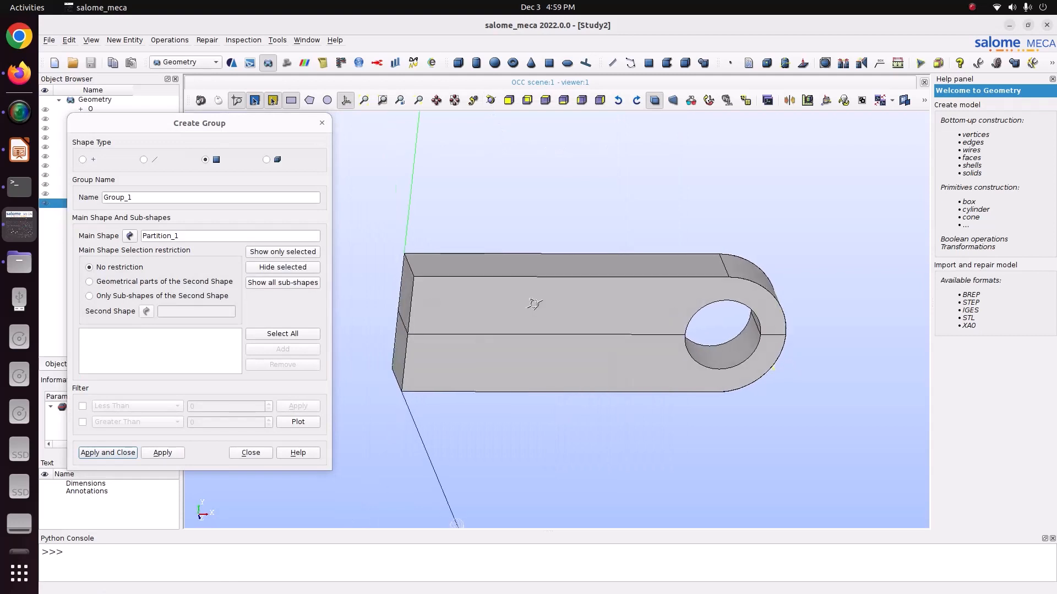
left_click_drag(534, 303, 437, 312)
left_click(403, 325)
left_click(403, 350, "shift")
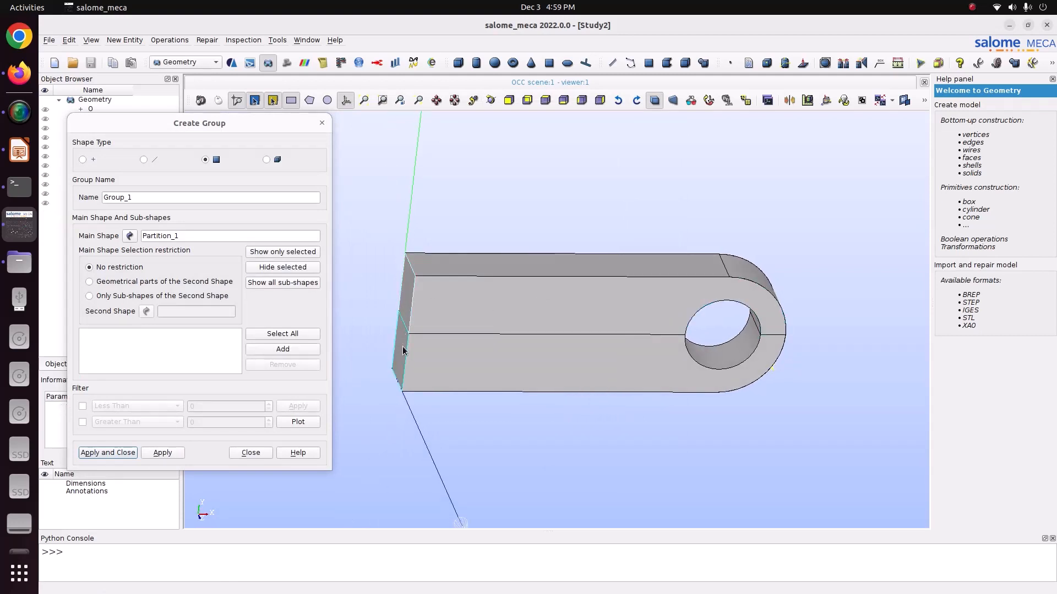
left_click(297, 350)
double_click(179, 201)
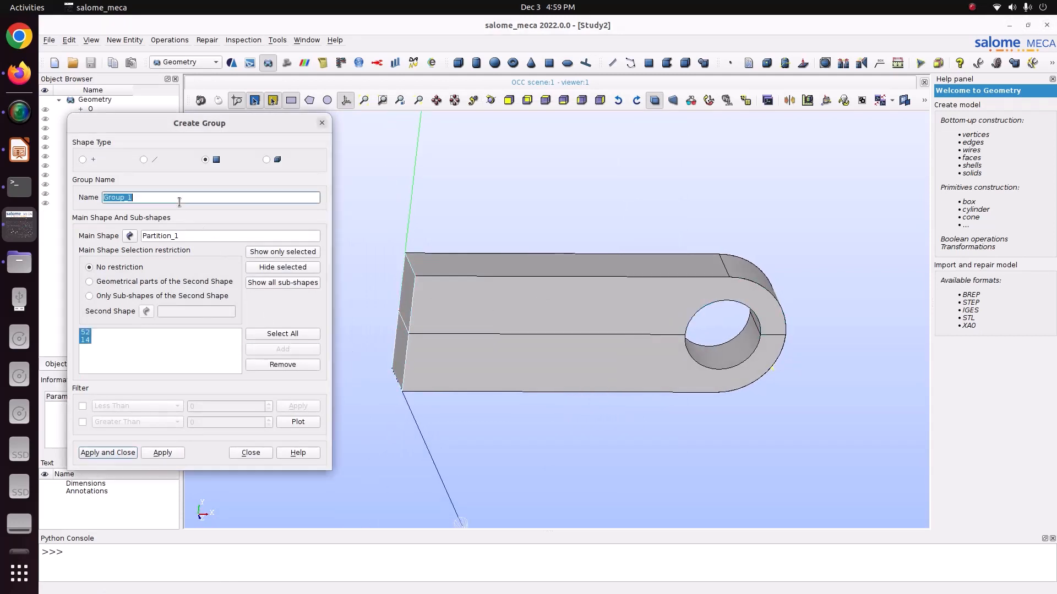
type("fl")
left_click(164, 453)
- Create a face group named pressure from the hole's lower half and save the study with the fix group also shown
left_click(490, 101)
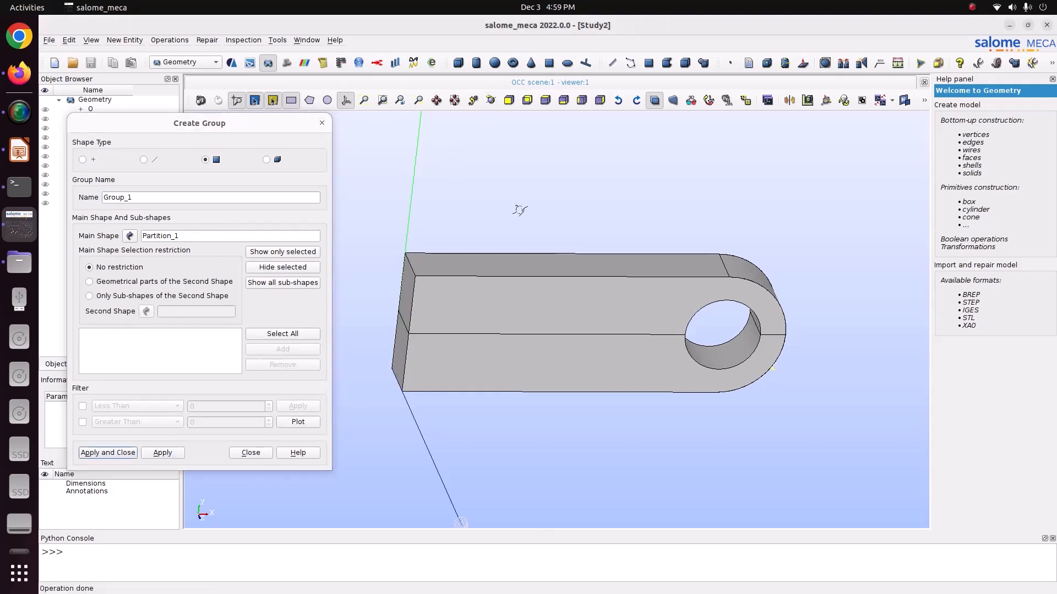
left_click_drag(519, 209, 344, 200)
left_click(689, 345)
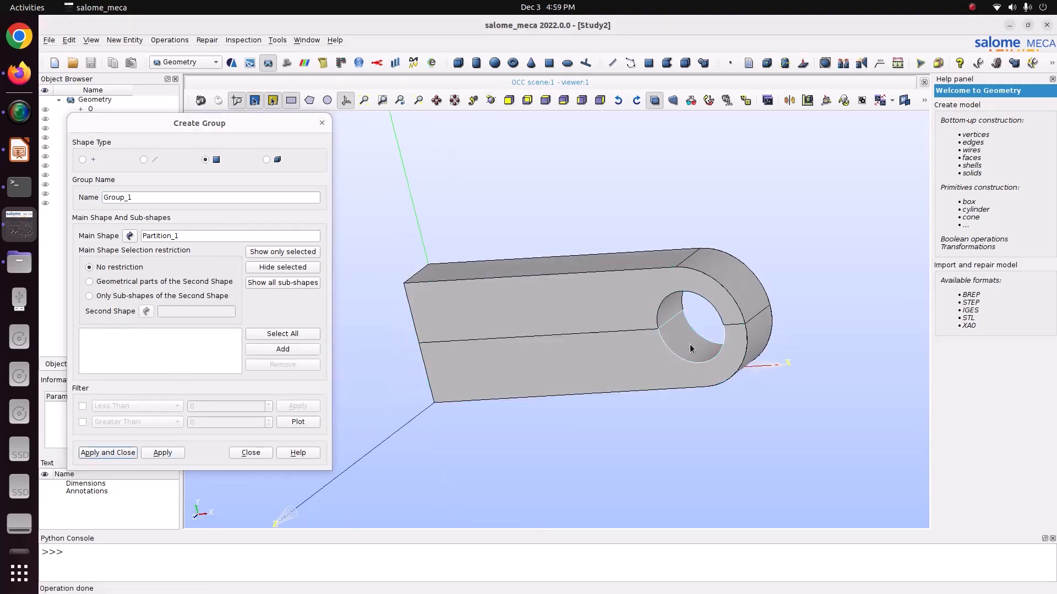
left_click(282, 349)
double_click(146, 191)
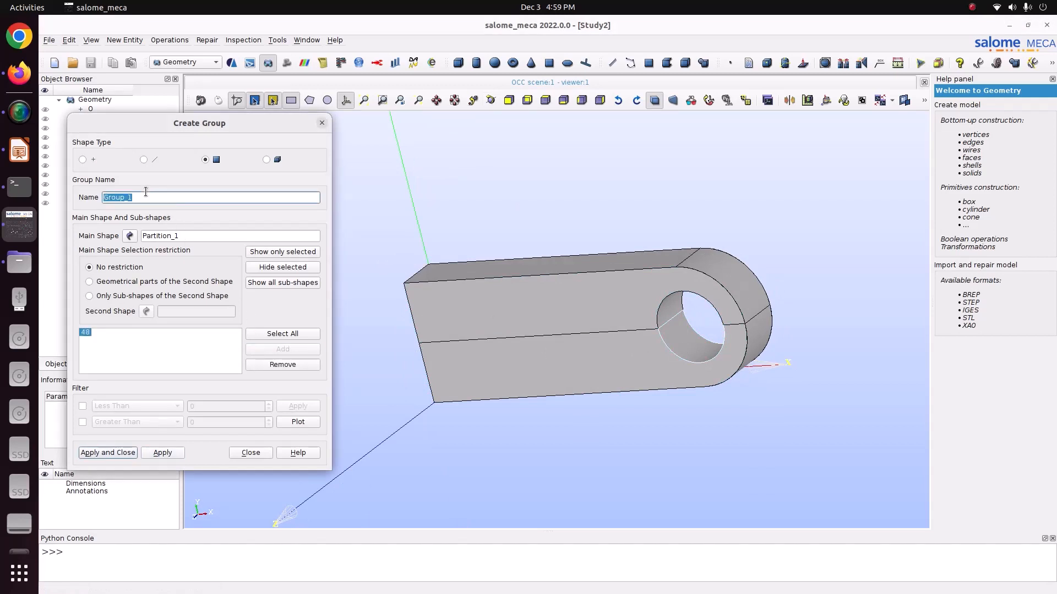
type("pressure")
key("Return")
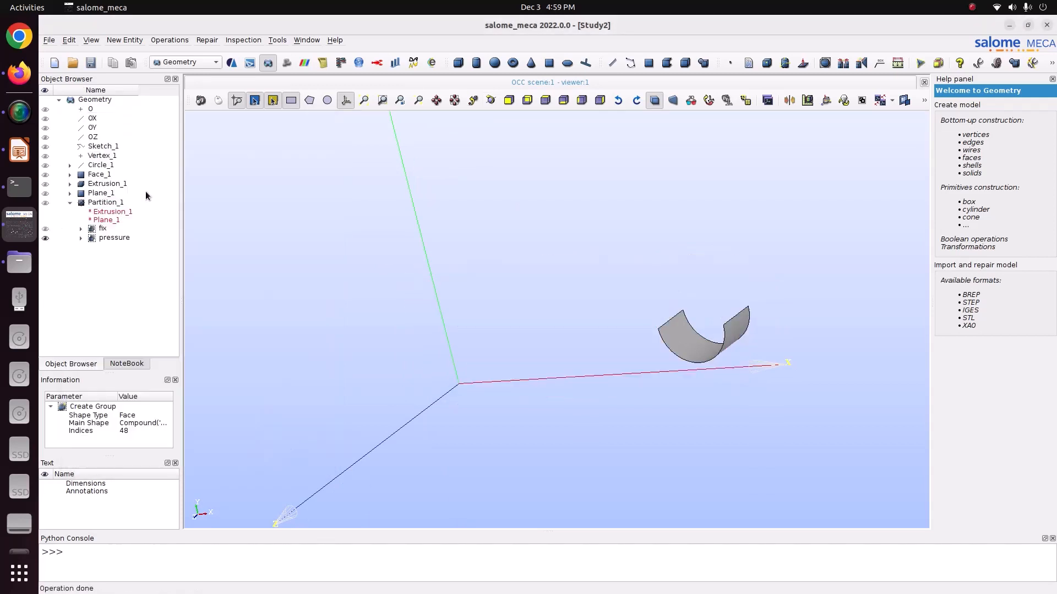
left_click(57, 230)
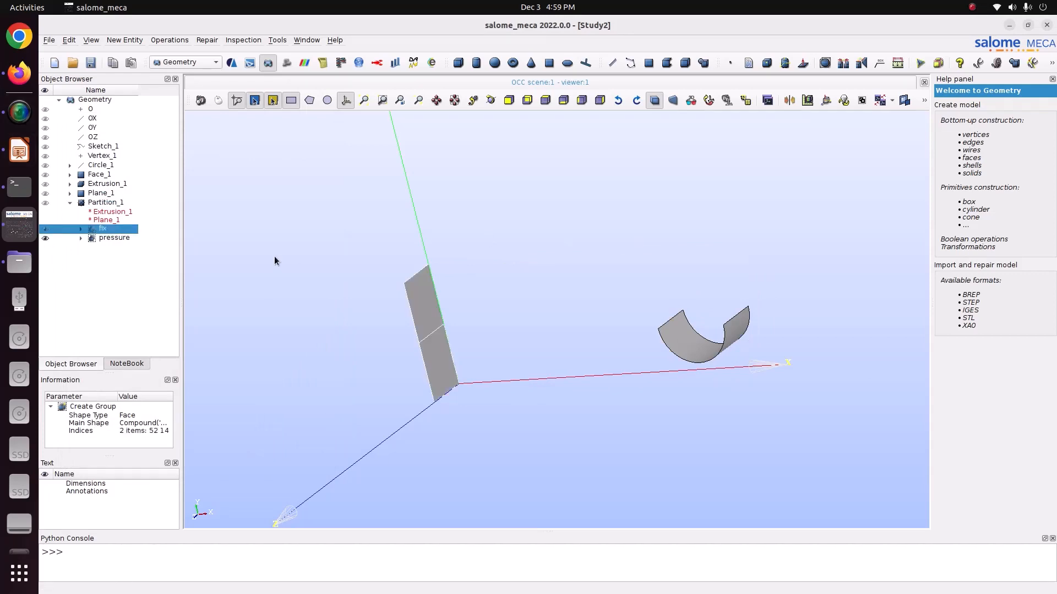
key("ctrl+s")
- Switch to the Mesh module and start a mesh on Partition_1 with the NETGEN 1D-2D-3D algorithm
left_click(180, 61)
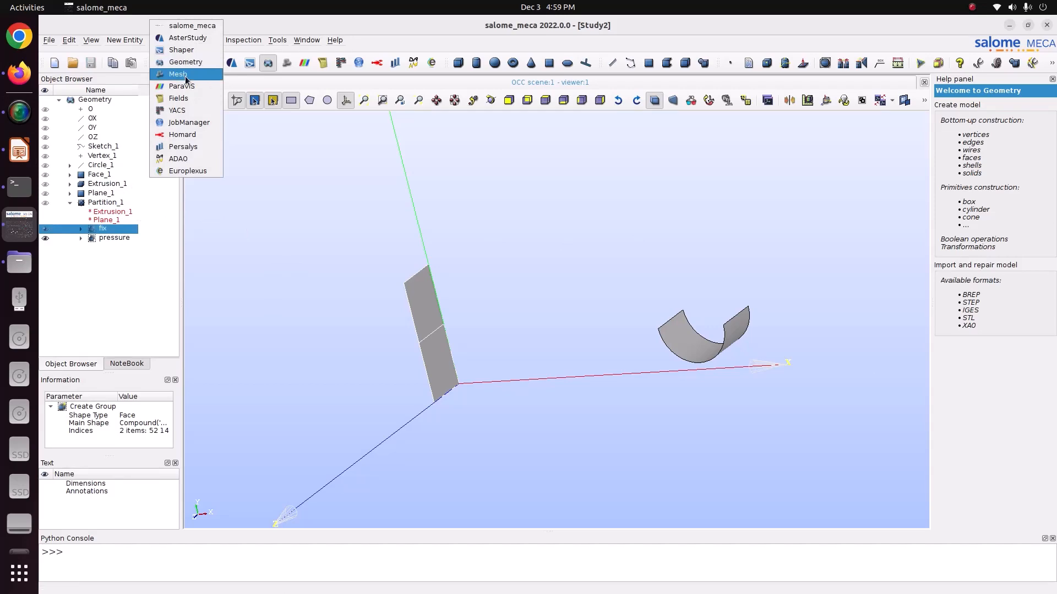
left_click(185, 76)
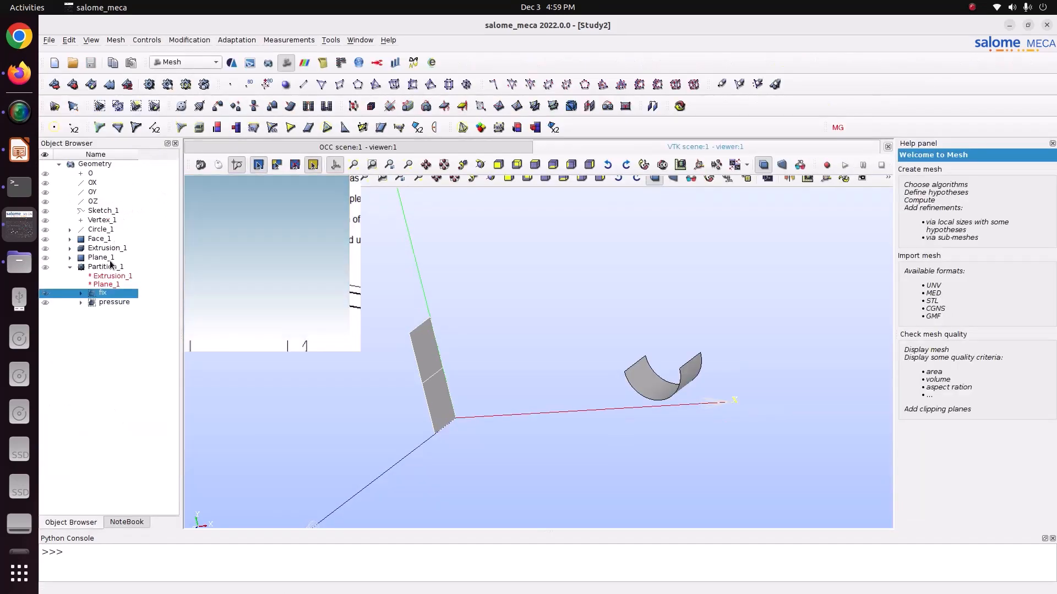
left_click(112, 267)
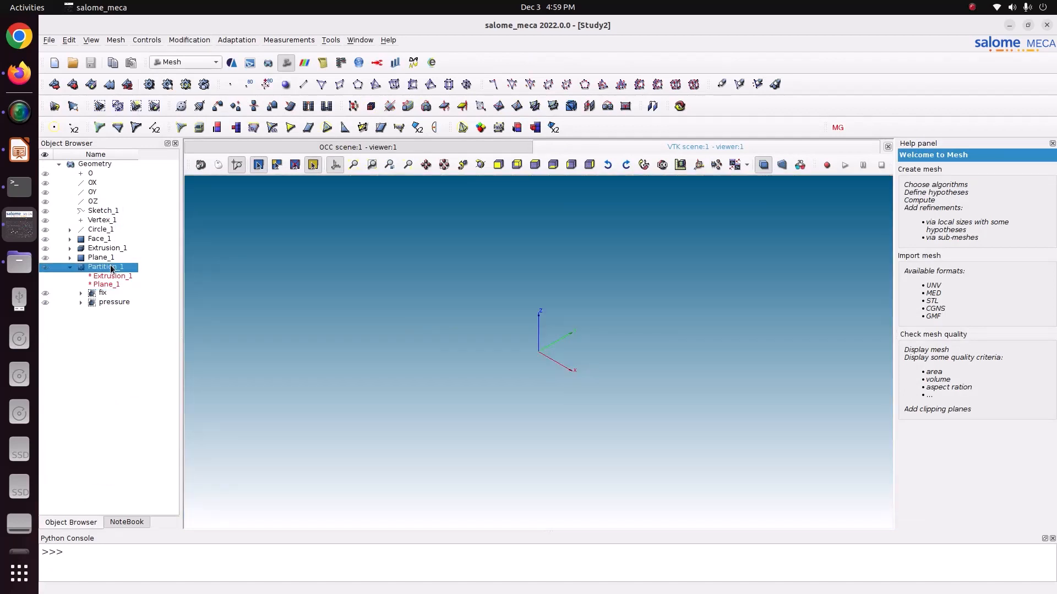
left_click(124, 40)
left_click(127, 53)
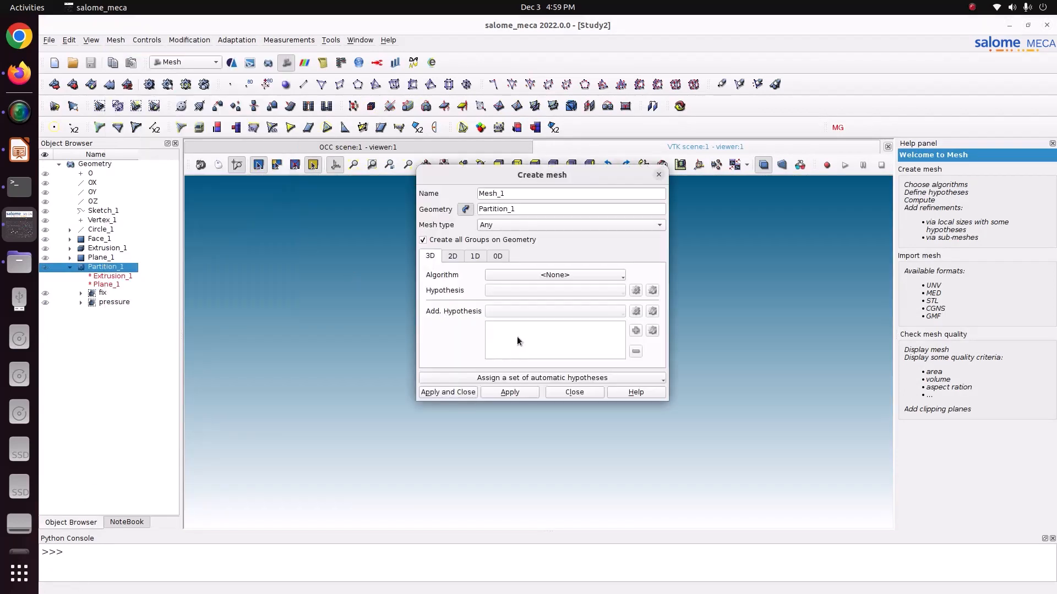
left_click(533, 274)
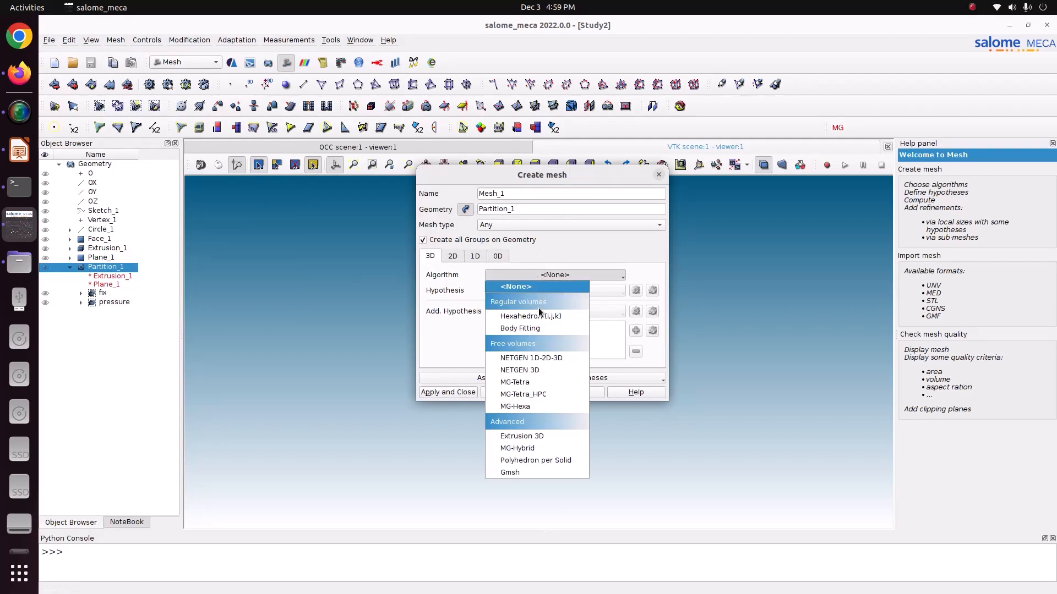
left_click(548, 356)
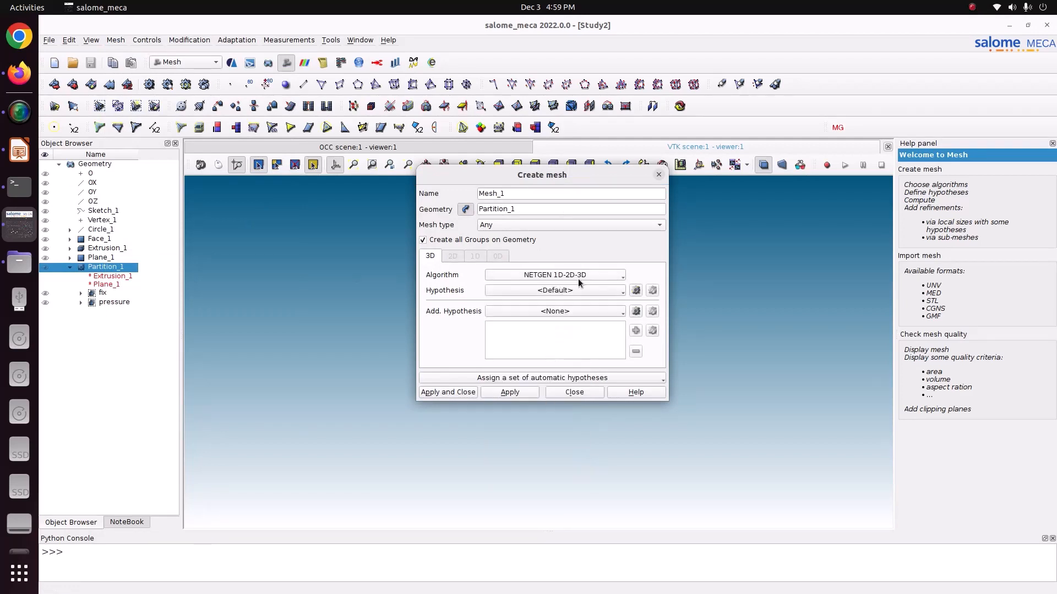
left_click(636, 290)
left_click(673, 313)
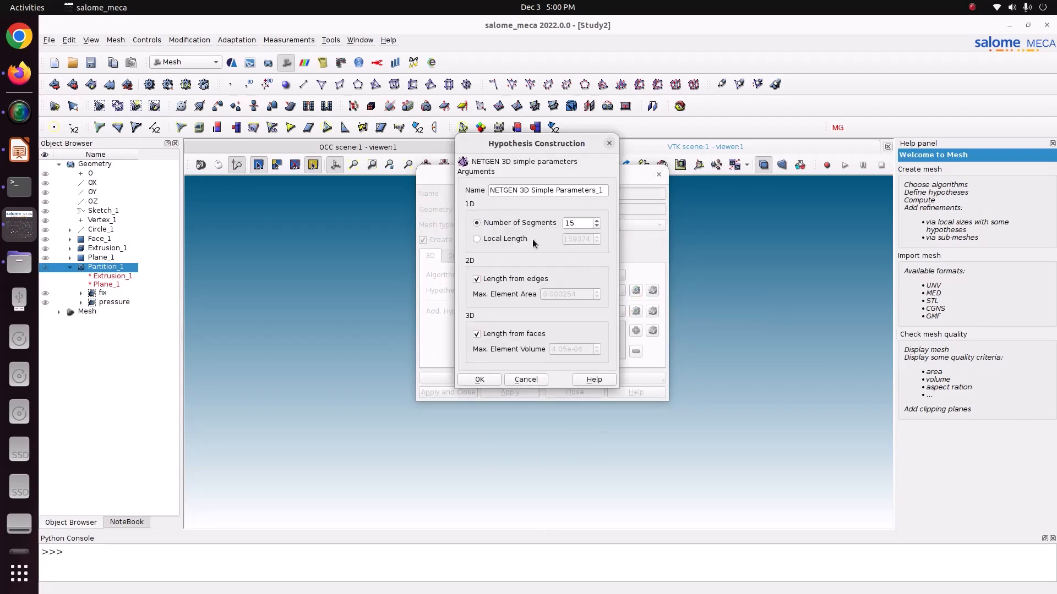
left_click(504, 240)
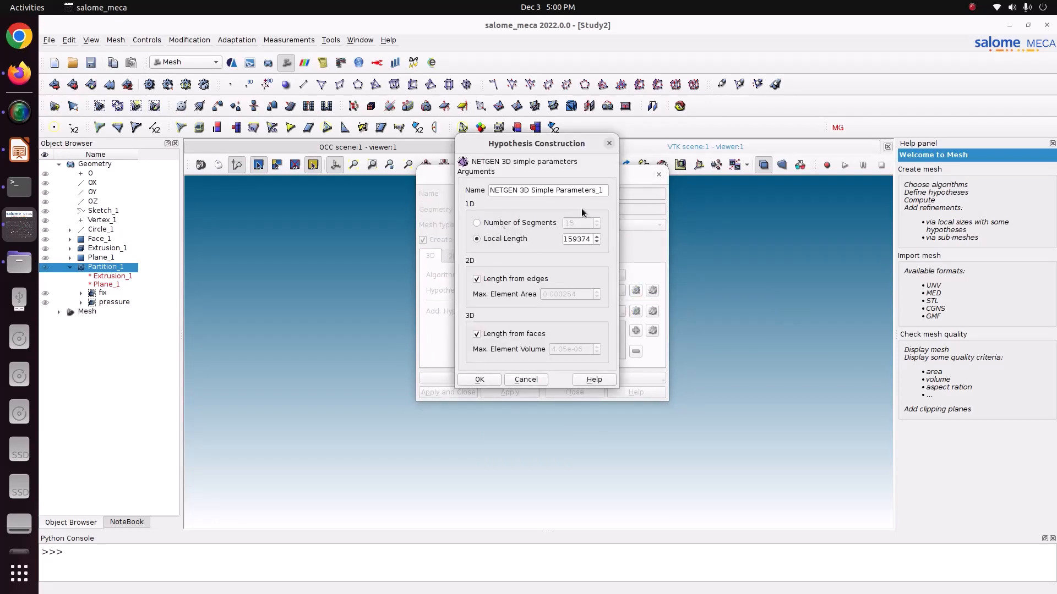
left_click(608, 144)
- Create Mesh_1 with the NETGEN 1D-2D-3D algorithm and a NETGEN 3D Parameters hypothesis set to Very fine
left_click(576, 275)
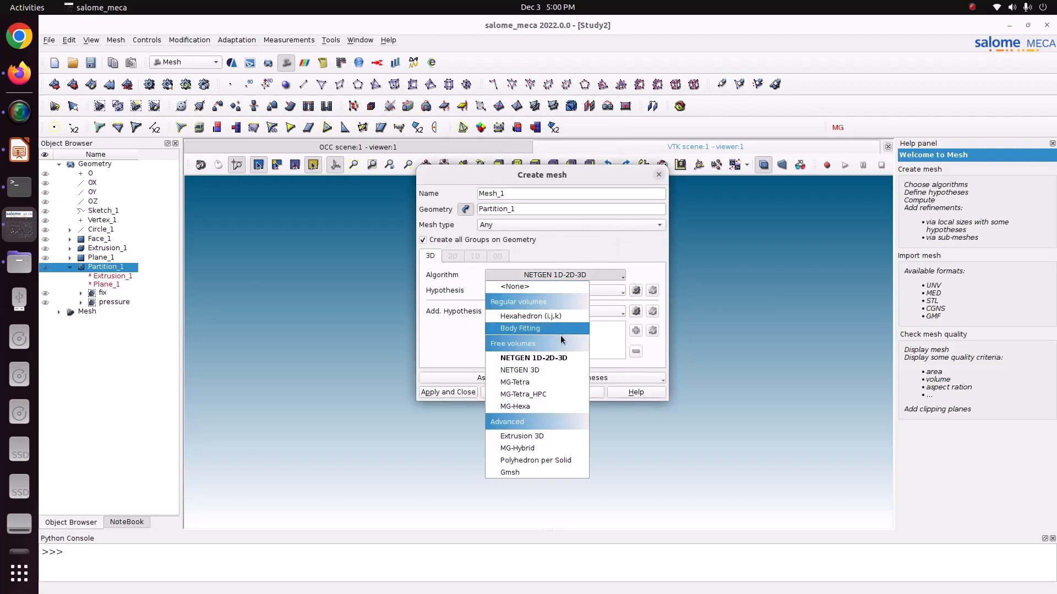
left_click(563, 358)
left_click(635, 291)
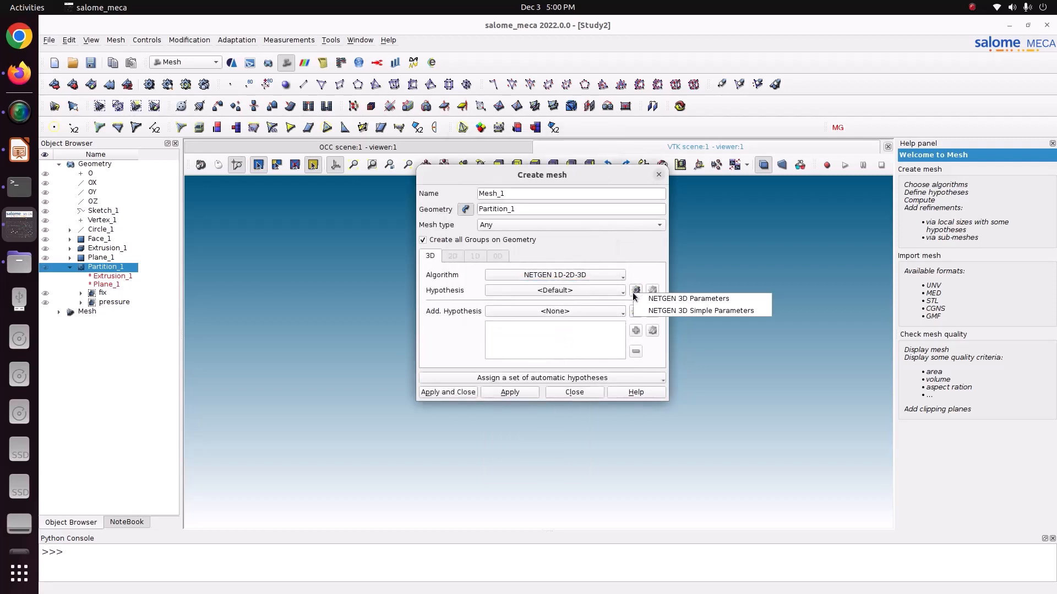
left_click(649, 300)
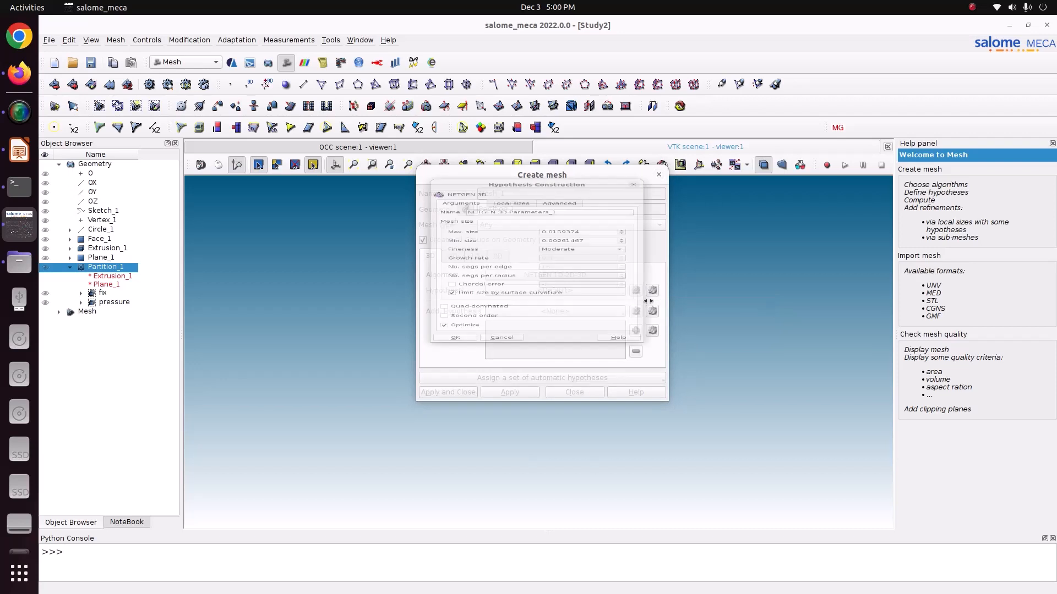
left_click(563, 244)
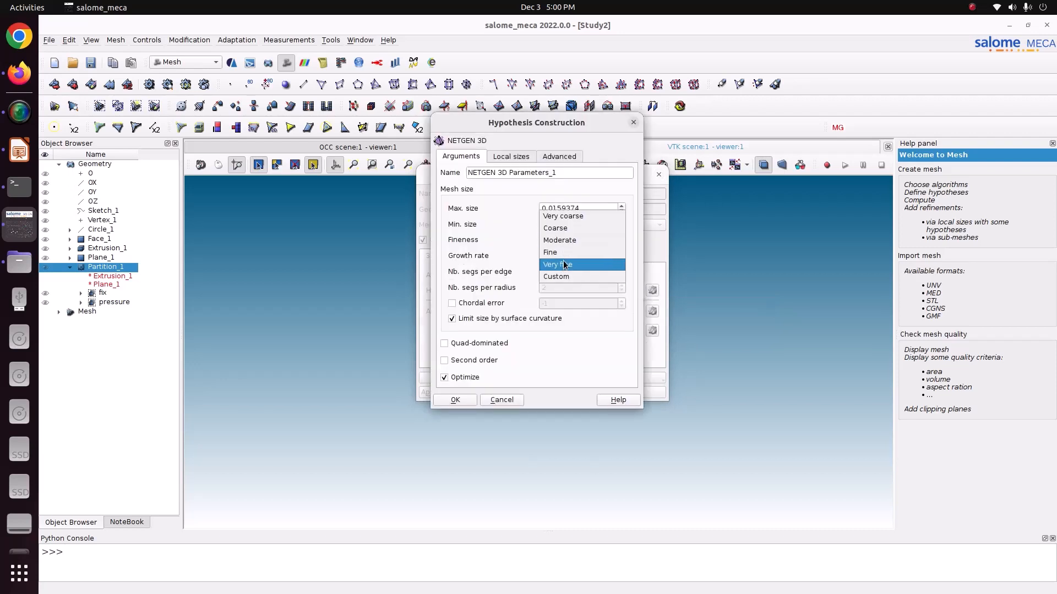
left_click(563, 268)
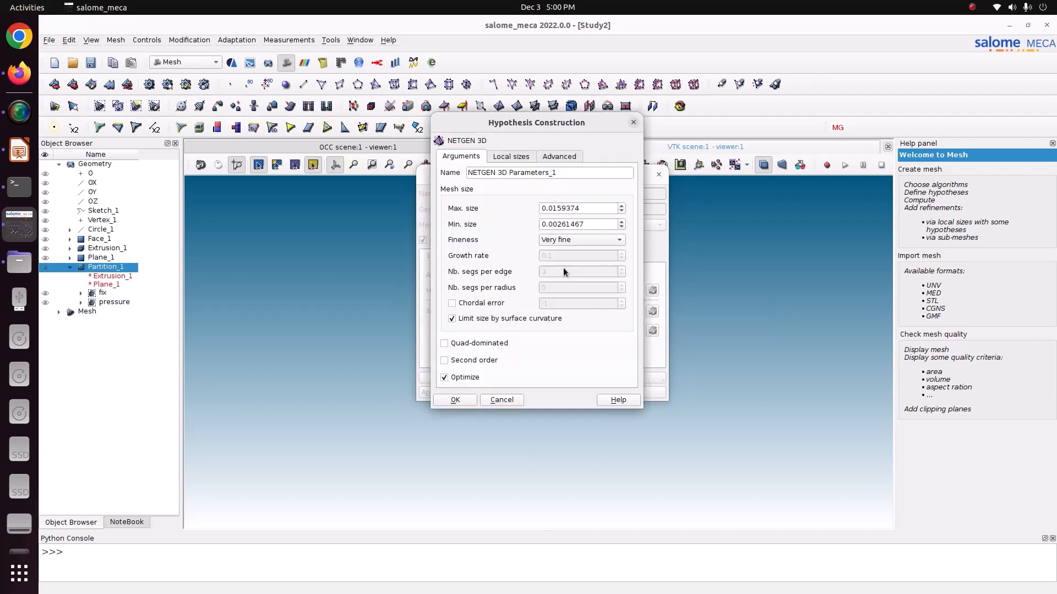
left_click(462, 398)
left_click(452, 391)
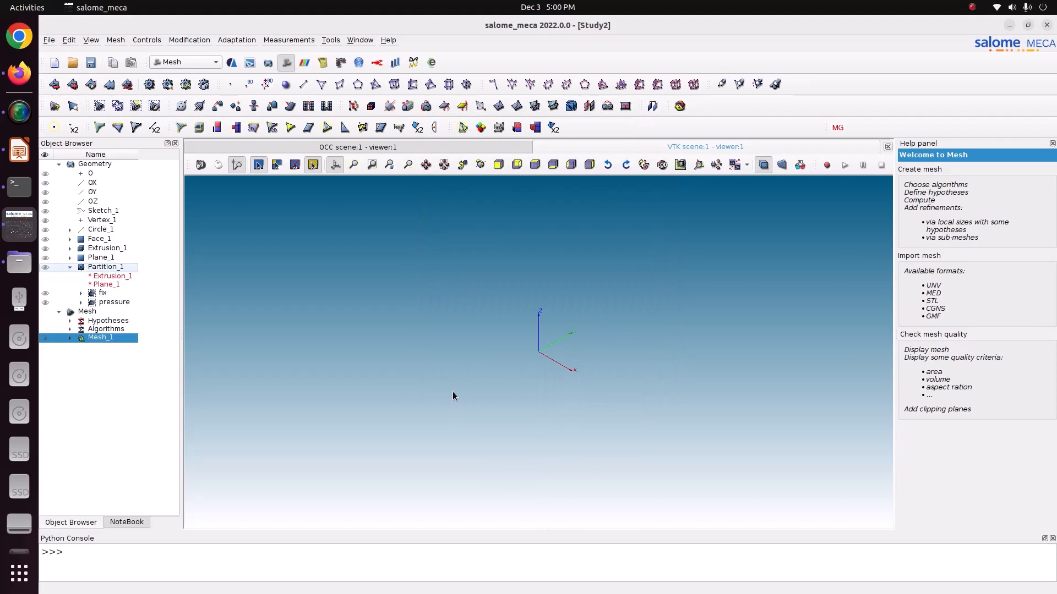
- Compute Mesh_1, close the computation report and inspect the meshed lug face around the hole
right_click(131, 341)
left_click(190, 399)
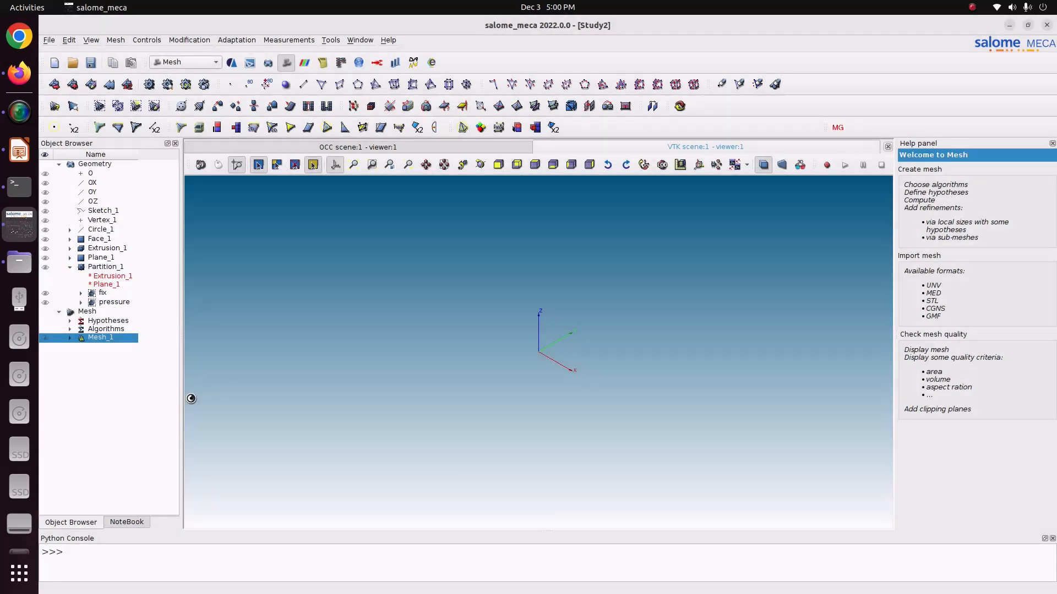
left_click(619, 447)
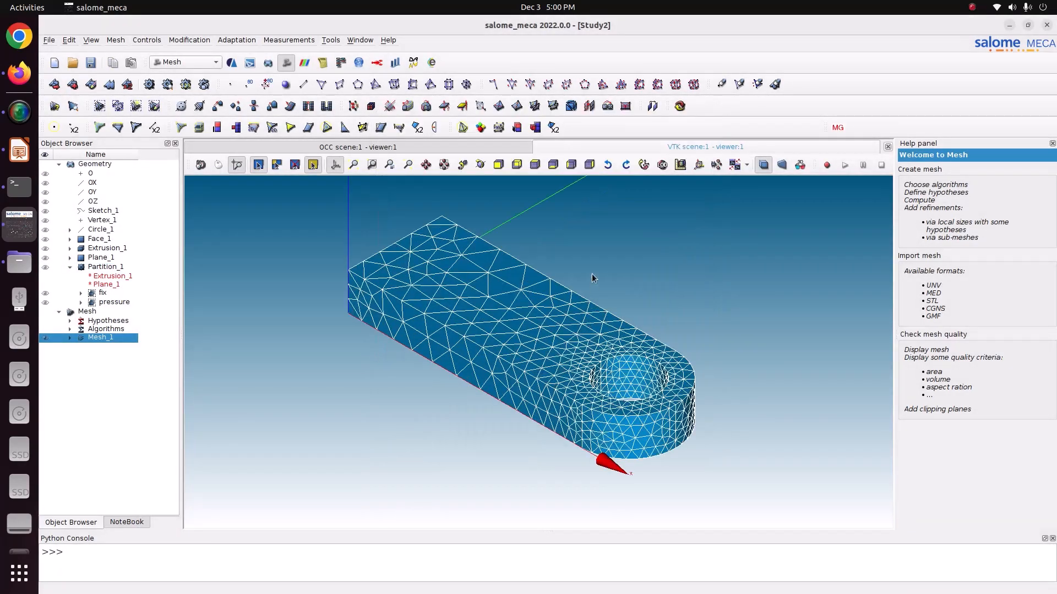
left_click(480, 164)
left_click_drag(551, 308, 468, 393)
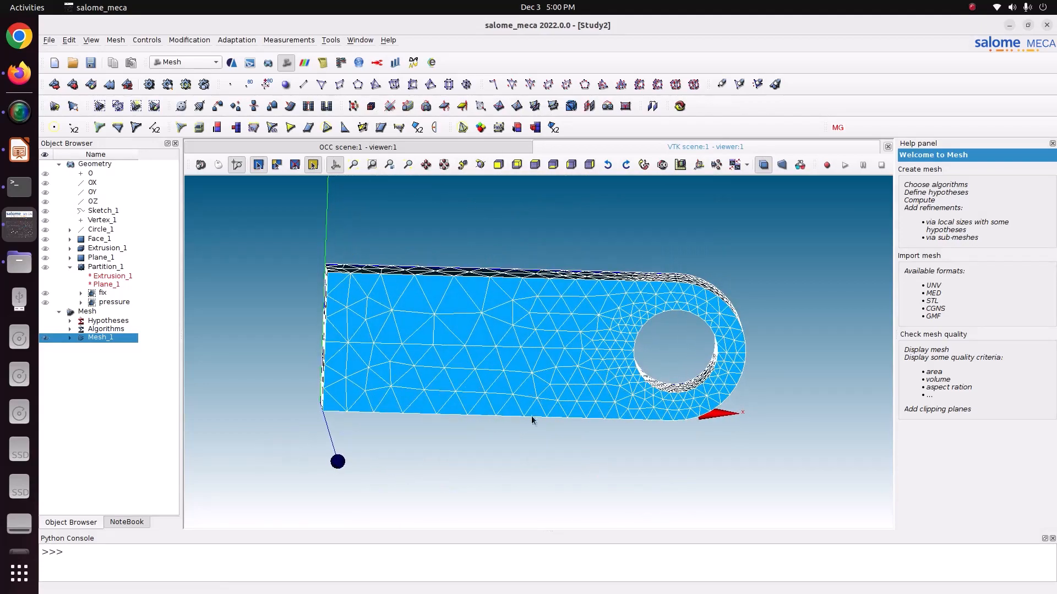
scroll(533, 412, "up", 3)
scroll(535, 414, "down", 1)
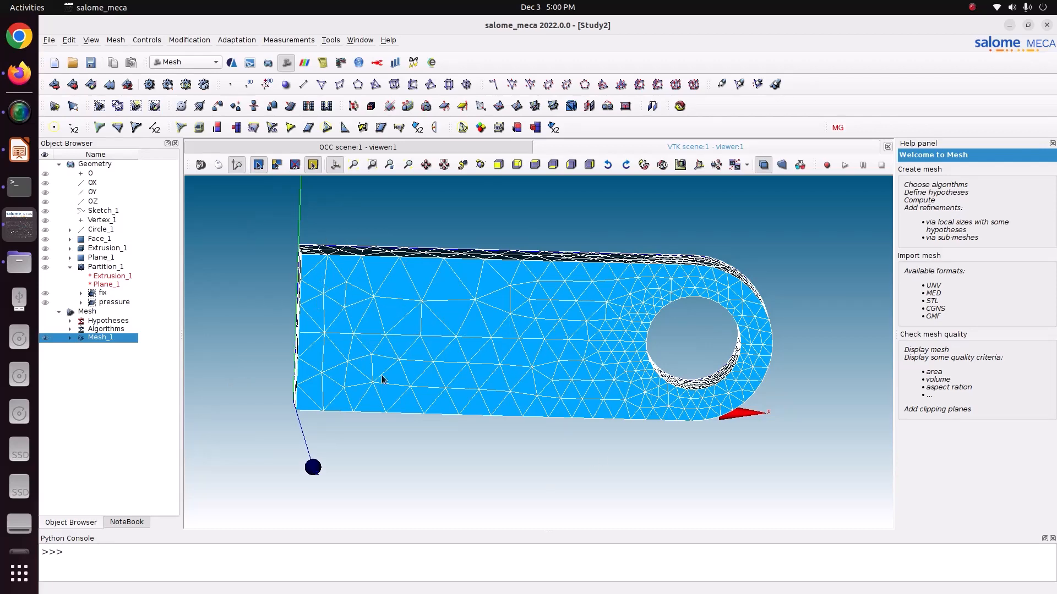
- Edit the maximum and minimum element sizes in Mesh_1's NETGEN 3D hypothesis, keeping Very fine fineness, and apply the change
right_click(97, 335)
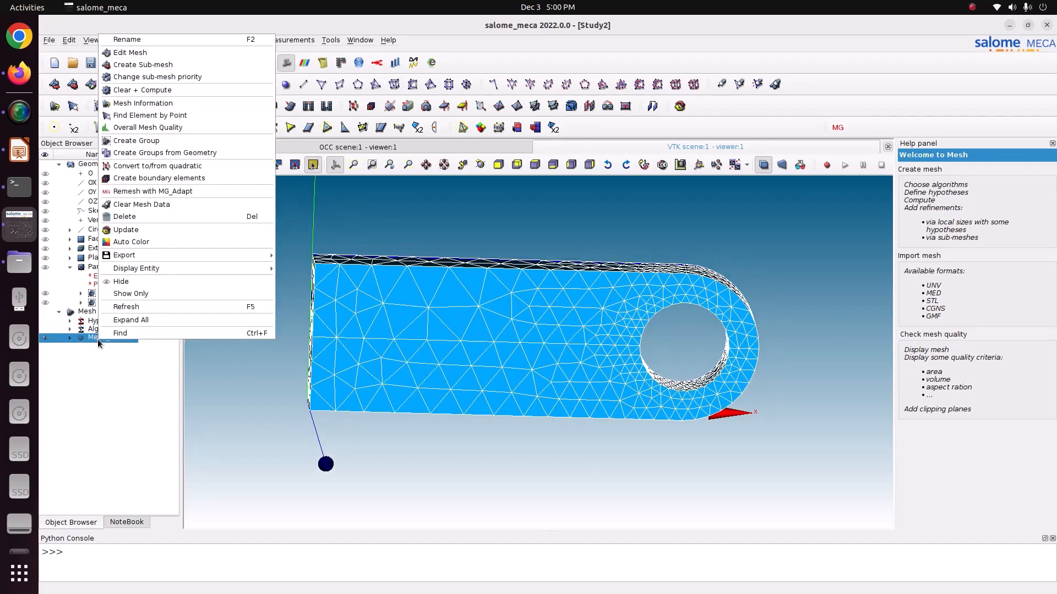
left_click(131, 52)
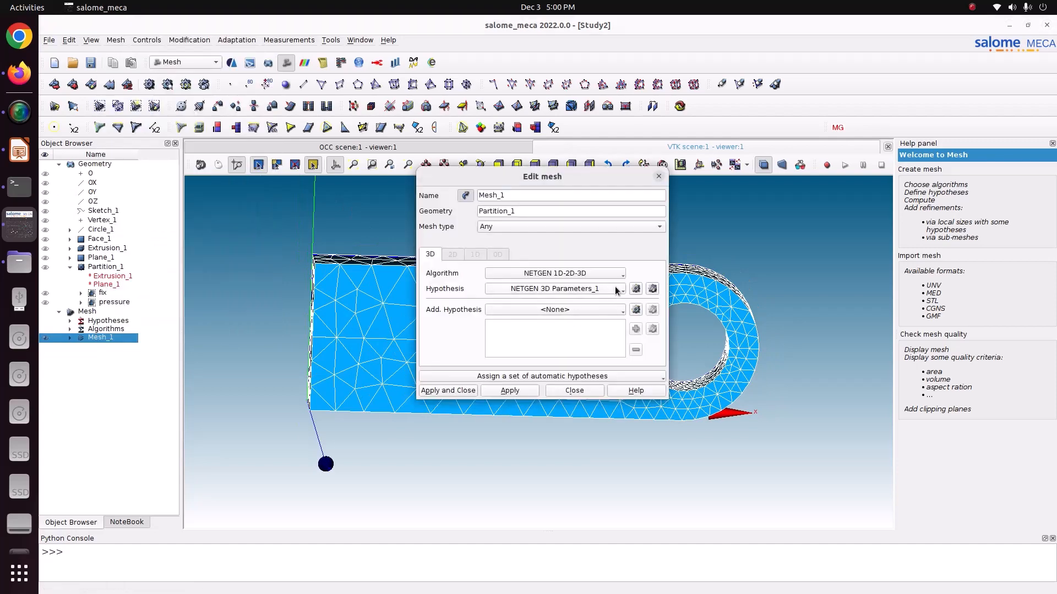
left_click(647, 290)
left_click(603, 231)
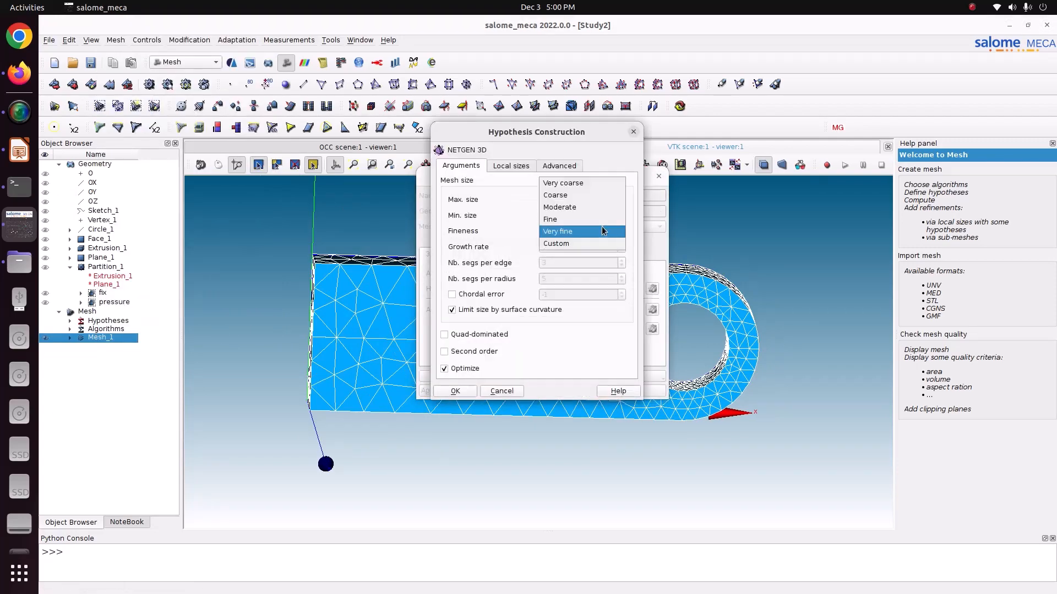
left_click(595, 232)
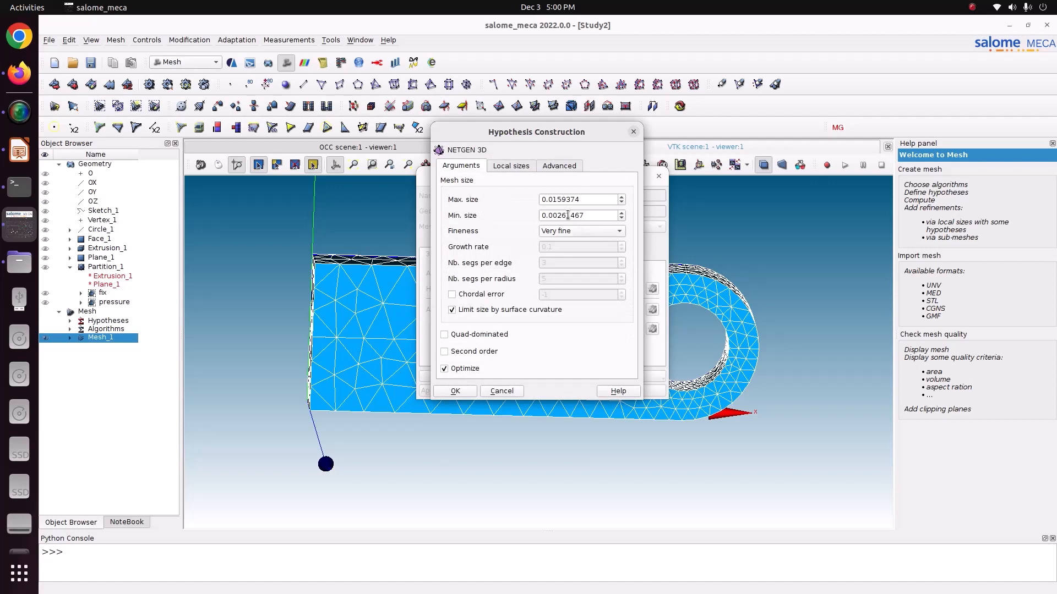
left_click(553, 199)
type("0")
left_click(558, 215)
type("0")
left_click(455, 391)
left_click(446, 391)
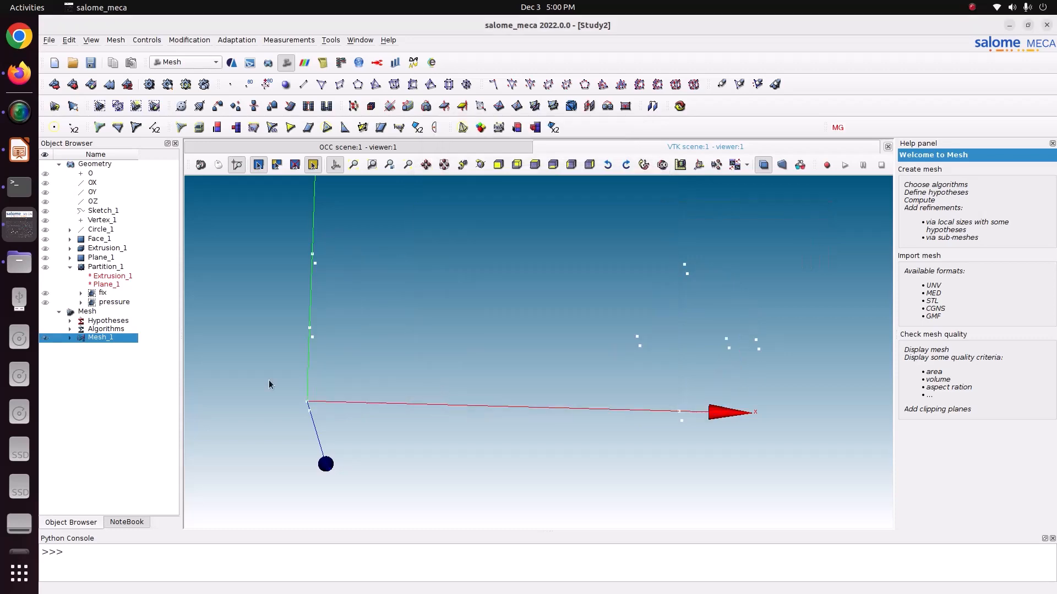
- Recompute Mesh_1 with the edited hypothesis, look over the resulting mesh and save the study
right_click(82, 337)
left_click(146, 114)
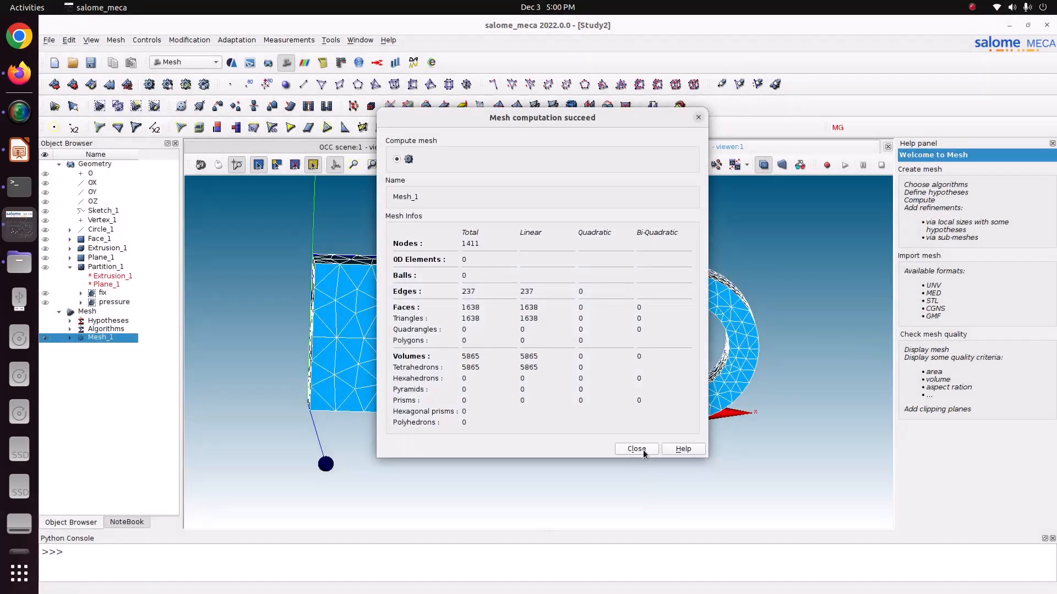
left_click(643, 453)
scroll(604, 343, "up", 3)
left_click(481, 164)
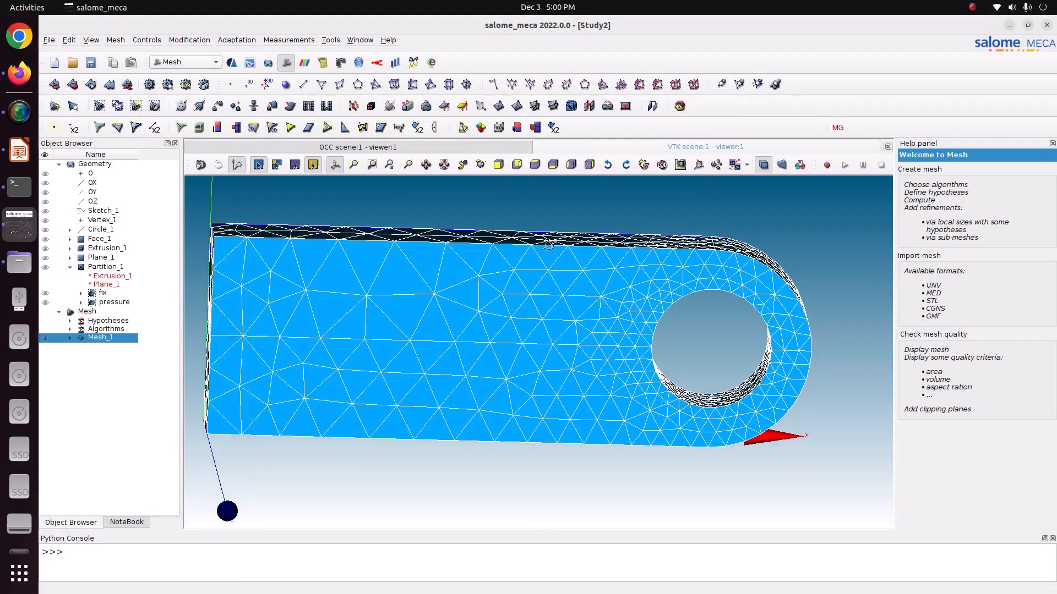
mouse_move(547, 244)
left_mouse_down()
mouse_move(485, 222)
mouse_move(537, 240)
left_mouse_up()
key("ctrl+s")
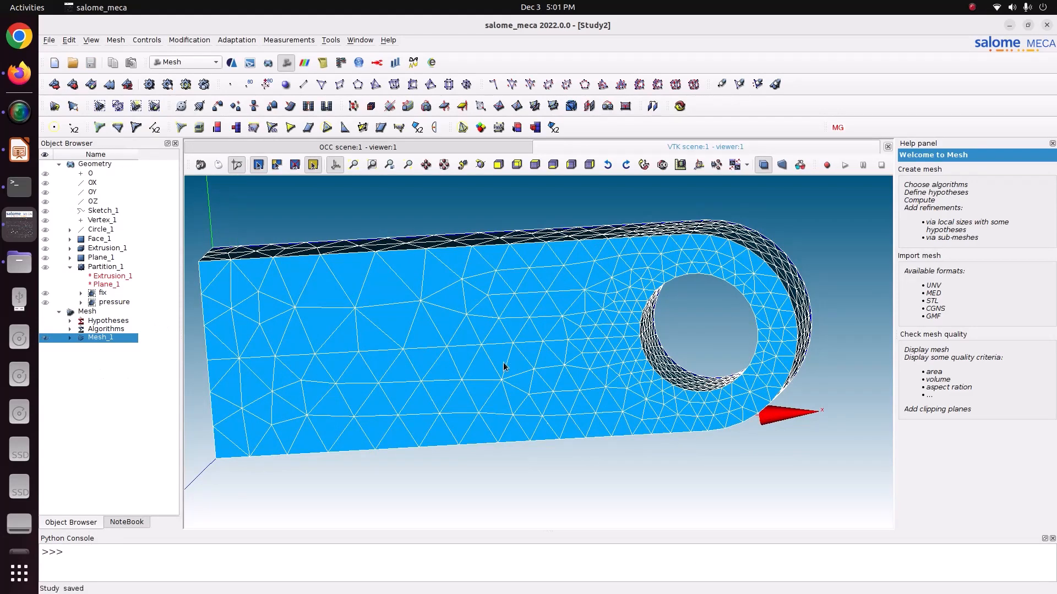
- Hide the full Mesh_1 and display only its fix and pressure face groups to check them
scroll(497, 359, "down", 2)
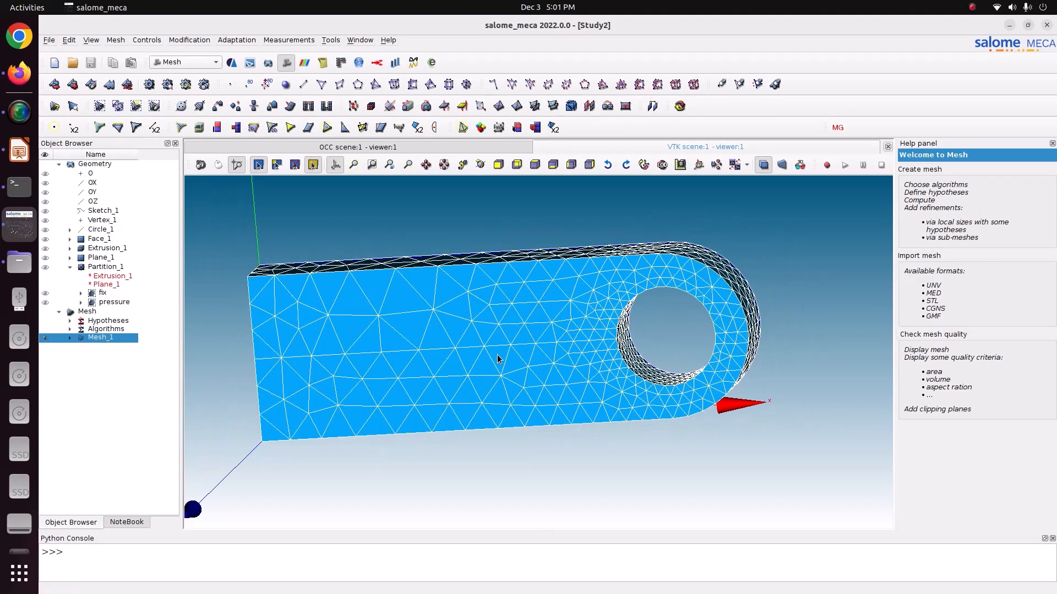
left_click(70, 337)
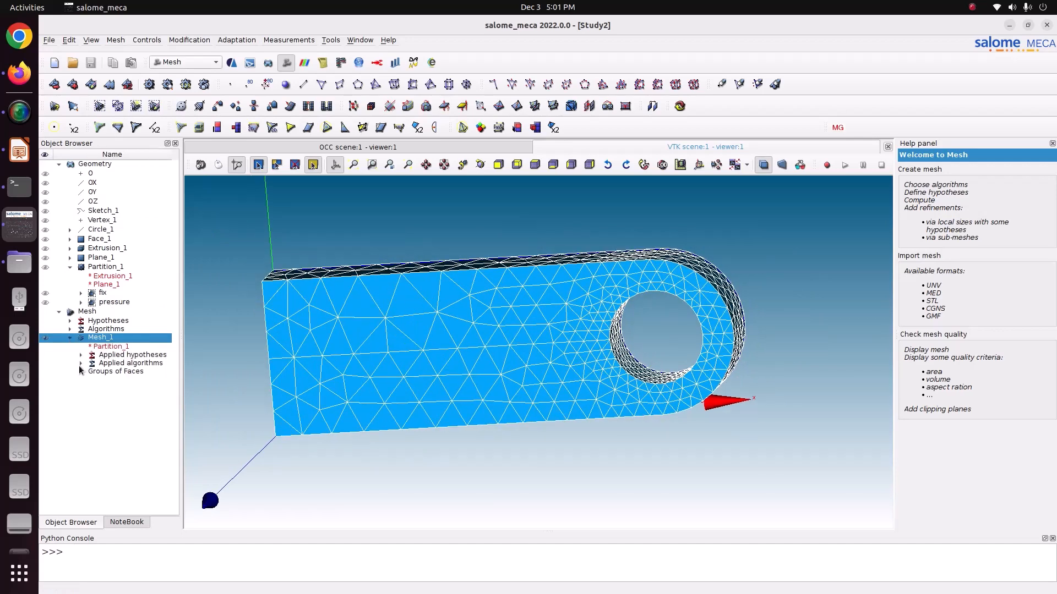
left_click(80, 363)
left_click(81, 379)
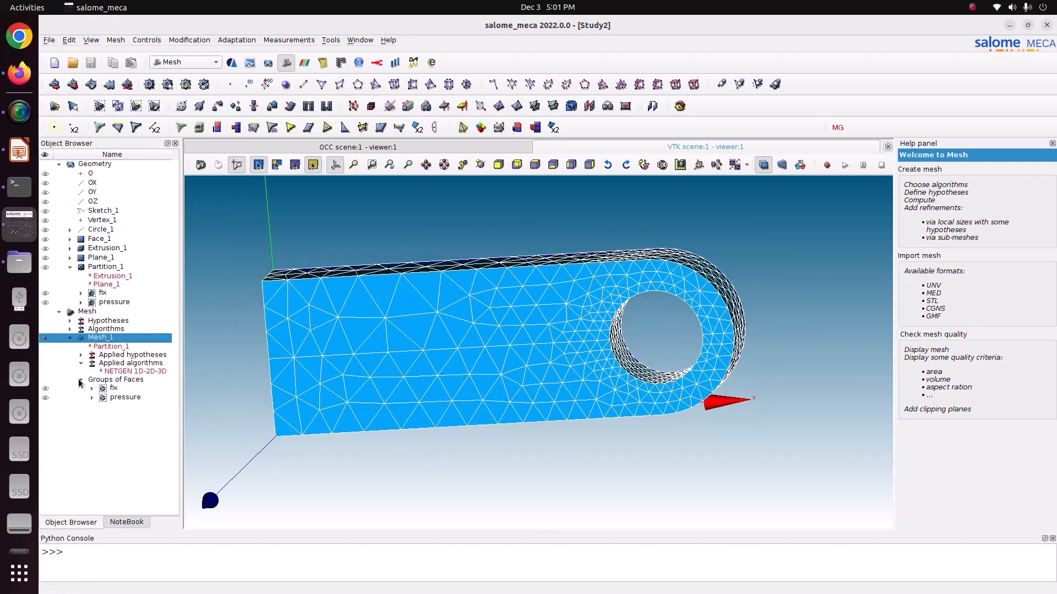
left_click(45, 337)
left_click(46, 388)
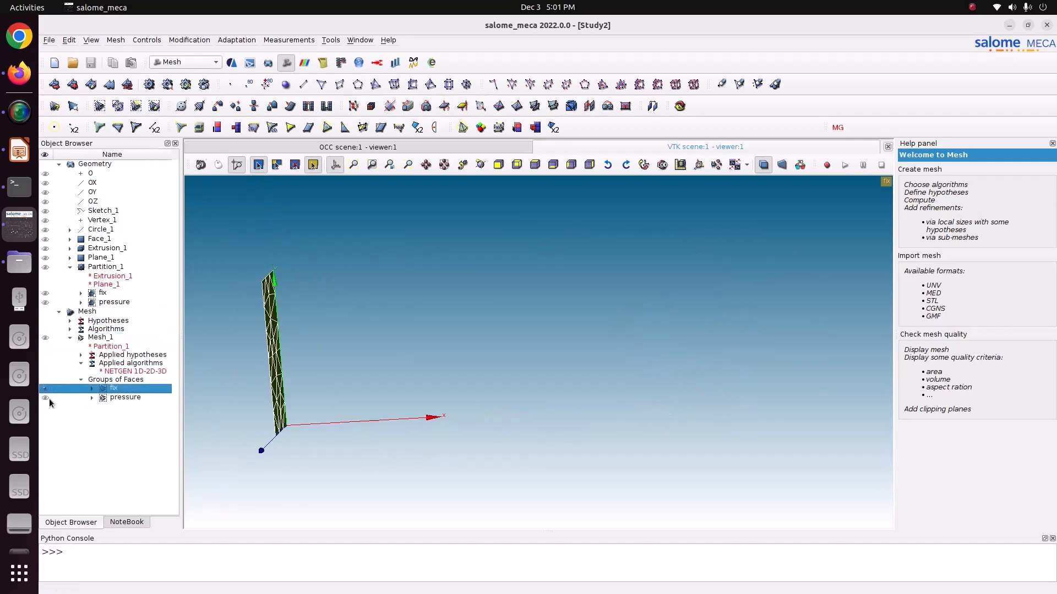
left_click(48, 399)
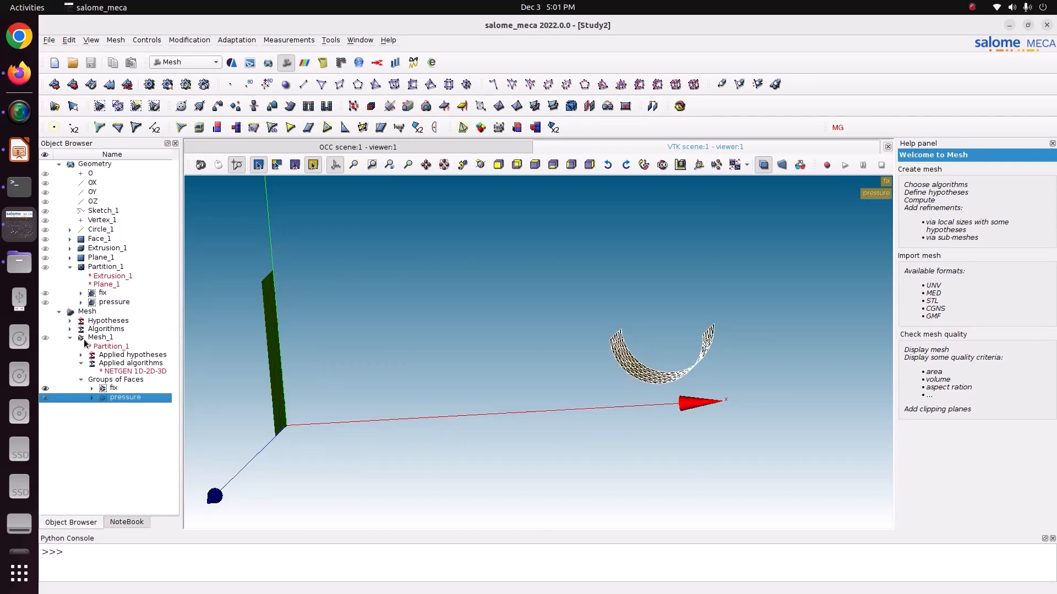
- Switch the study to the AsterStudy module
left_click(172, 62)
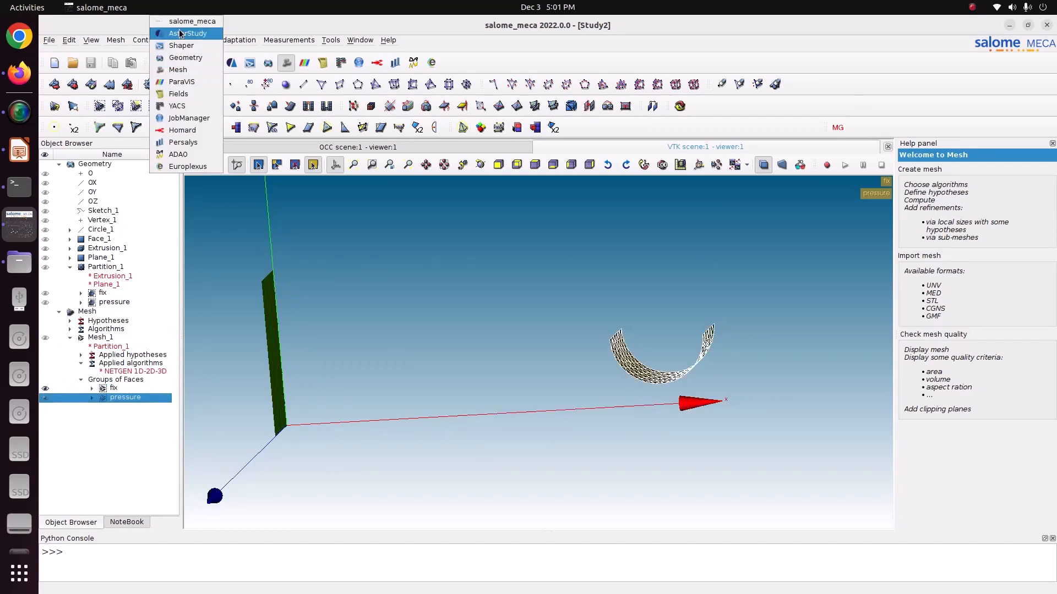
left_click(179, 32)
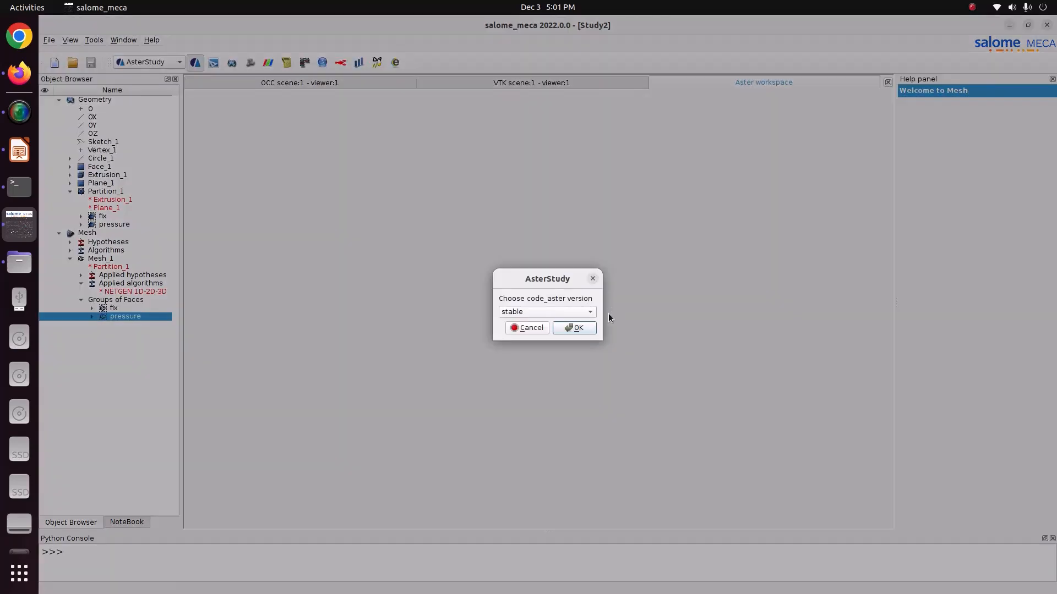
left_click(570, 326)
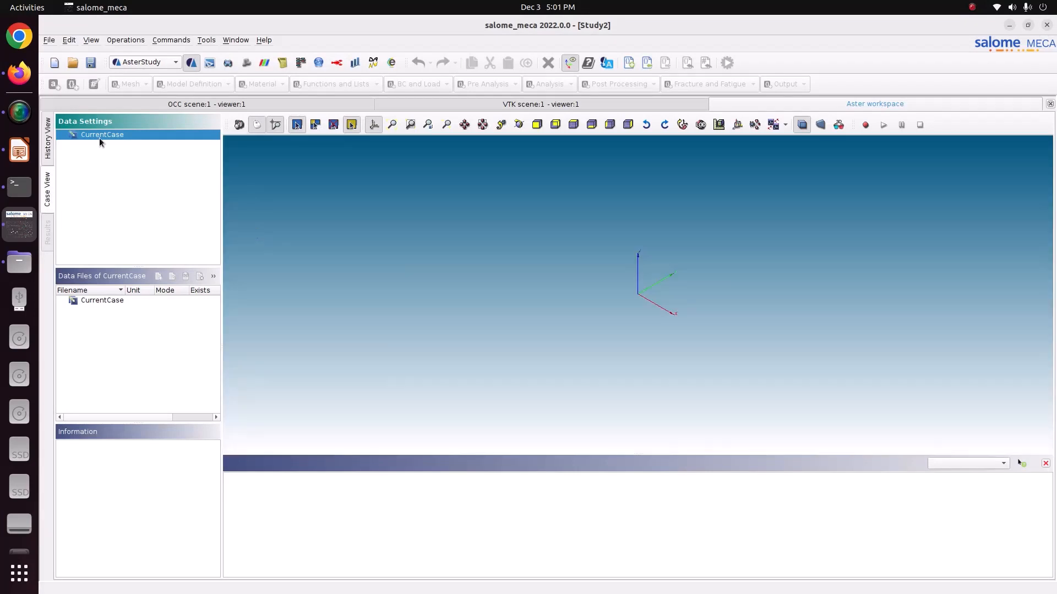
- Add a stage to CurrentCase with the Isotropic linear elasticity assistant, using Mesh_1 and a 3D model
right_click(102, 136)
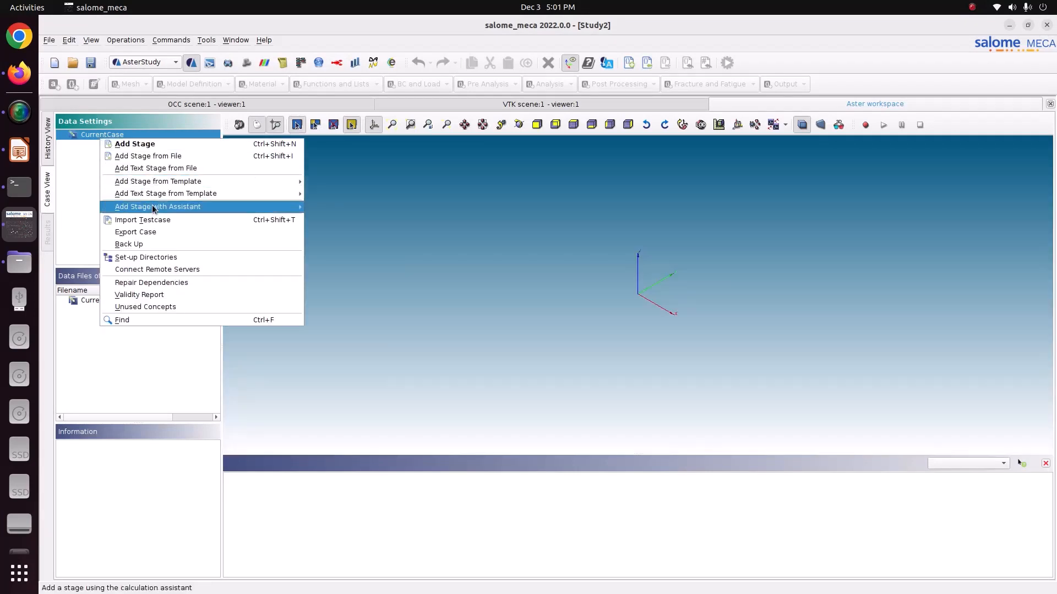
mouse_move(146, 210)
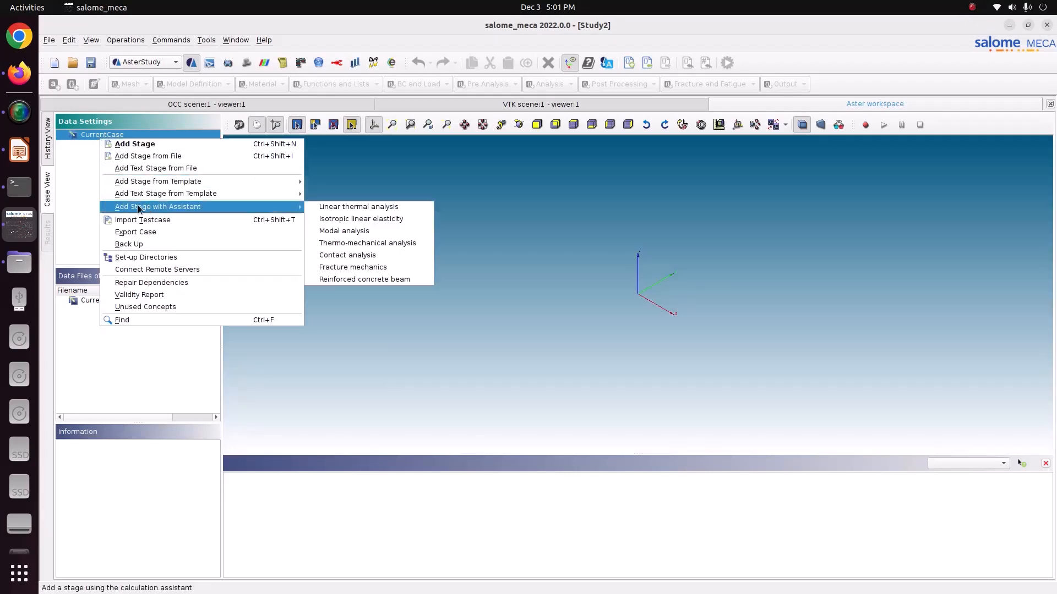
left_click(330, 223)
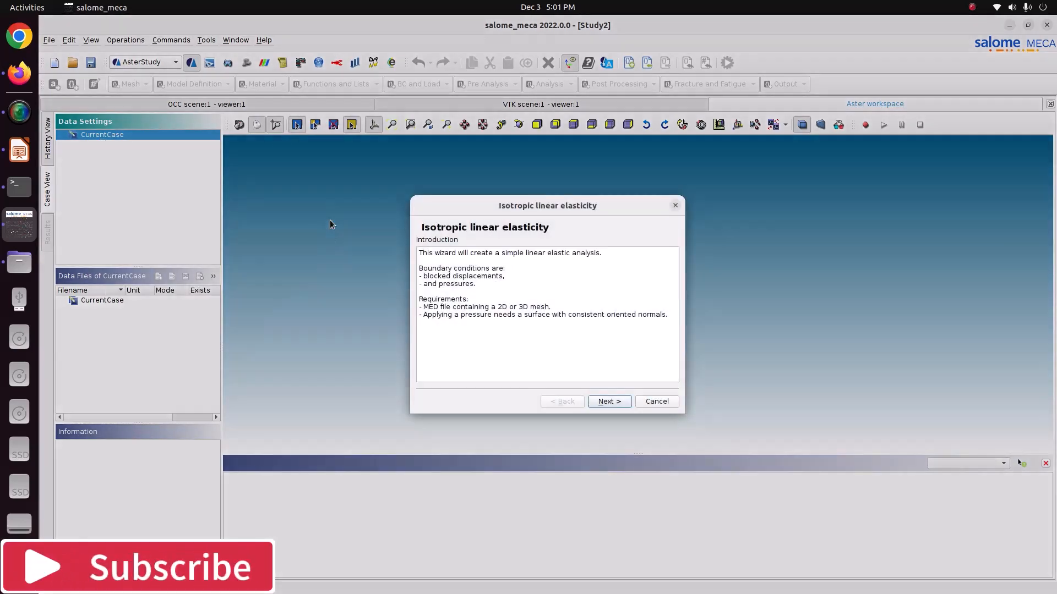
left_click(621, 402)
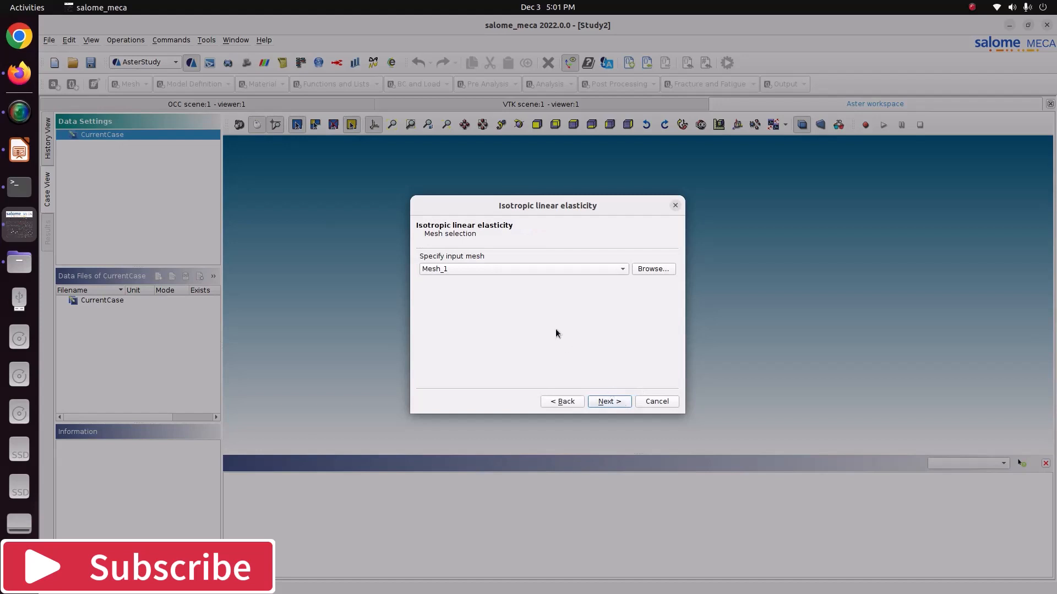
left_click(609, 402)
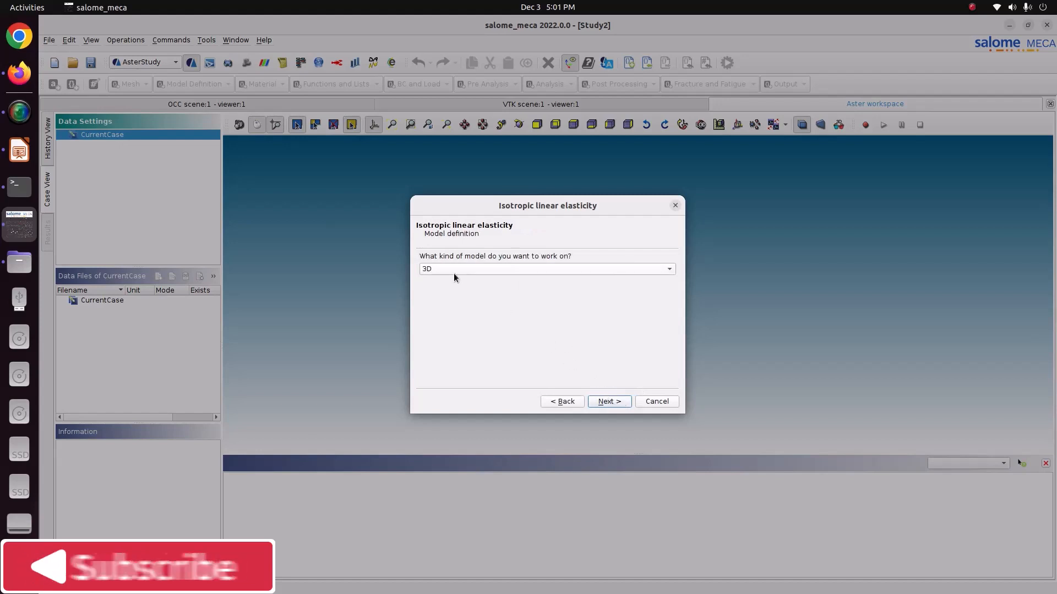
left_click(598, 401)
- Check the material properties on the connecting_lug.pptx slide in LibreOffice Impress, then return to Salome-Meca and accept the assistant's material definition
left_click(20, 149)
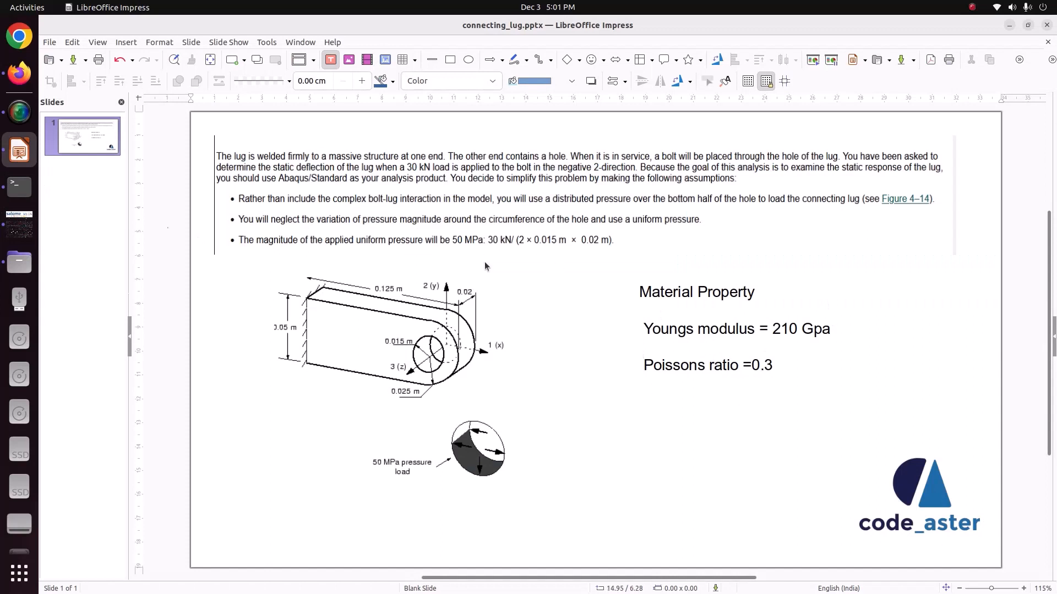
left_click(19, 223)
left_click(592, 406)
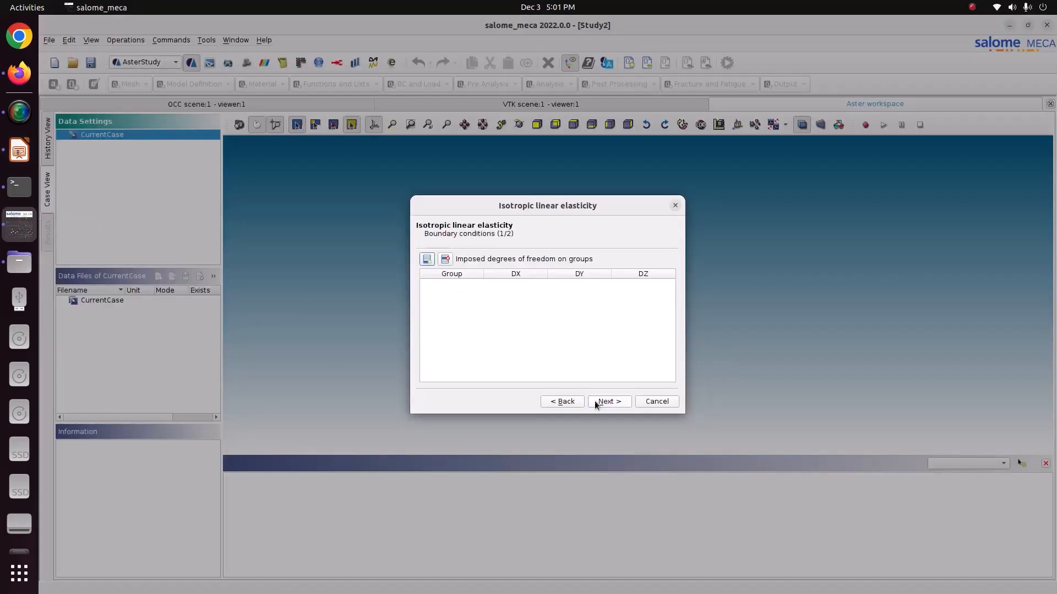
- Fix the fix group in the assistant by imposing DX, DY and DZ of 0, and continue to the pressure conditions
left_click(427, 259)
left_click(435, 291)
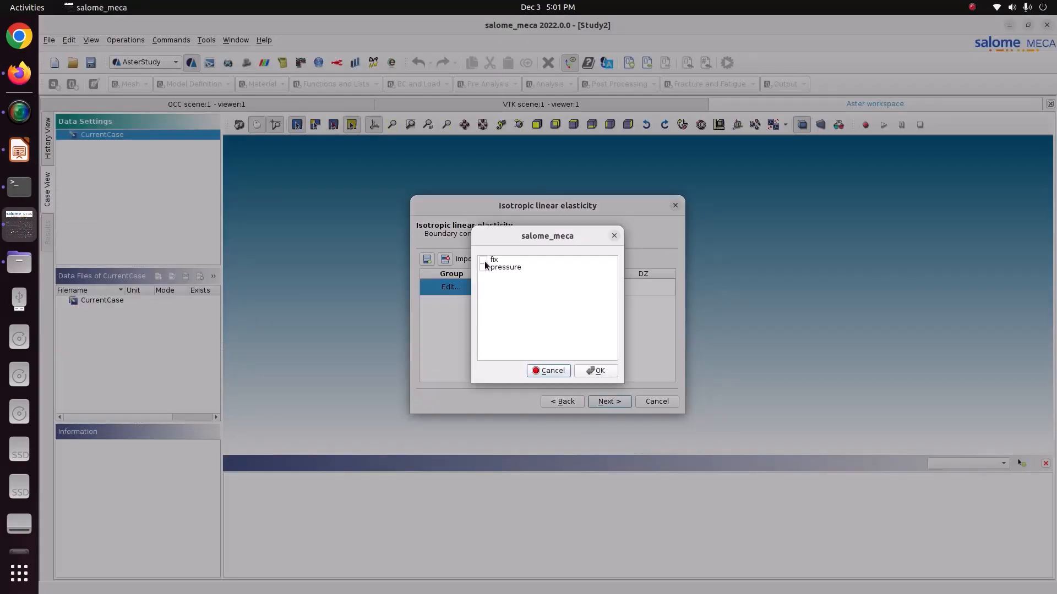
left_click(483, 262)
left_click(594, 370)
left_click(517, 287)
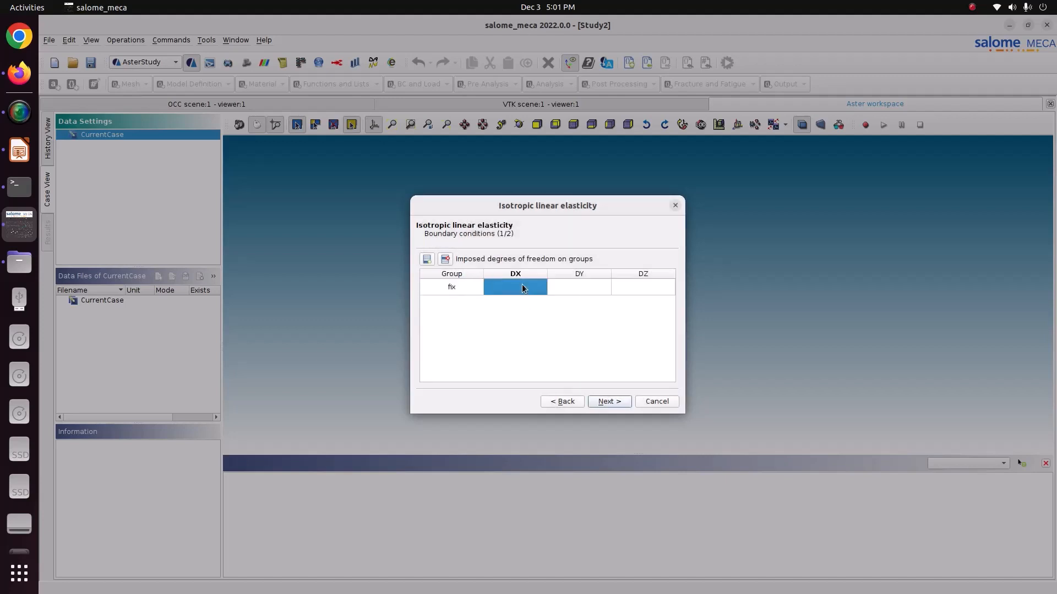
type("0")
key("Tab")
type("0")
key("Tab")
type("0")
key("Return")
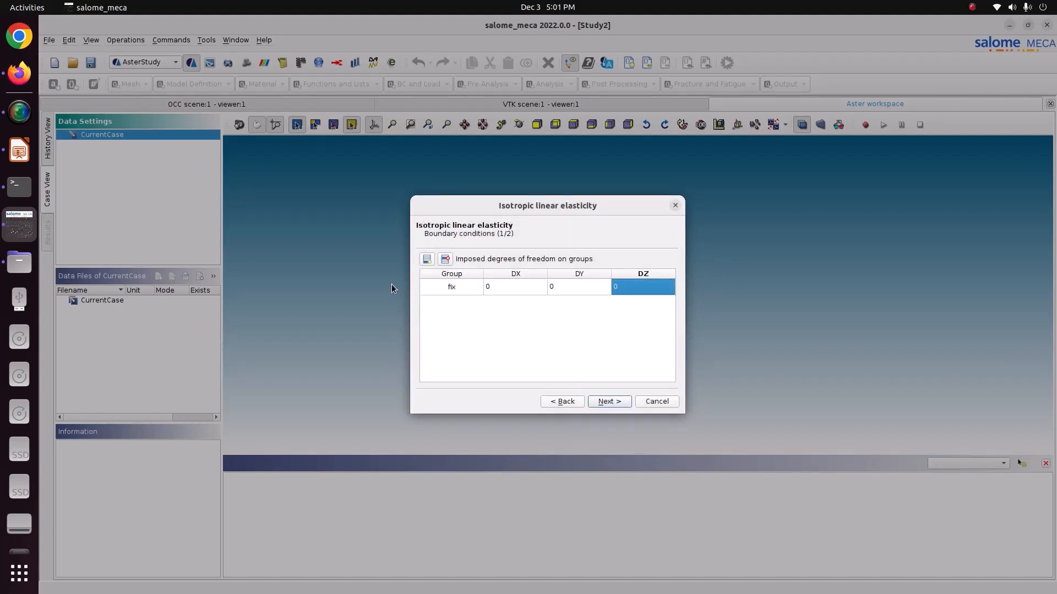
left_click(609, 401)
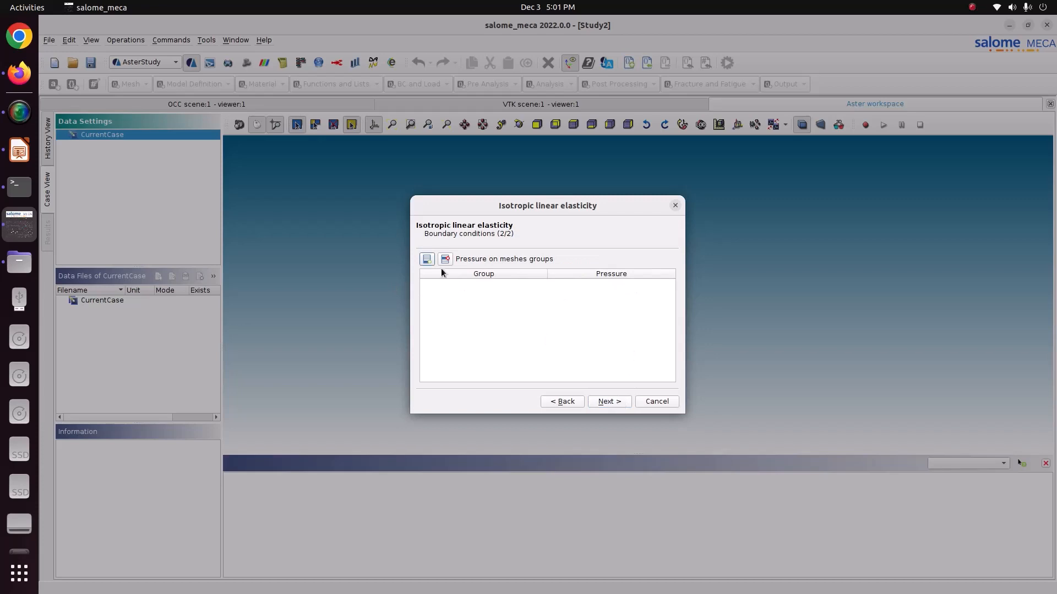
- Apply a 50 MPa pressure to the pressure group, checking the load on the connecting_lug.pptx slide, and continue to the result settings
left_click(426, 258)
left_click(426, 285)
left_click(482, 286)
left_click(483, 268)
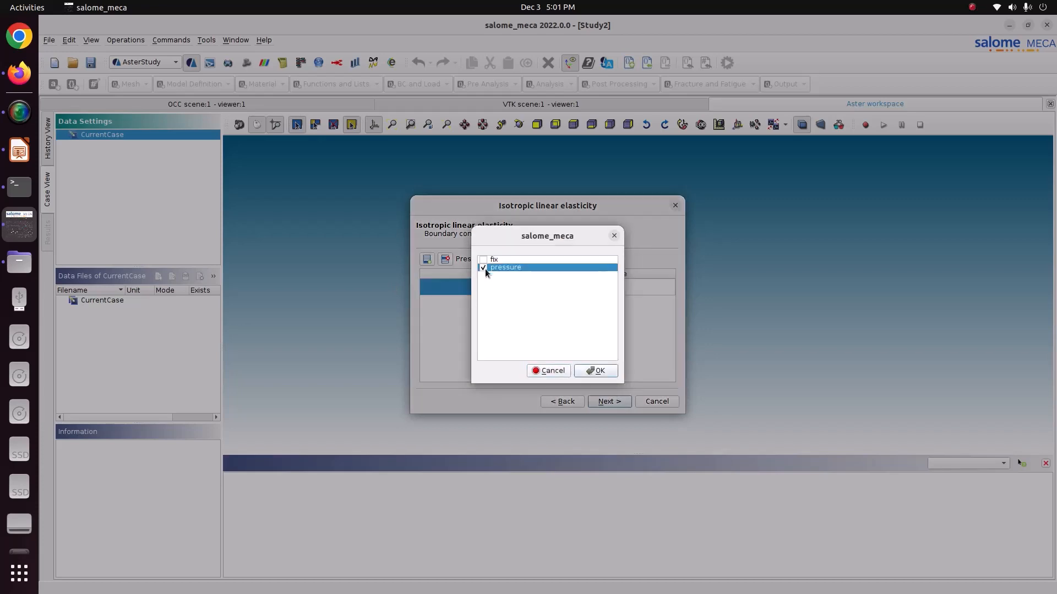
left_click(595, 370)
left_click(573, 287)
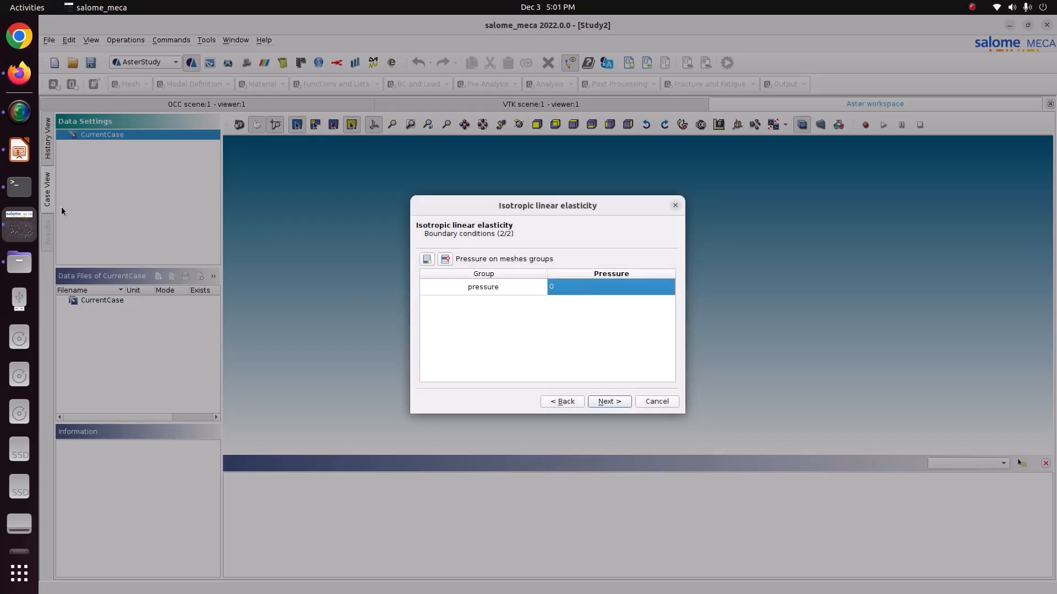
left_click(22, 154)
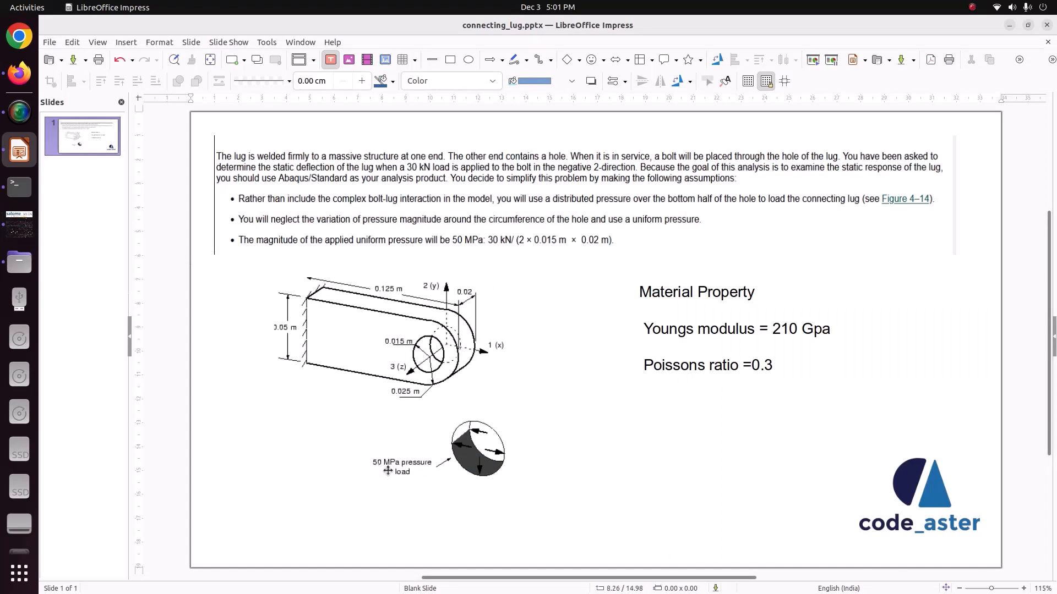
left_click(19, 224)
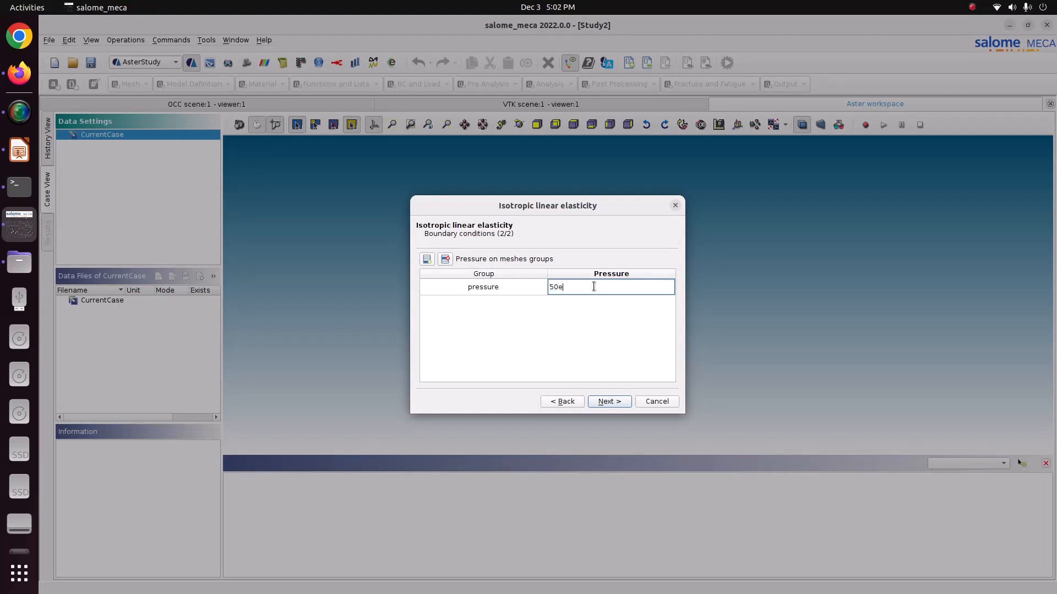
left_click(607, 400)
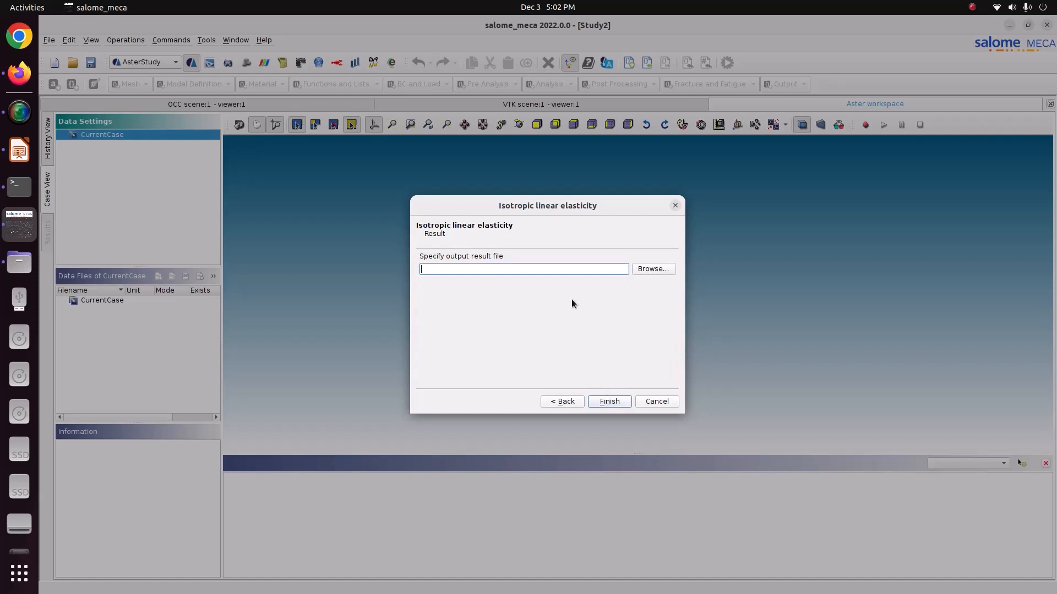
- Set the output result file to result3.rmed in the Pictures/CODE_ASTER/52-connecting_lug folder
left_click(643, 271)
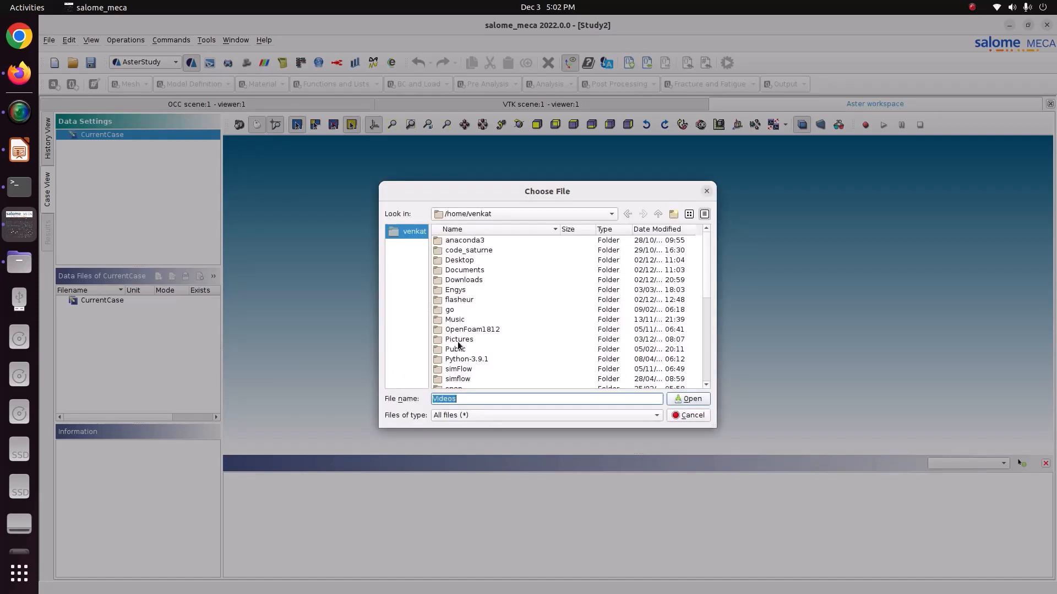
double_click(459, 341)
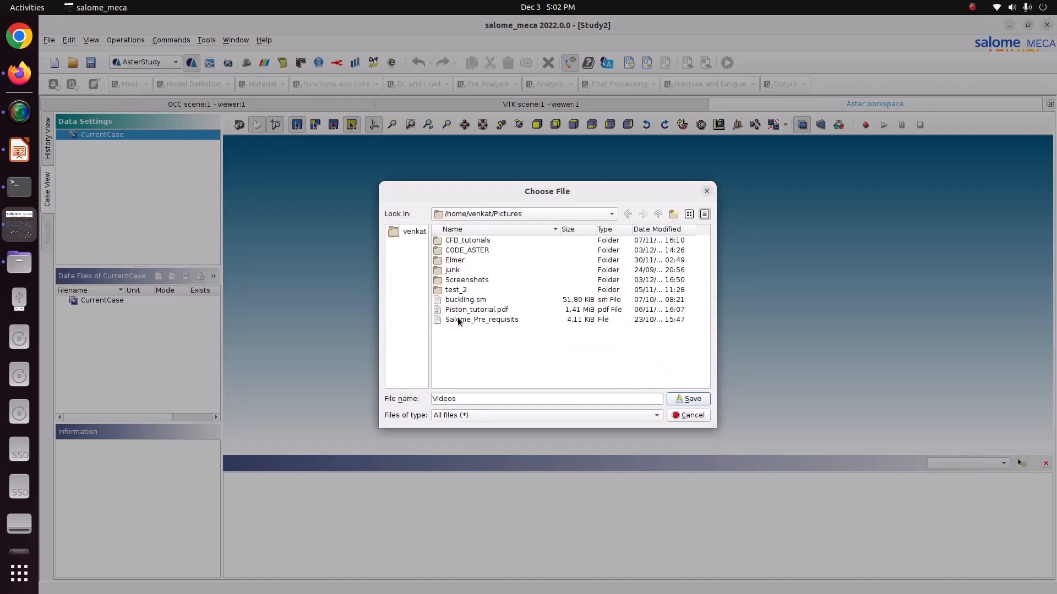
double_click(460, 250)
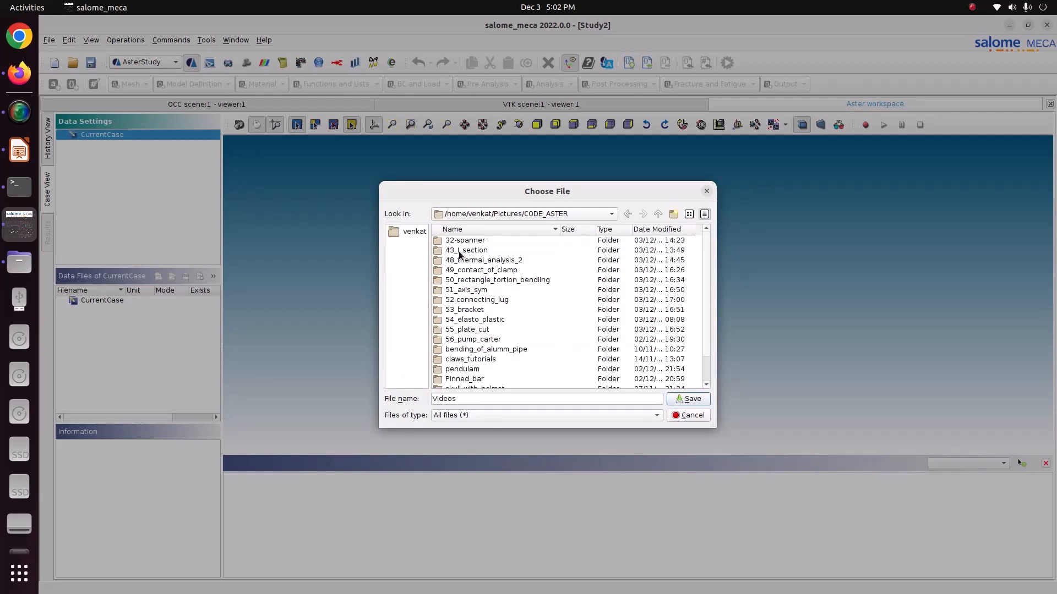
double_click(474, 301)
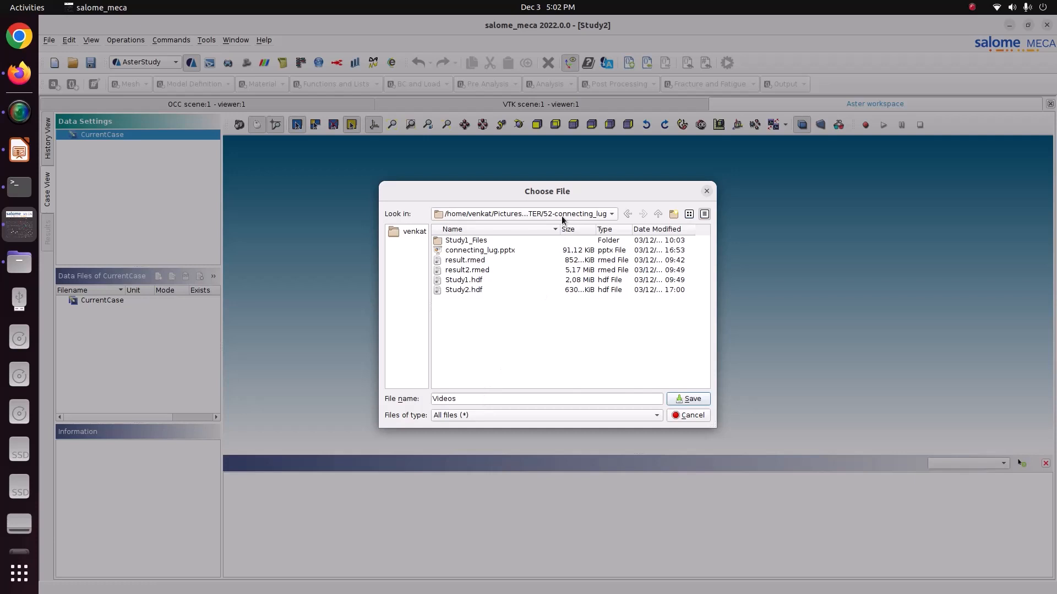
double_click(481, 396)
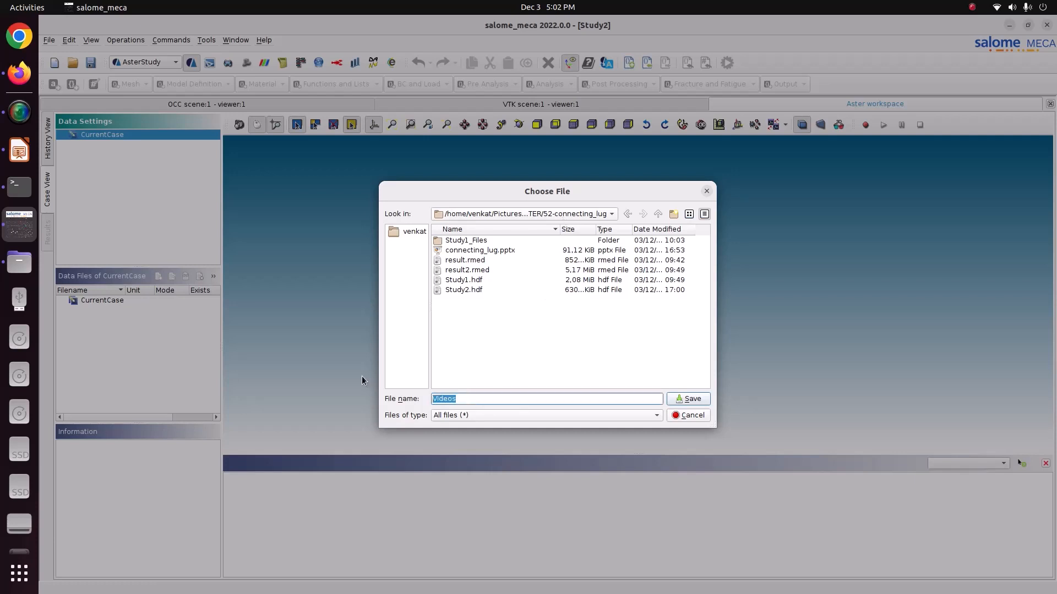
type("res")
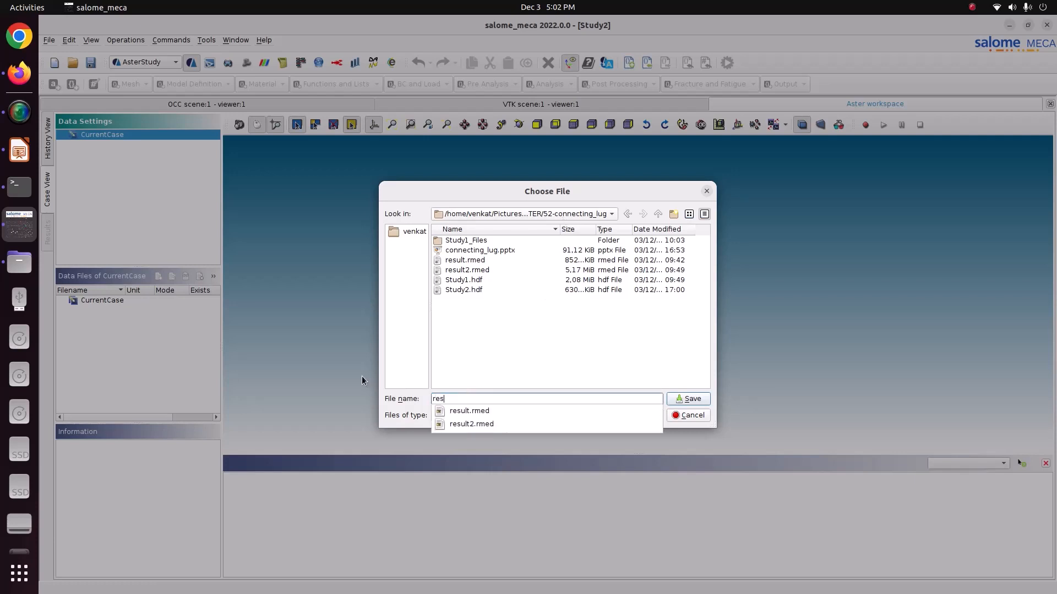
type("ult3")
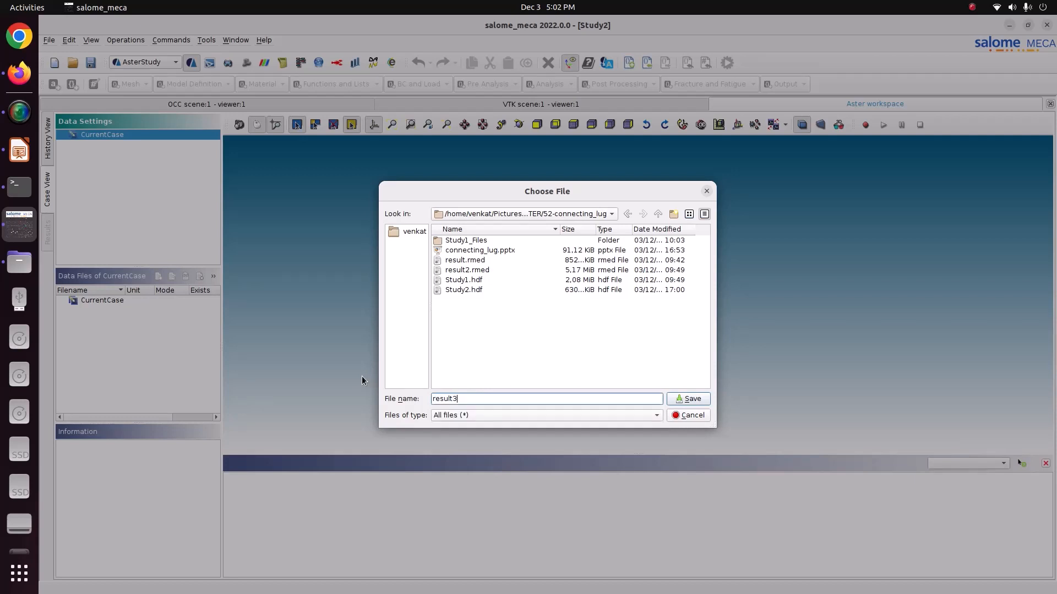
type(".rmed")
key("Return")
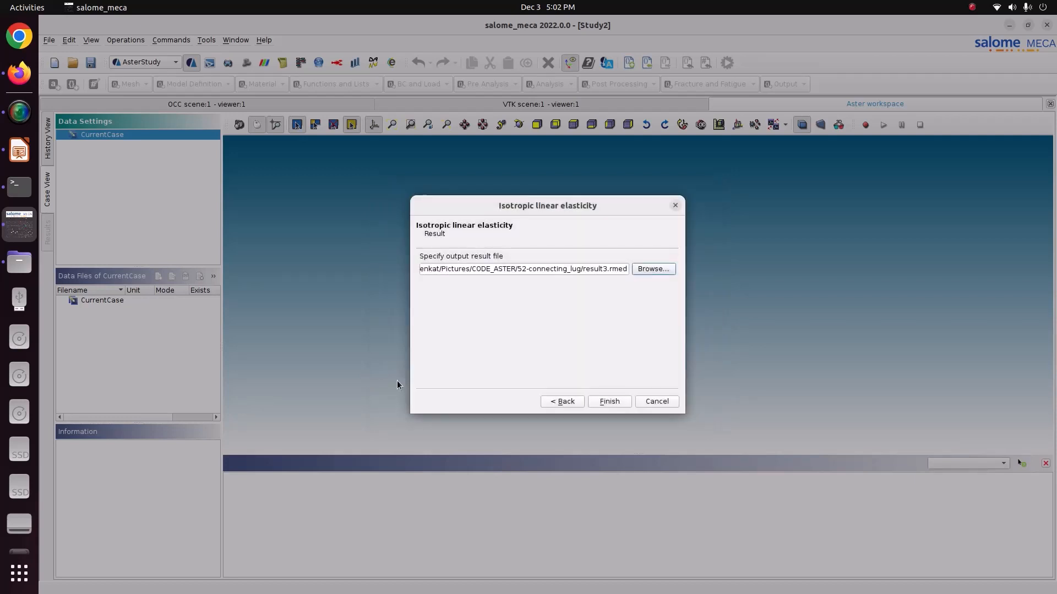
- Look through the 52-connecting_lug folder in Files, open its connecting_lug.pptx in LibreOffice Impress, and return to Salome-Meca
left_click(21, 263)
left_click(104, 201)
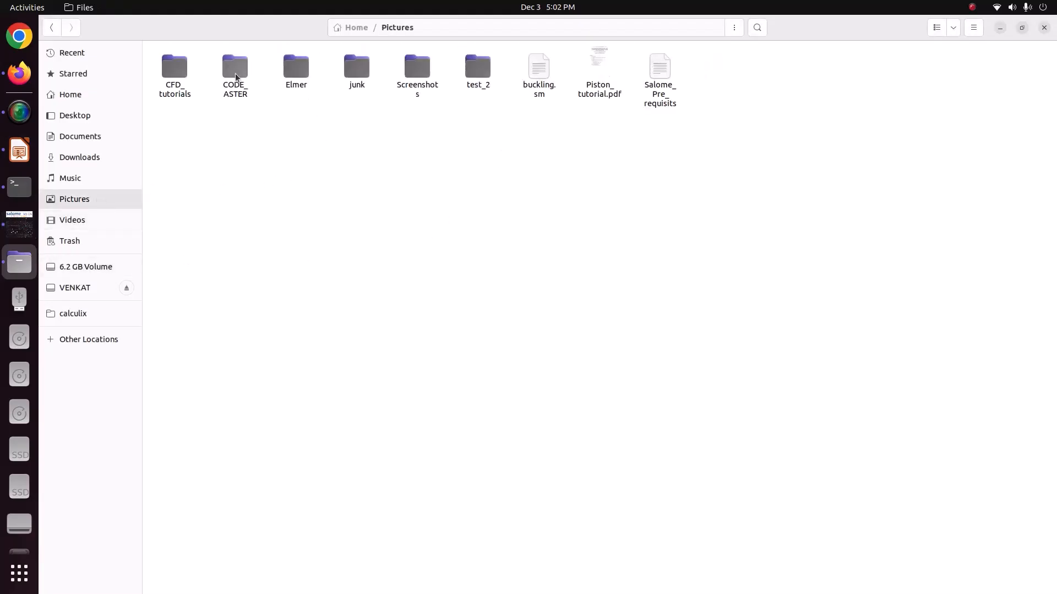
double_click(231, 64)
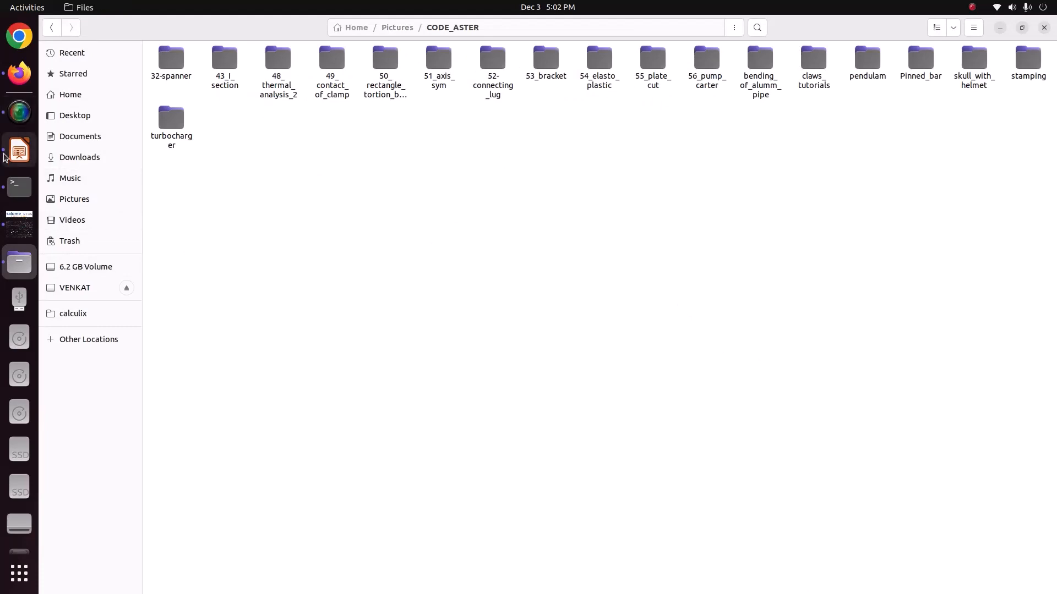
left_click(20, 150)
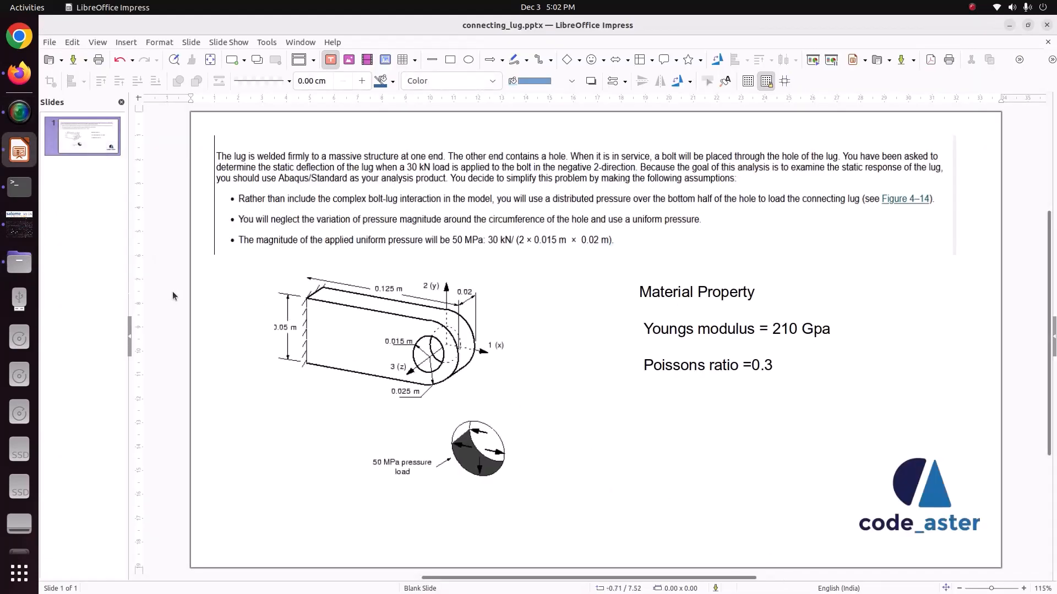
left_click(19, 223)
left_click(19, 263)
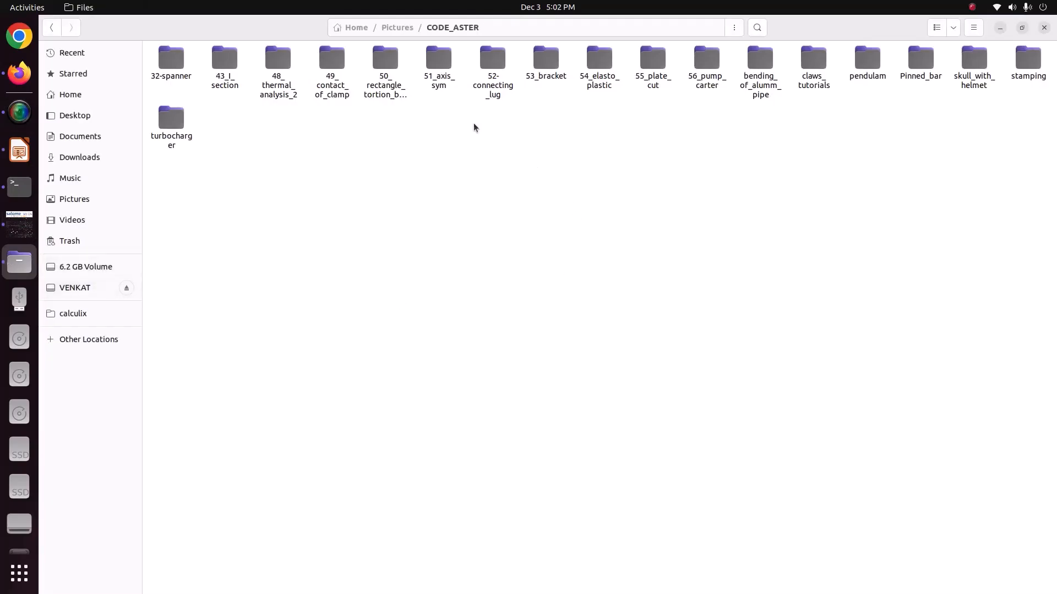
double_click(499, 83)
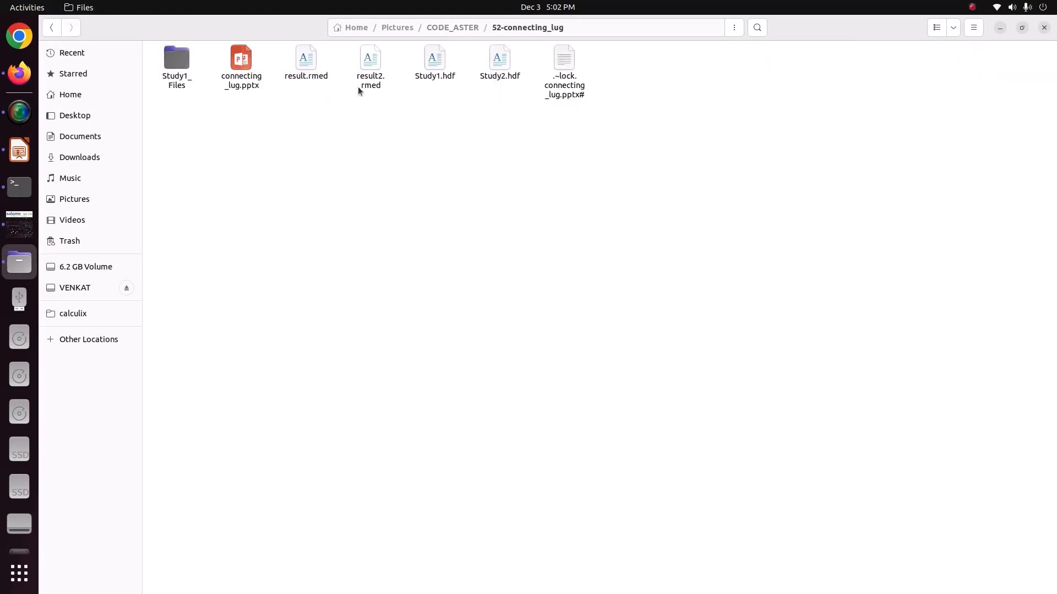
left_click(247, 76)
double_click(248, 76)
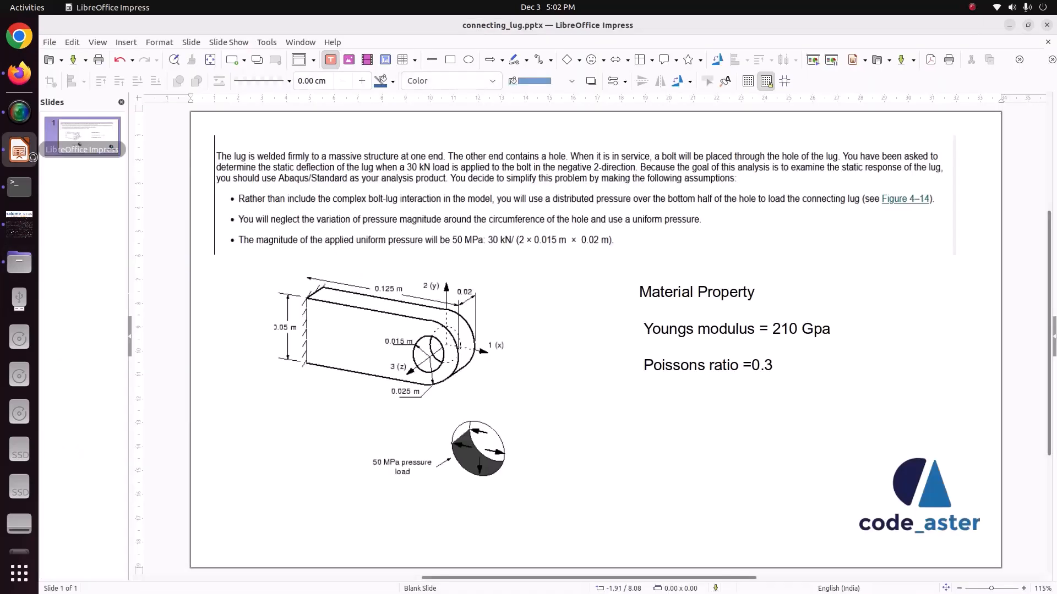
left_click(21, 229)
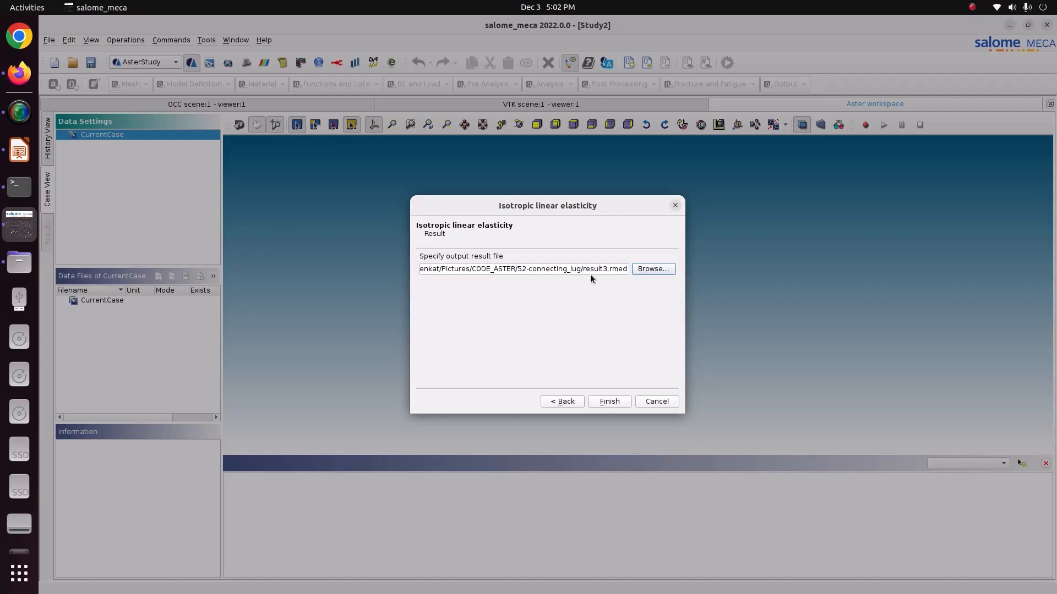
- Finish the assistant to generate the stage, and add a CALC_CHAMP post-processing command that reuses the input object
left_click(609, 401)
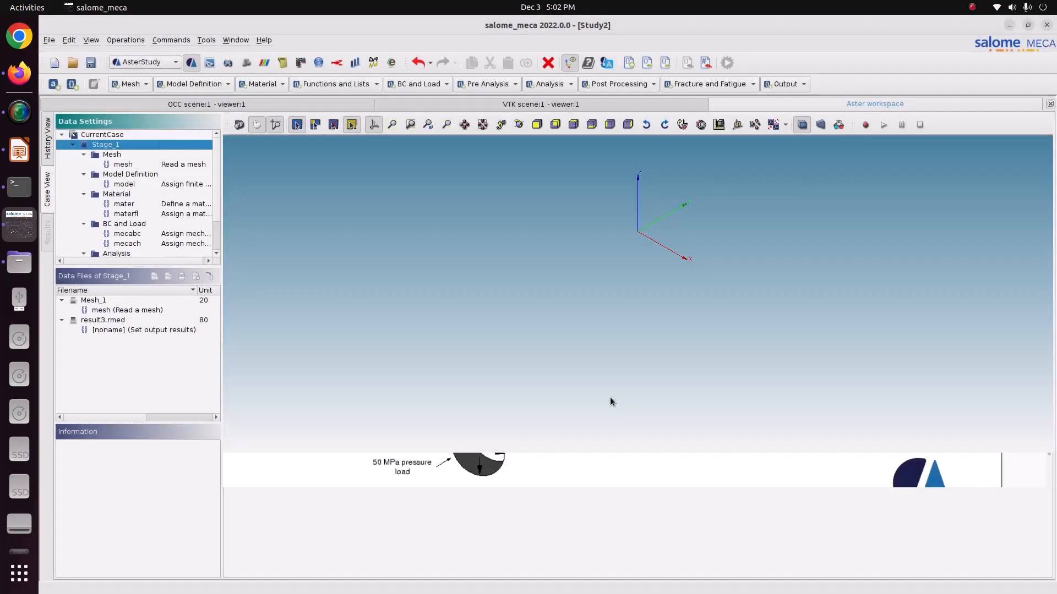
scroll(151, 197, "down", 2)
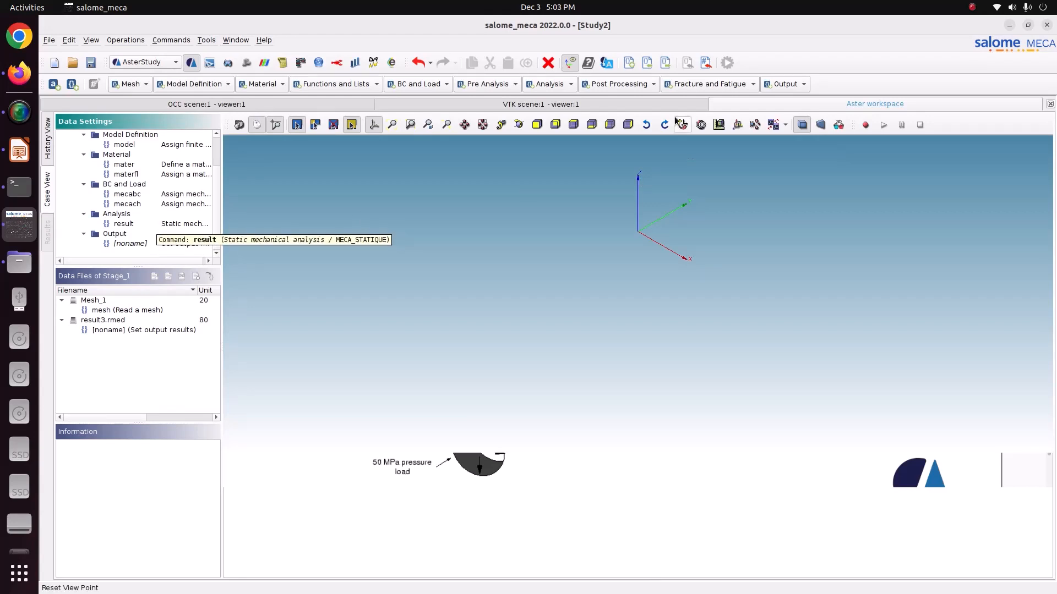
left_click(610, 84)
left_click(605, 94)
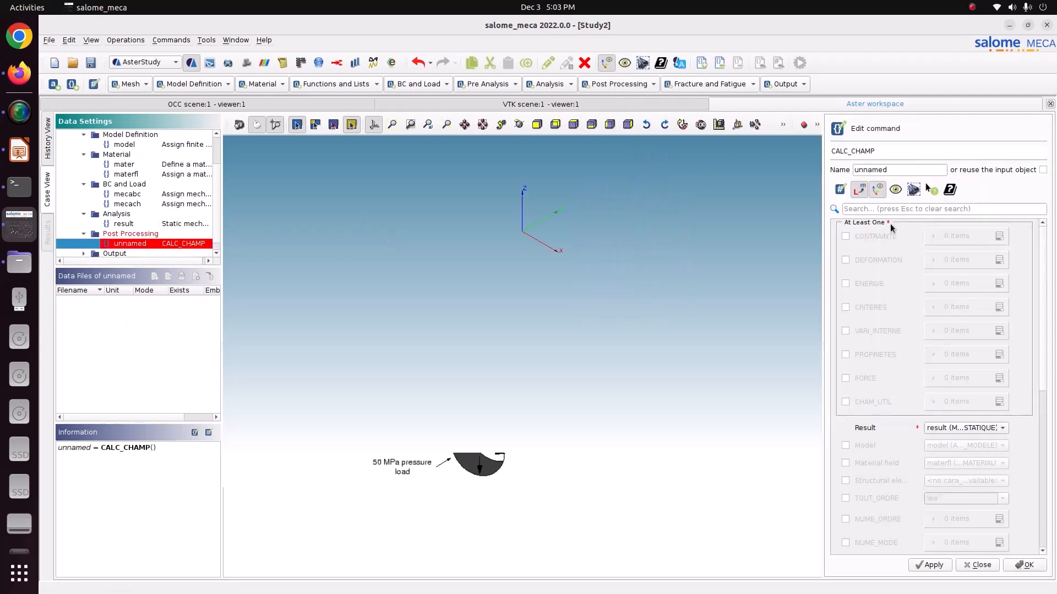
left_click(1041, 170)
- Enable CONTRAINTE and CRITERES in CALC_CHAMP, and add SIGM_ELNO and SIGM_NOEU as the CONTRAINTE items
left_click(884, 238)
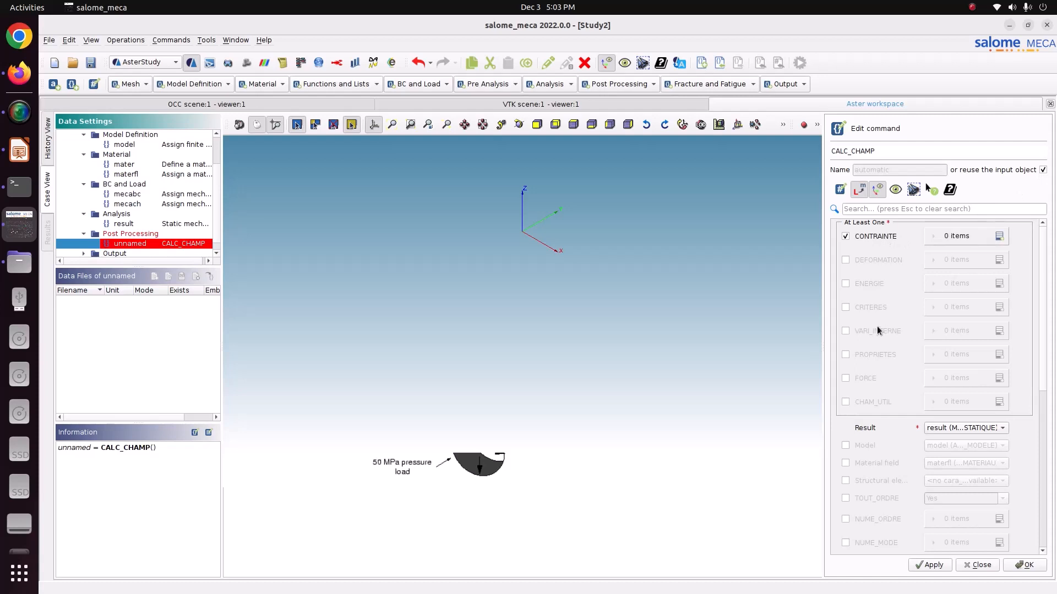
left_click(867, 307)
left_click(999, 236)
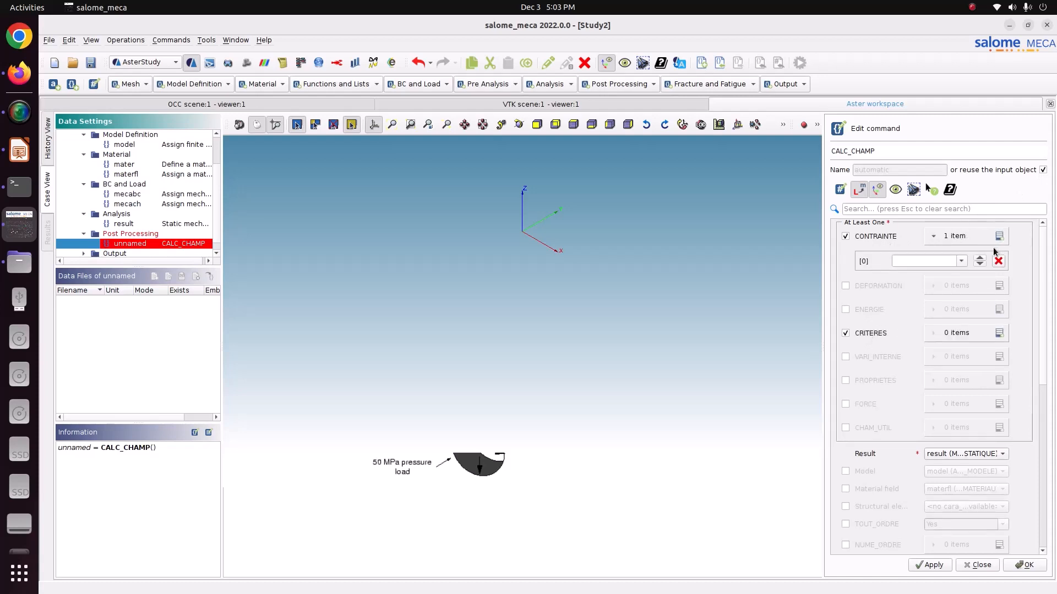
left_click(962, 261)
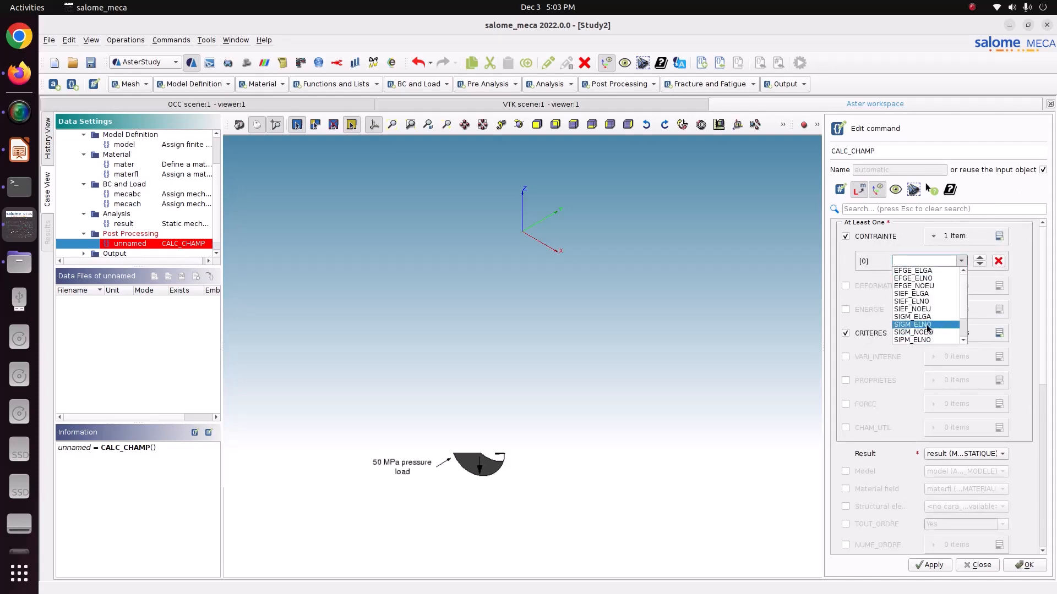
left_click(928, 325)
left_click(999, 236)
left_click(961, 279)
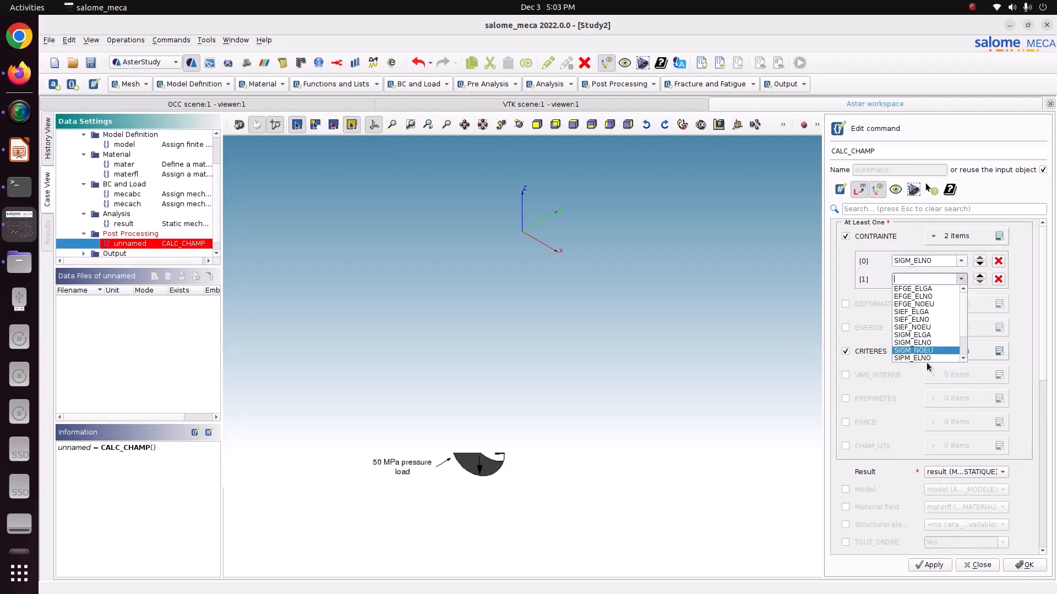
left_click(928, 350)
- Add SIEQ_ELNO and SIEQ_NOEU as the two CRITERES items of the CALC_CHAMP command
left_click(999, 351)
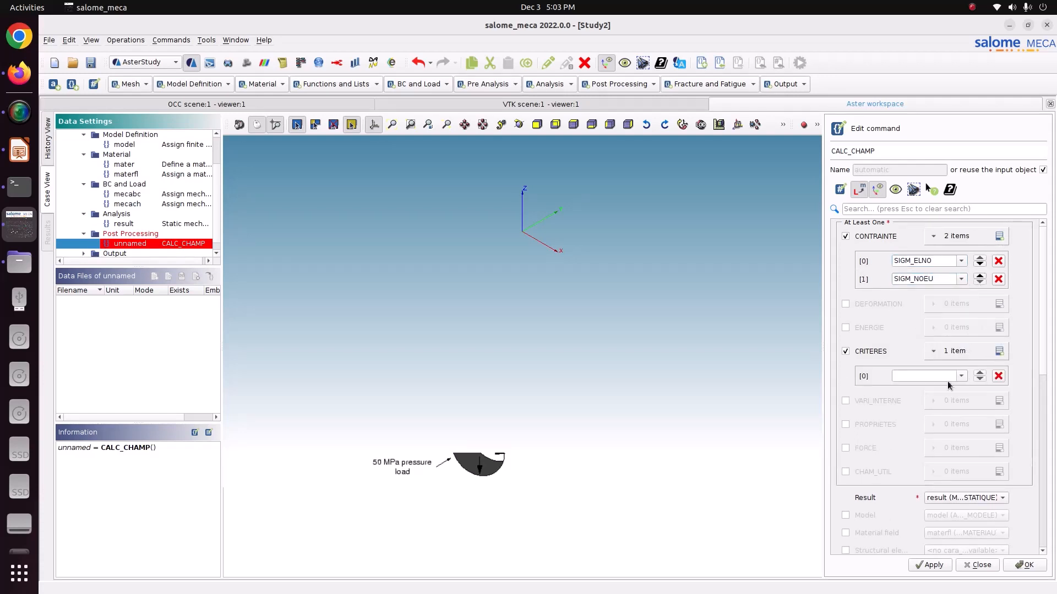
left_click(961, 377)
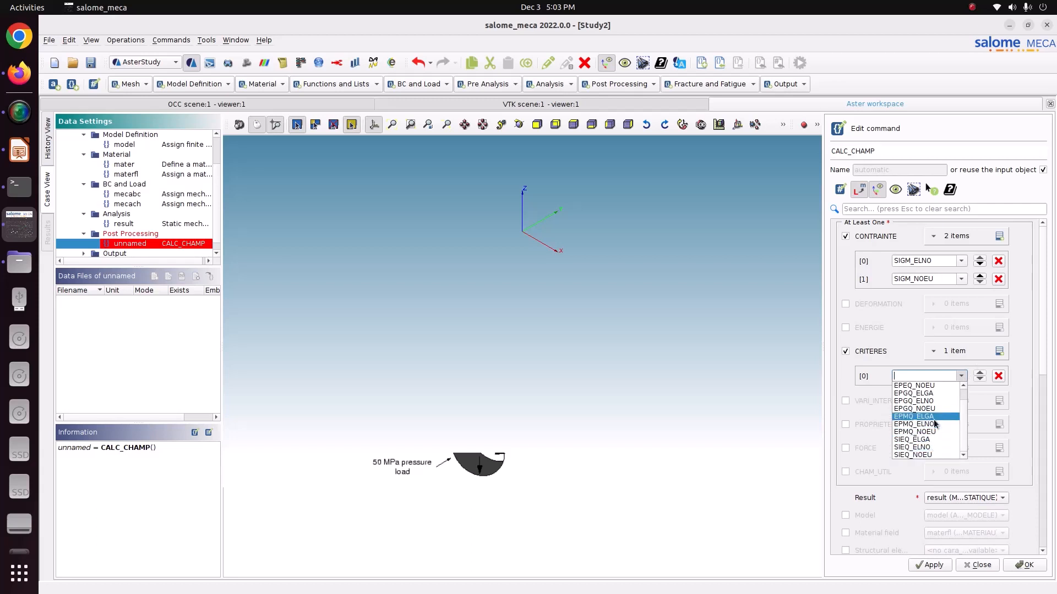
left_click(928, 448)
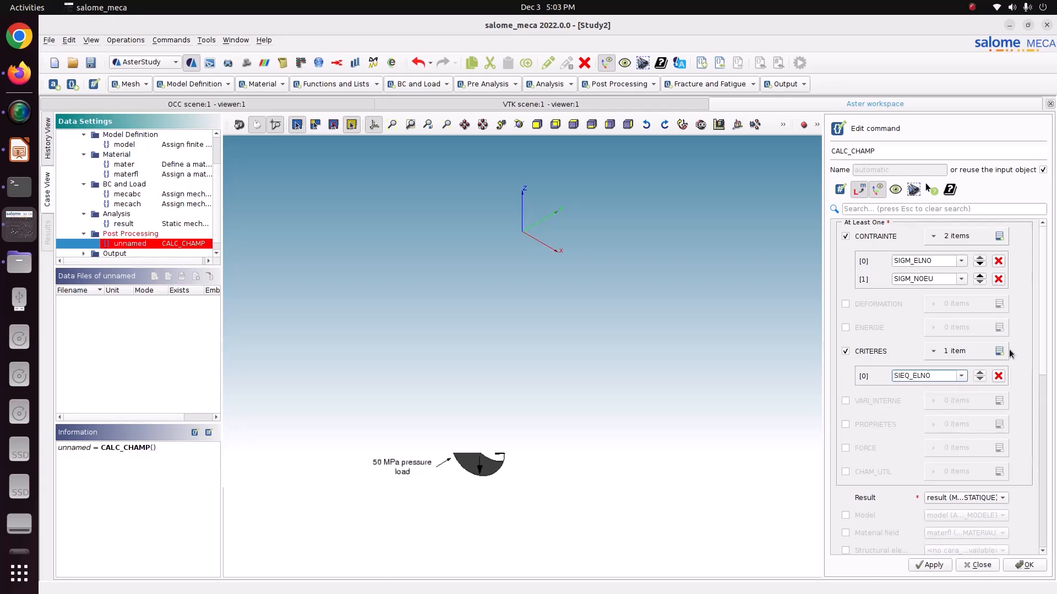
left_click(999, 351)
left_click(961, 395)
scroll(922, 474, "down", 1)
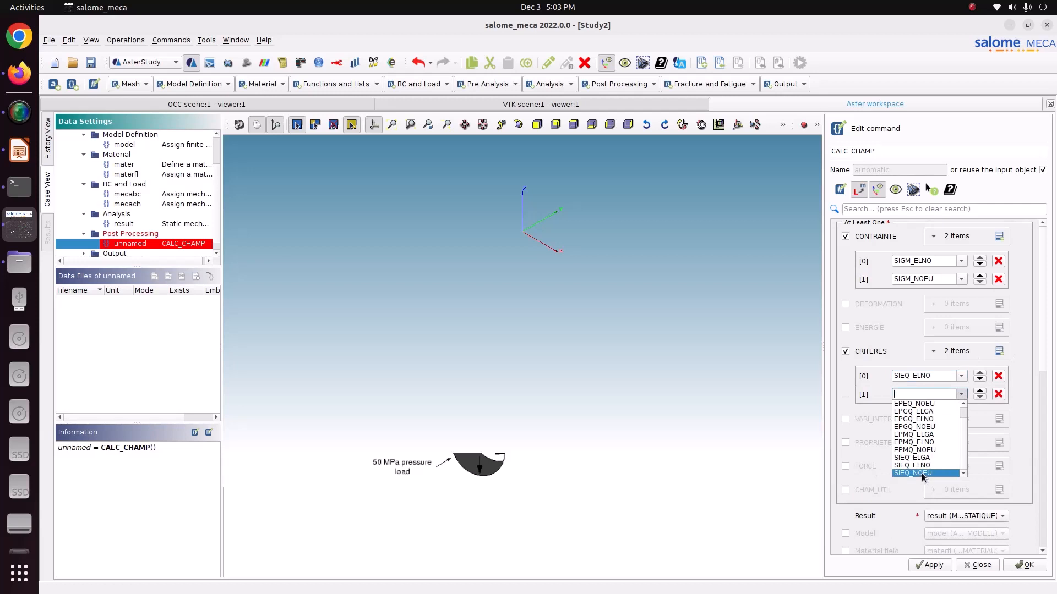
left_click(922, 474)
- Enable the Model (model) and Material field (materfl) options in CALC_CHAMP, then apply and close the command
left_click(886, 532)
left_click(870, 547)
scroll(909, 520, "down", 1)
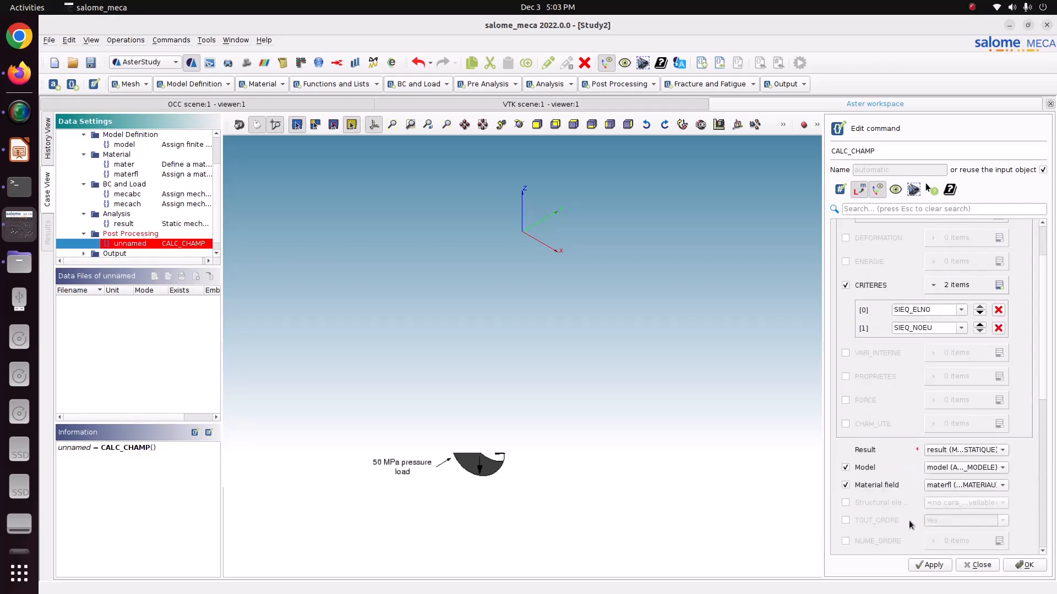
scroll(909, 520, "down", 2)
left_click(937, 566)
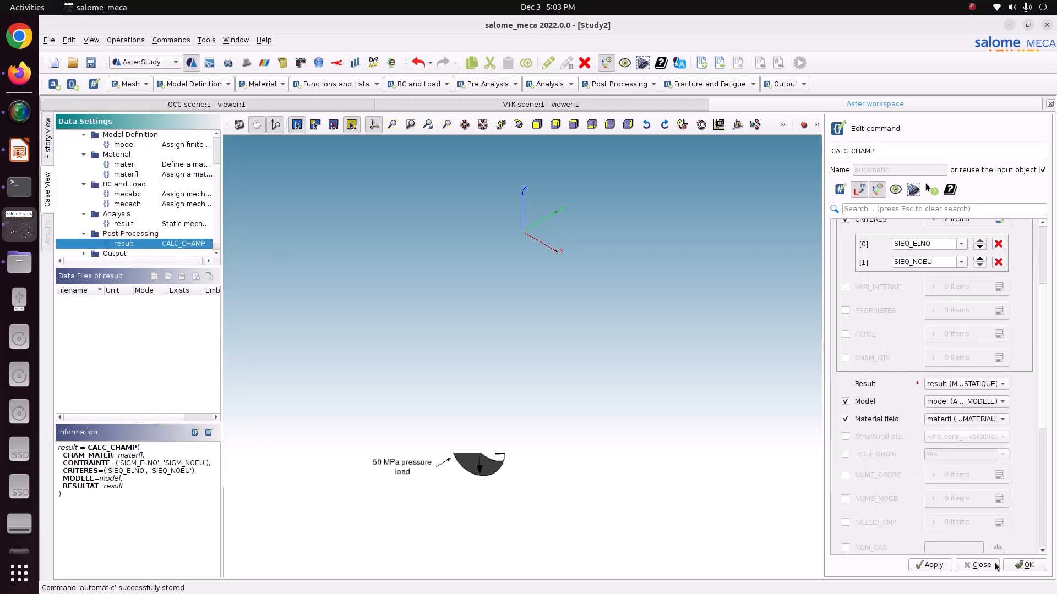
left_click(1018, 567)
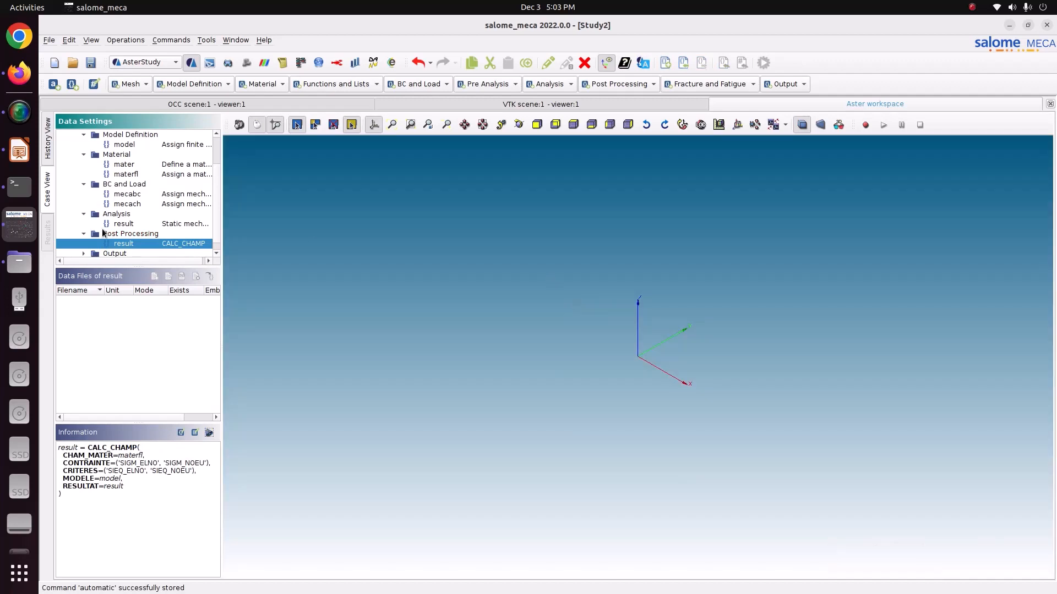
- Edit the output command's result entry to use the CALC_CHAMP result, include the mesh, and set TOUT_CHAM to Yes
left_click(80, 254)
double_click(130, 244)
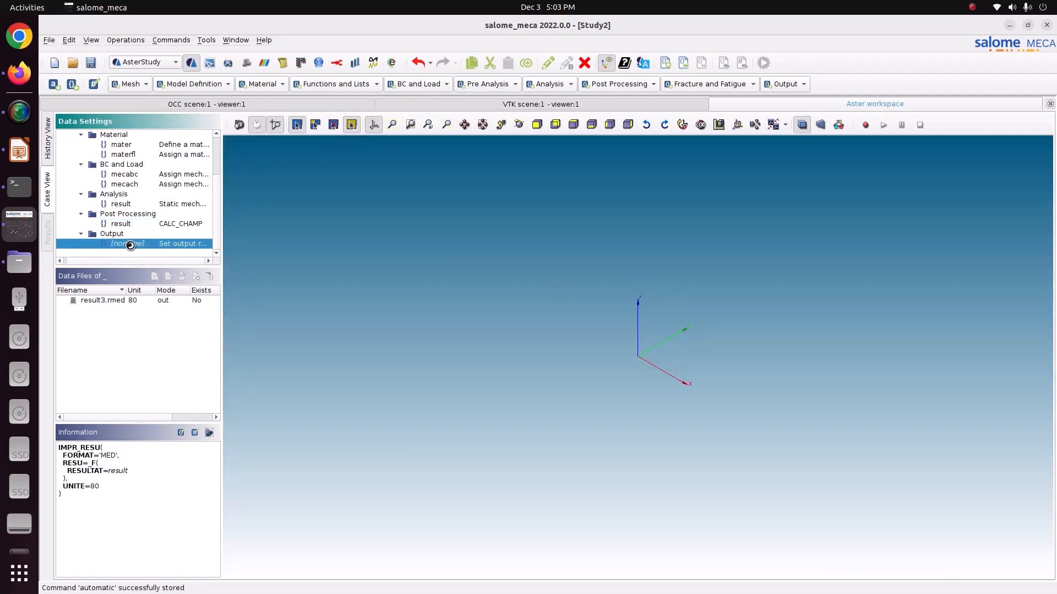
left_click(902, 249)
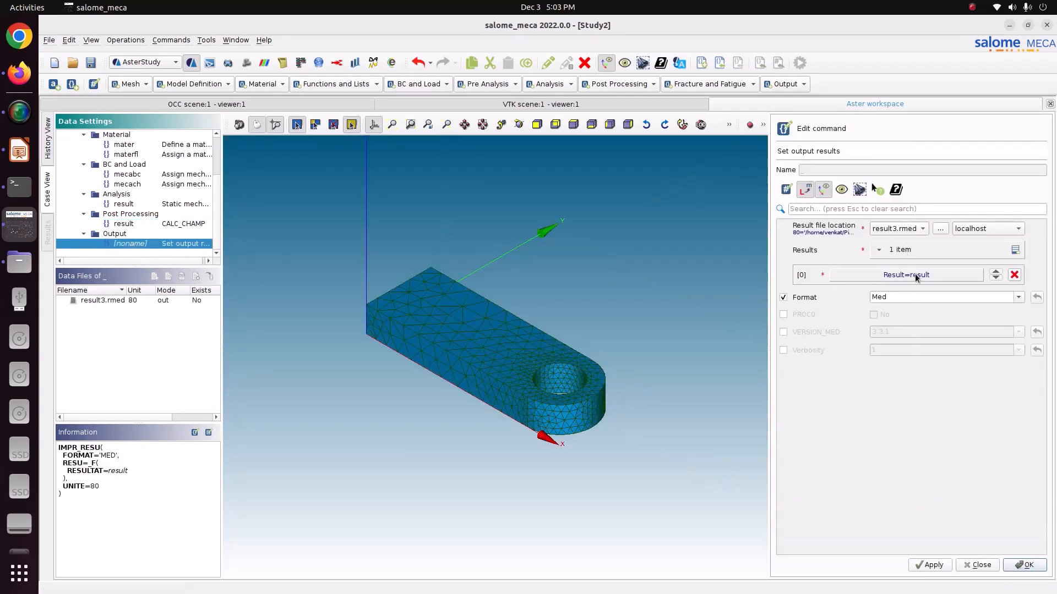
left_click(915, 274)
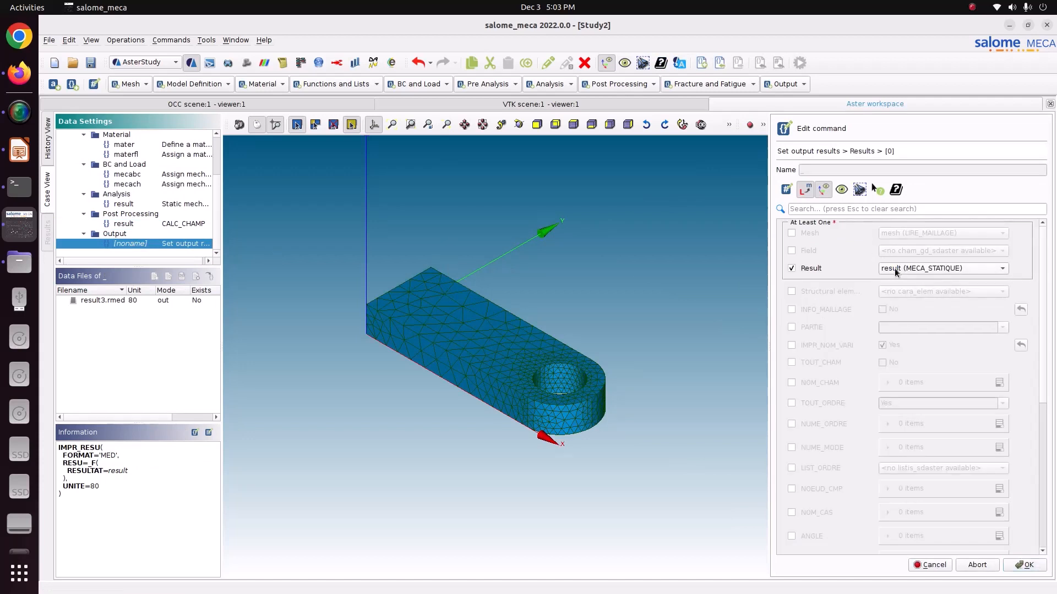
left_click(894, 268)
left_click(898, 282)
left_click(811, 232)
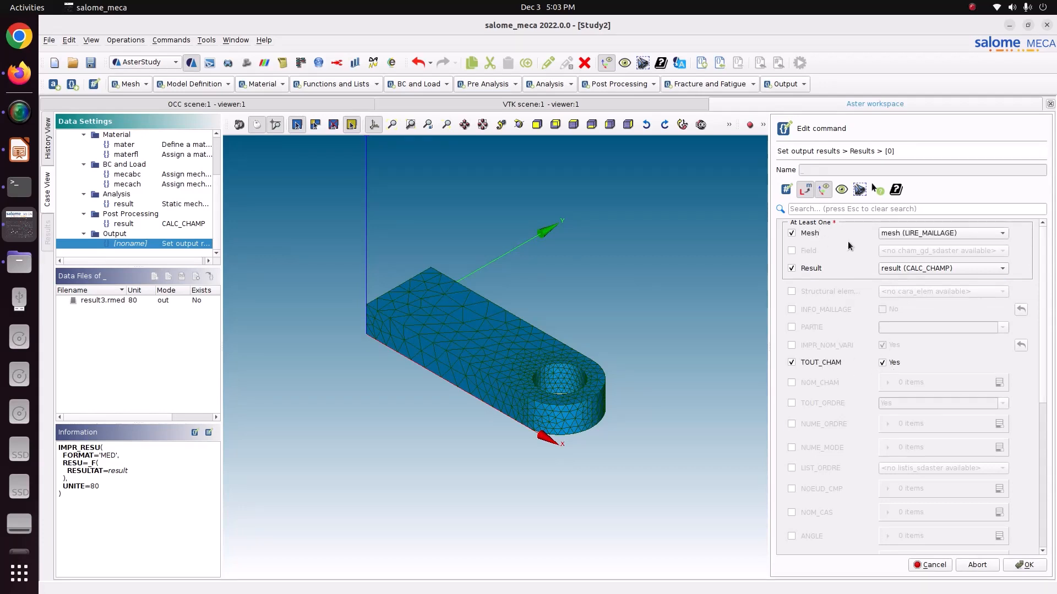
left_click(1025, 565)
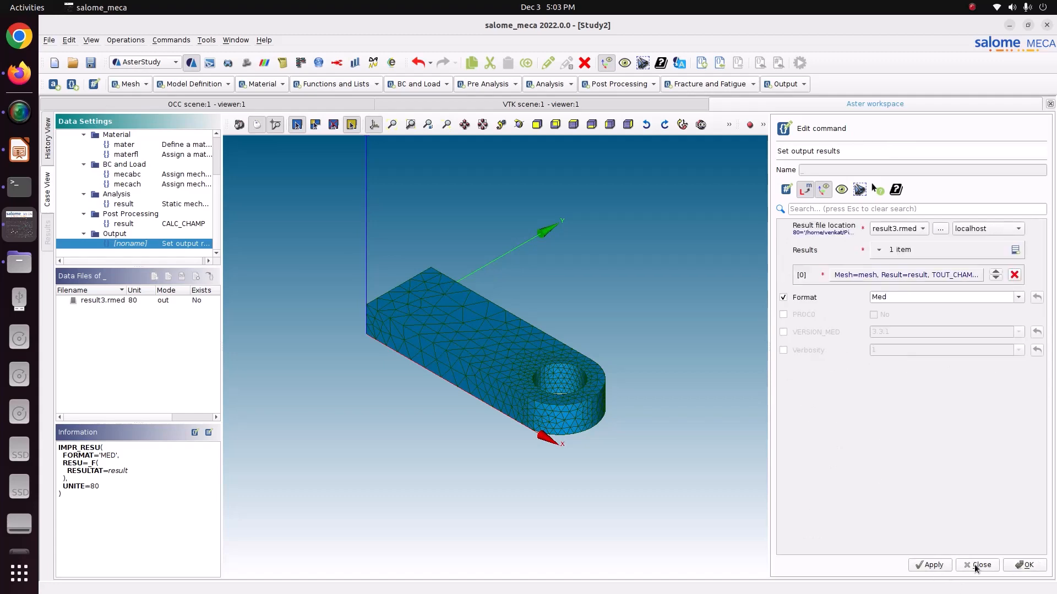
left_click(1011, 572)
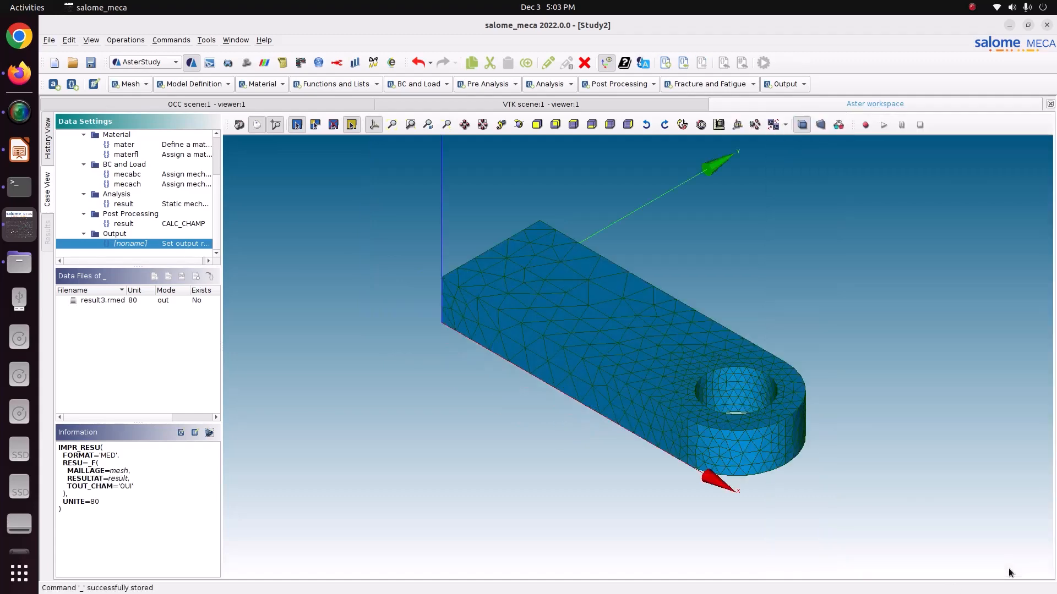
left_click(519, 124)
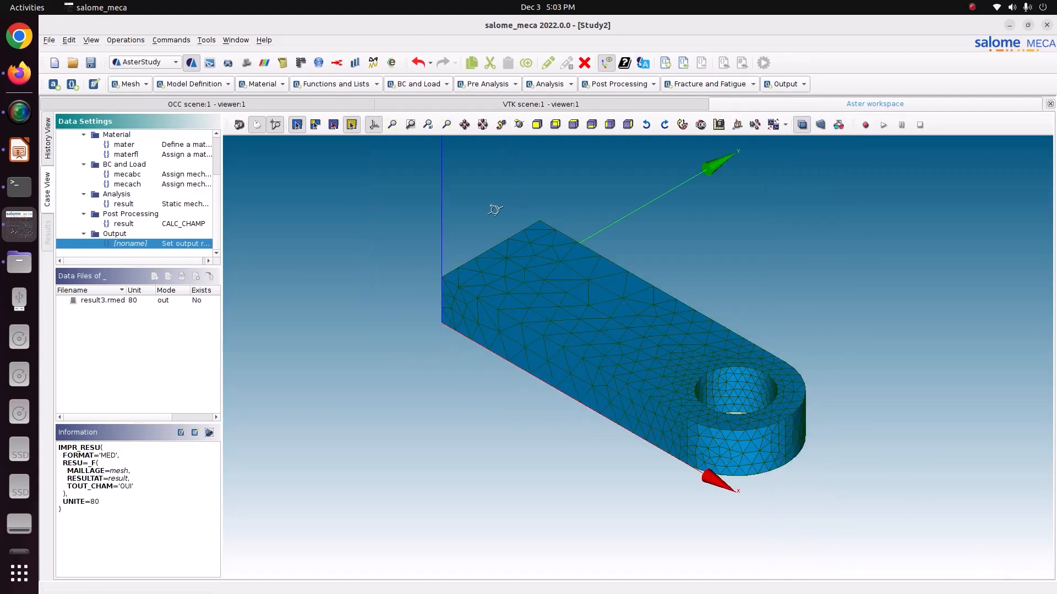
left_click_drag(493, 207, 531, 370)
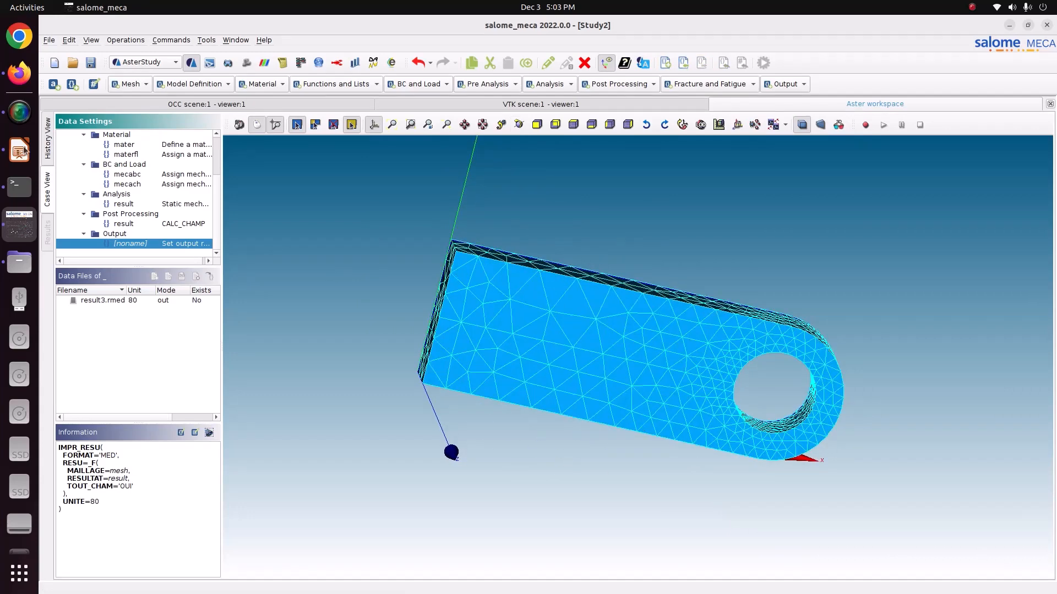
- Mark Stage_1 for execution in the History View and set the auto refresh interval to 5 s
left_click(46, 147)
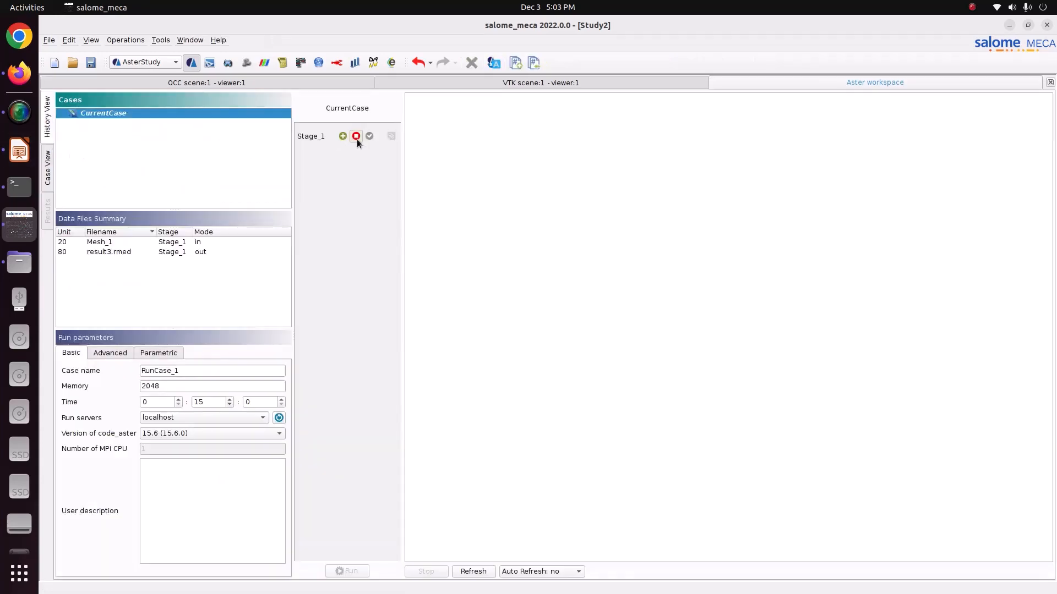
left_click(343, 136)
left_click(540, 571)
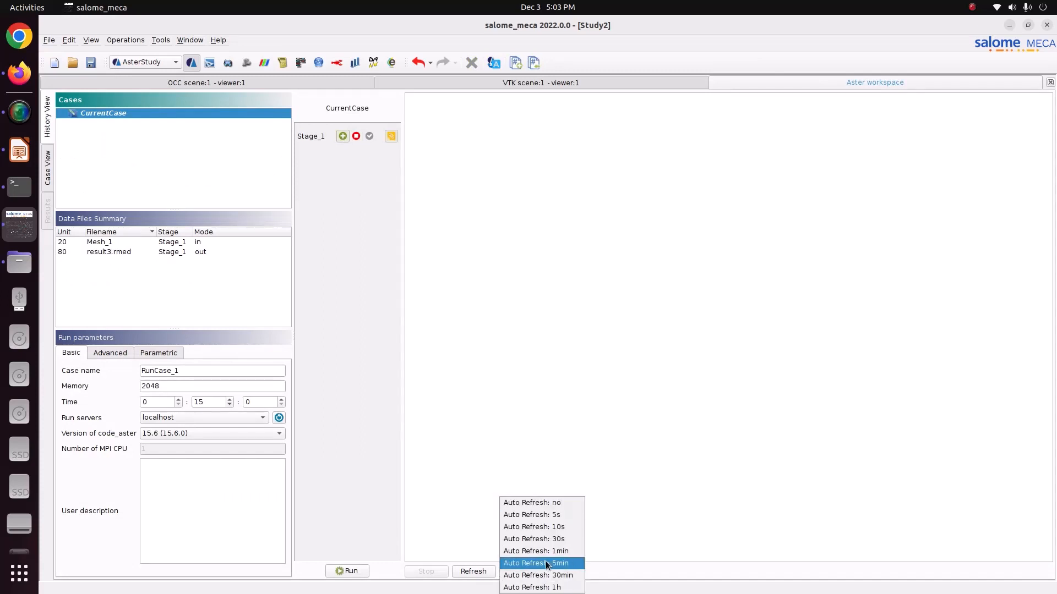
left_click(554, 518)
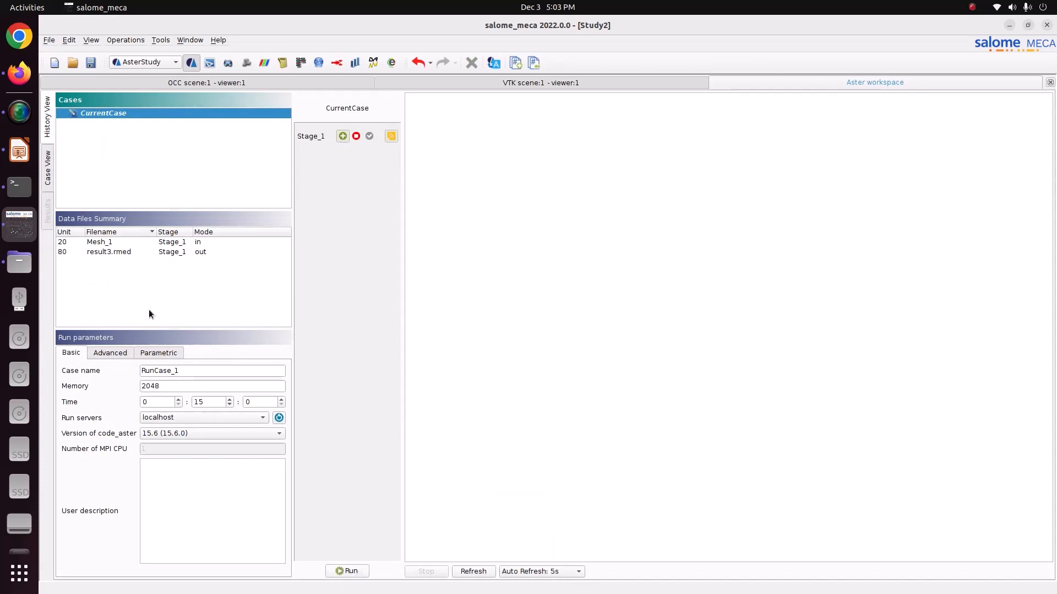
- Save the study, then run the case and read through its output messages
left_click(85, 65)
left_click(347, 571)
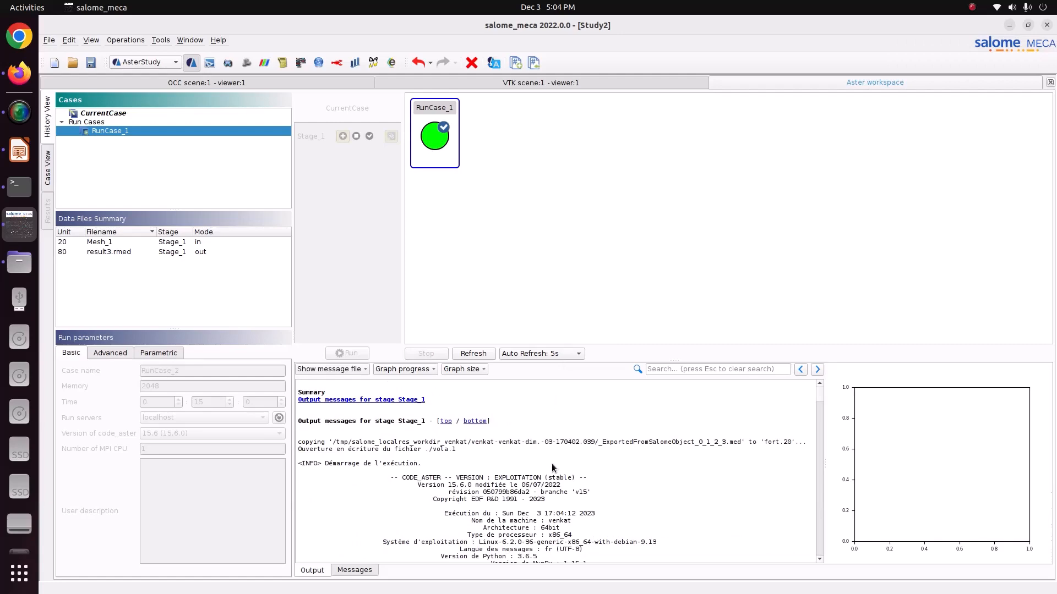
scroll(552, 463, "down", 10)
scroll(551, 466, "down", 12)
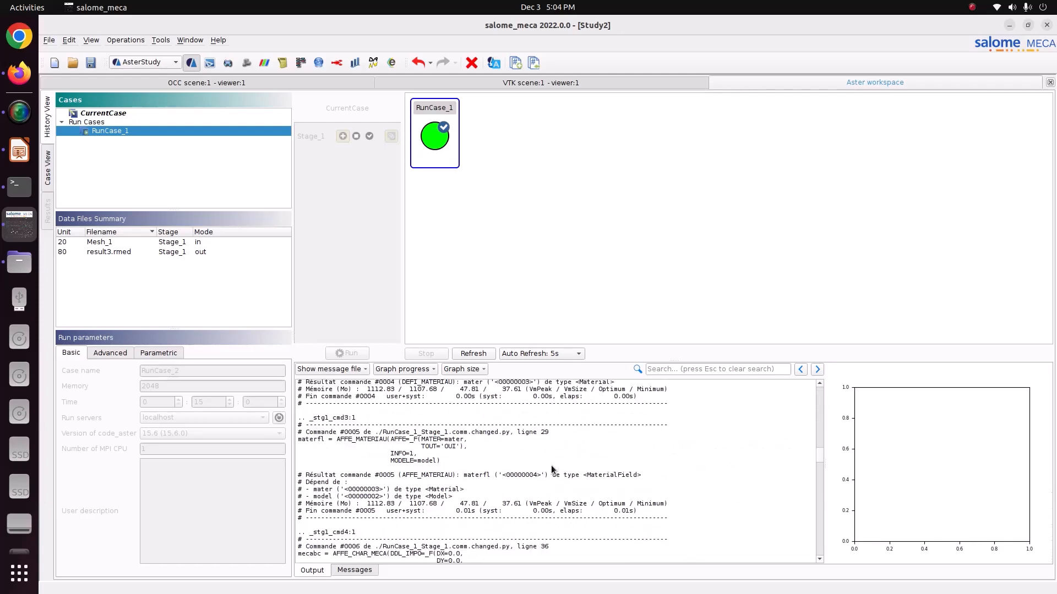
scroll(444, 519, "down", 12)
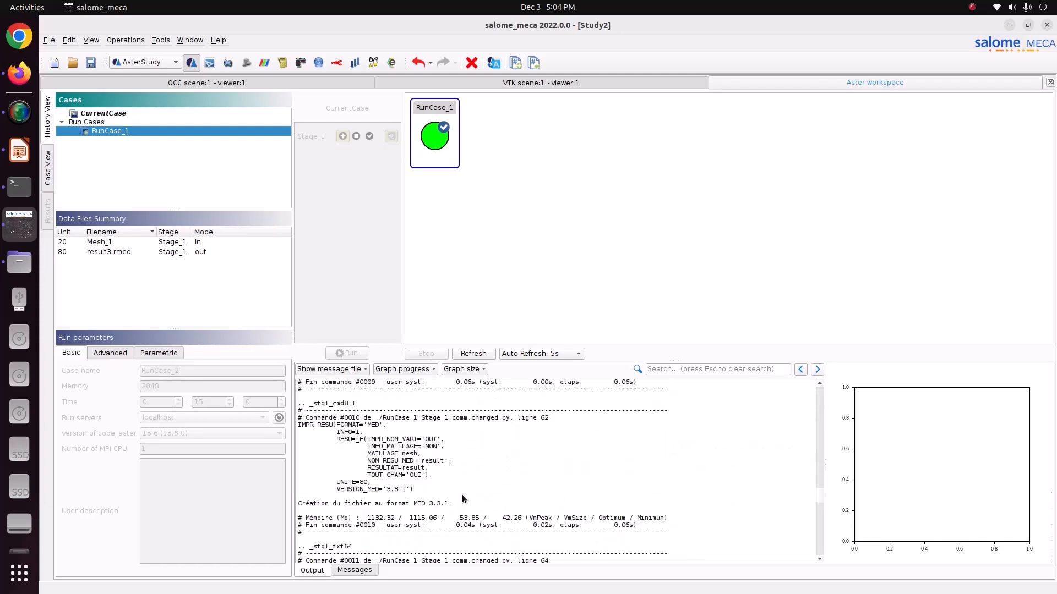
- Save the study again and switch to the ParaVIS module
left_click(91, 62)
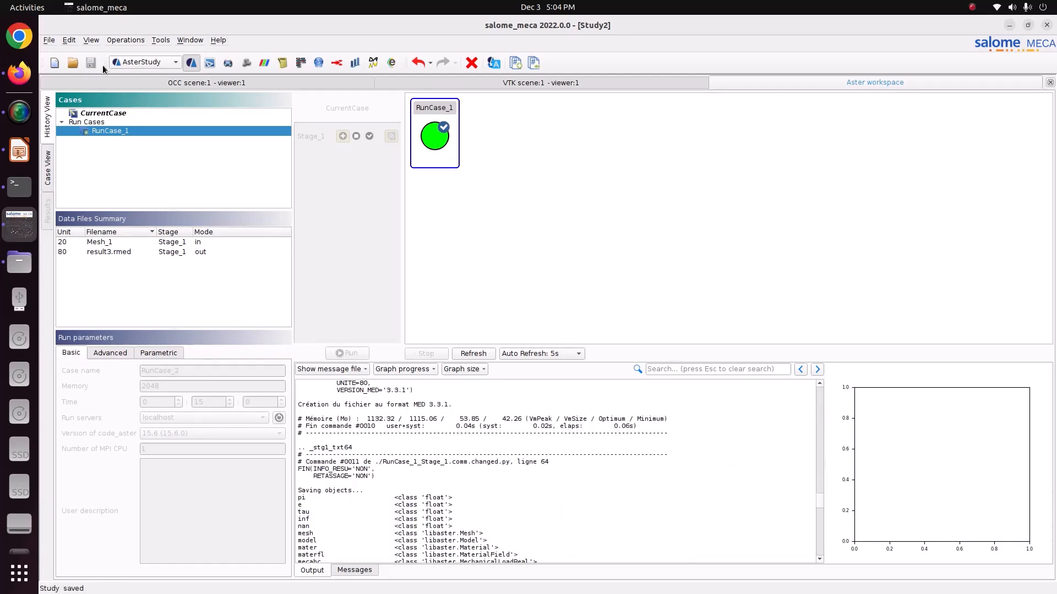
left_click(125, 63)
left_click(151, 112)
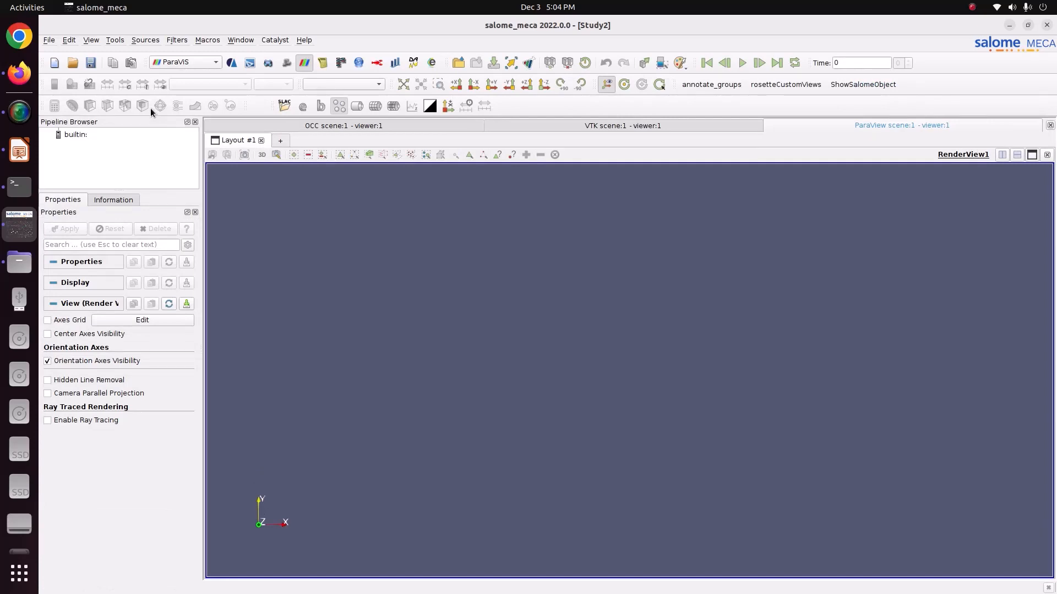
- Open result3.rmed from the Pictures/CODE_ASTER/52-connecting_lug folder and load its fields into the render view
right_click(82, 138)
left_click(99, 142)
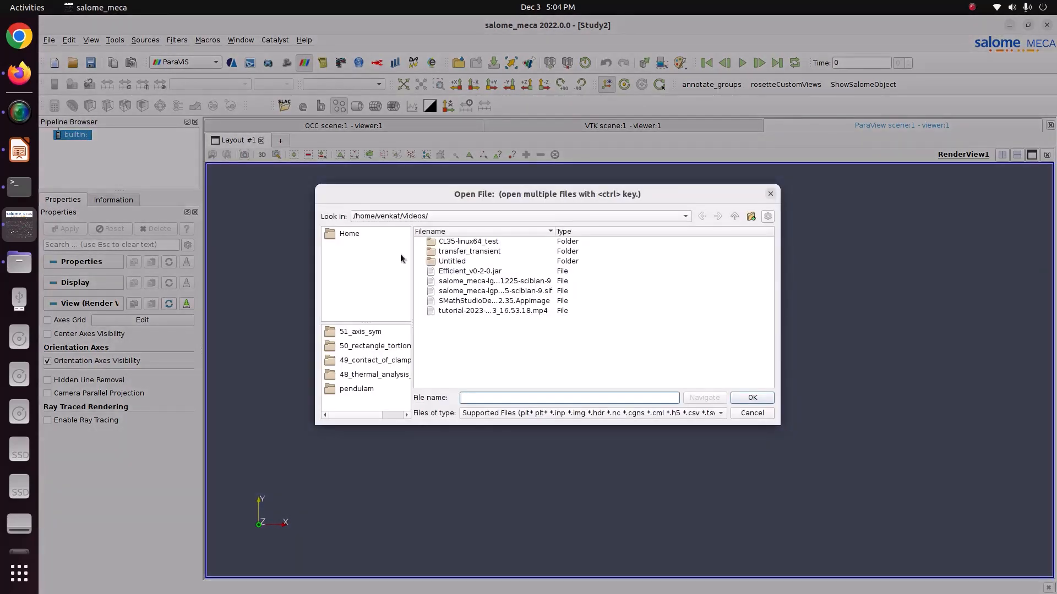
double_click(454, 341)
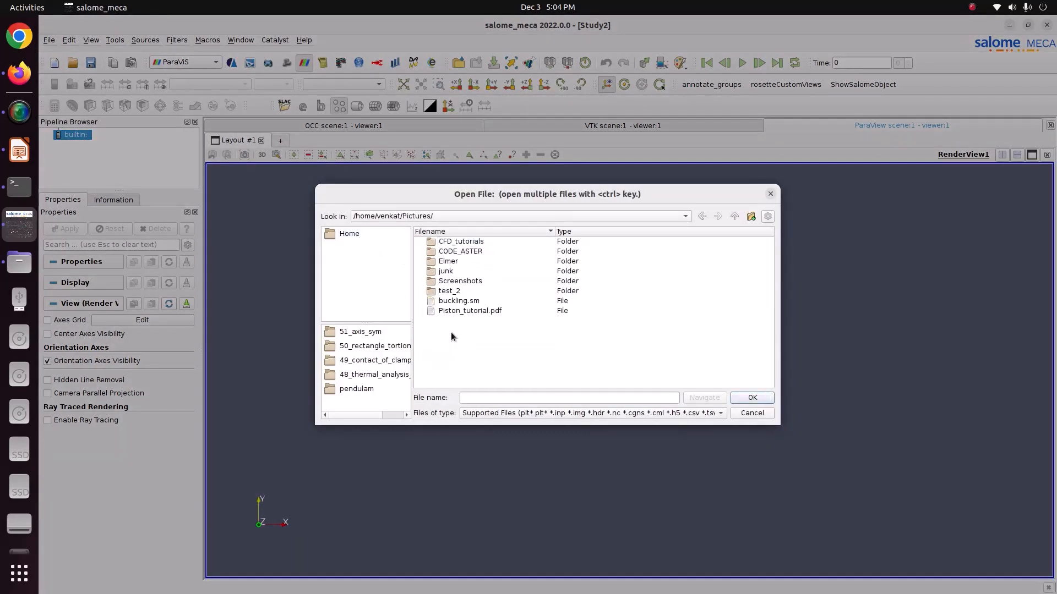
double_click(474, 252)
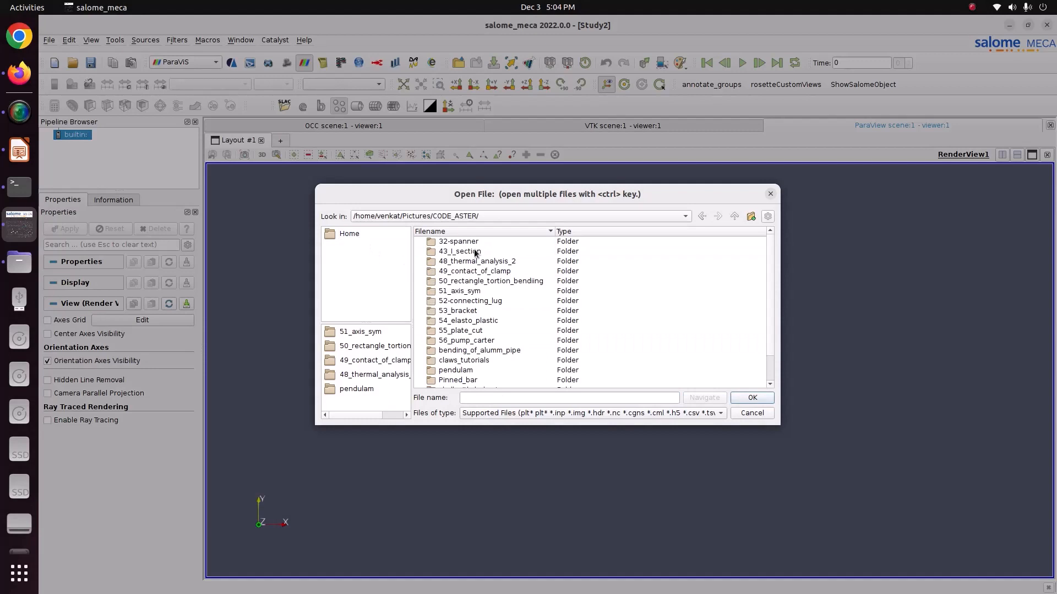
double_click(475, 301)
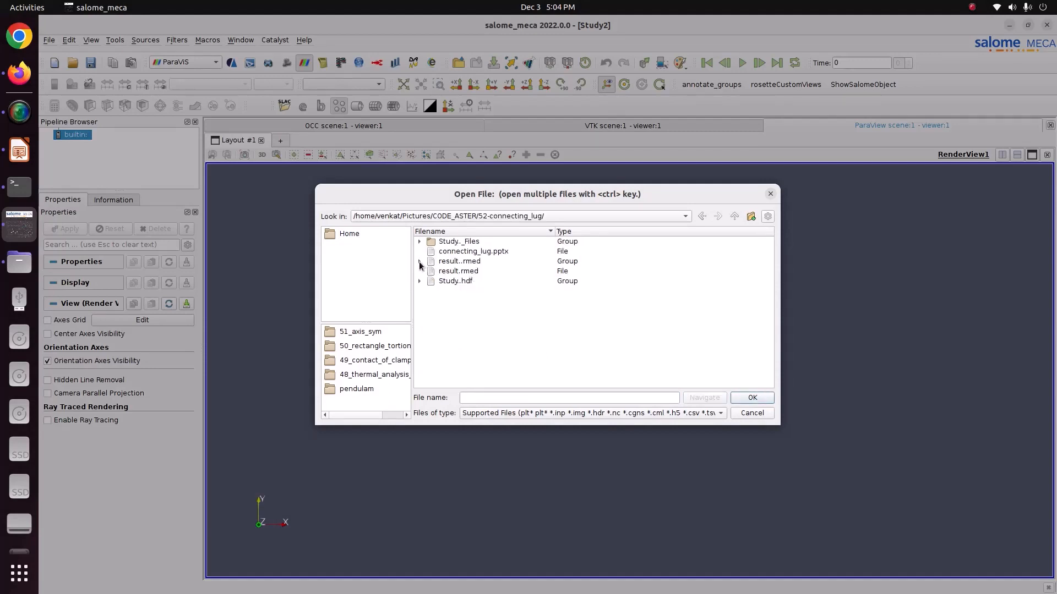
left_click(419, 260)
left_click(452, 282)
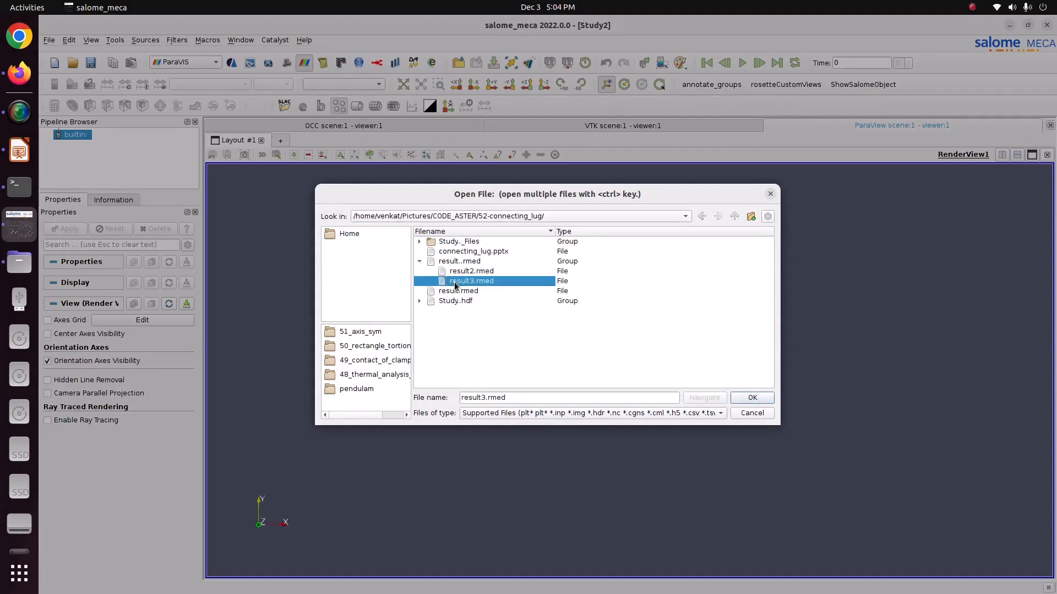
left_click(741, 396)
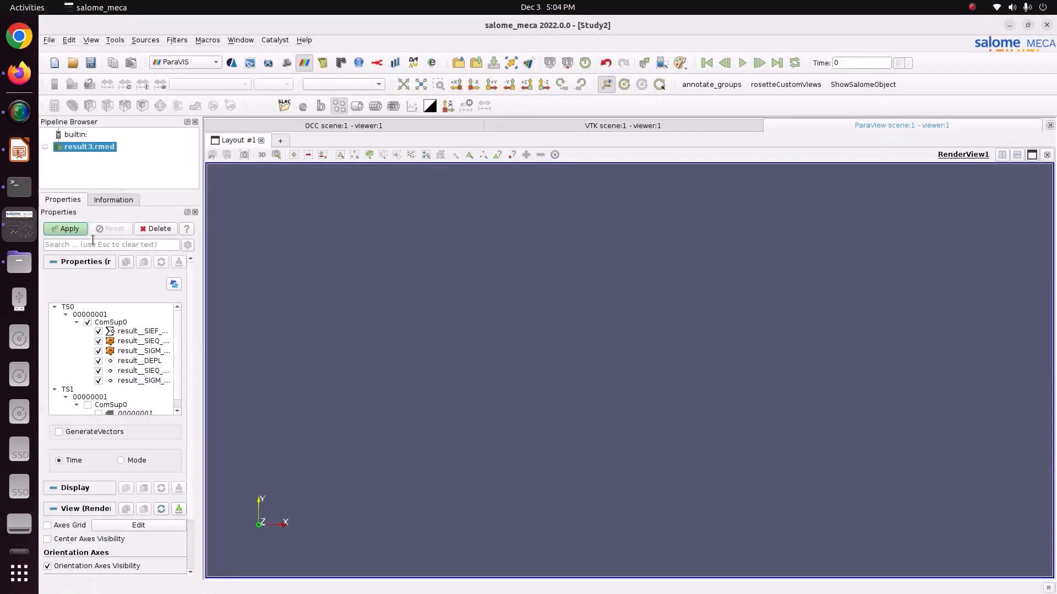
left_click(66, 229)
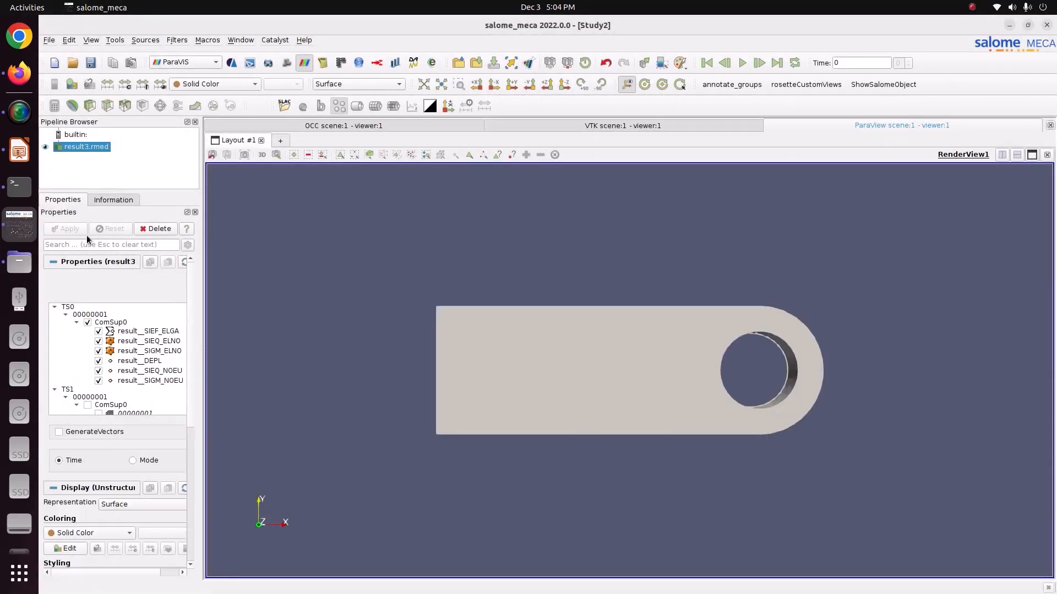
- Display the lug as Surface With Edges and inspect its mesh from an angle
left_click(242, 85)
left_click(363, 83)
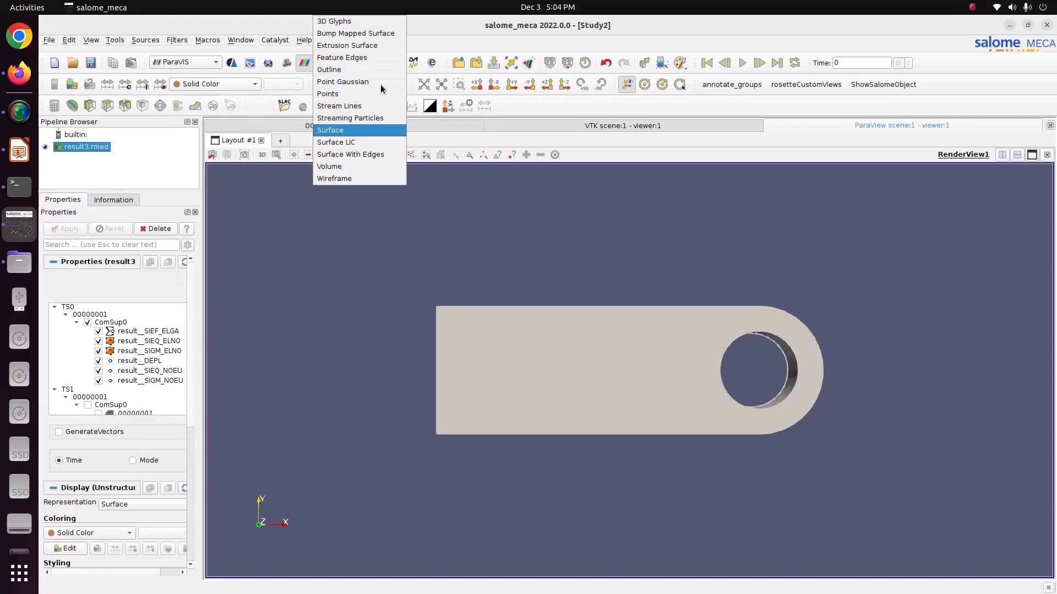
left_click(366, 154)
left_click_drag(585, 337, 554, 352)
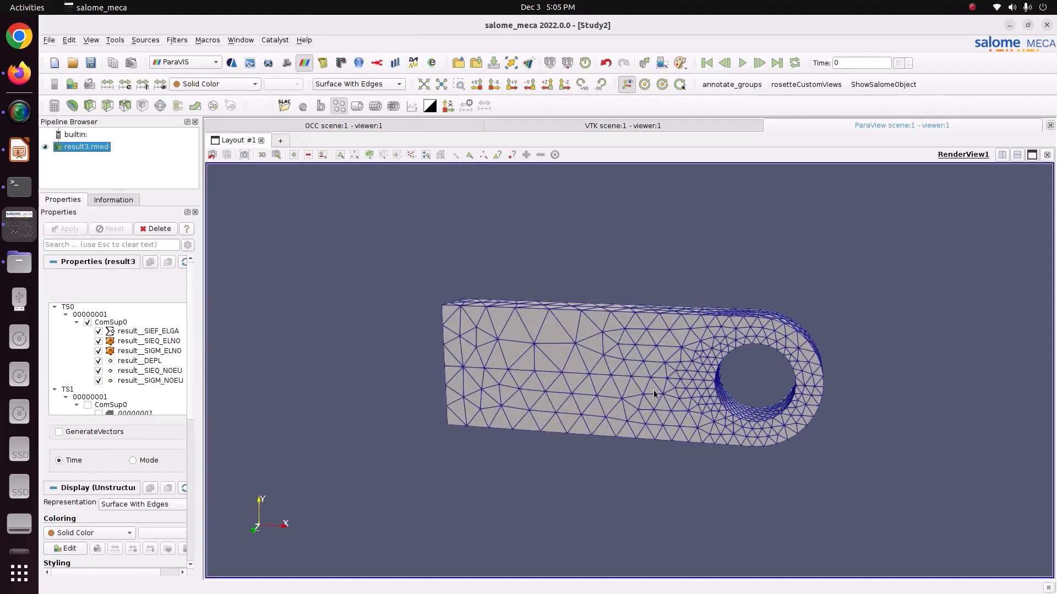
scroll(633, 388, "up", 5)
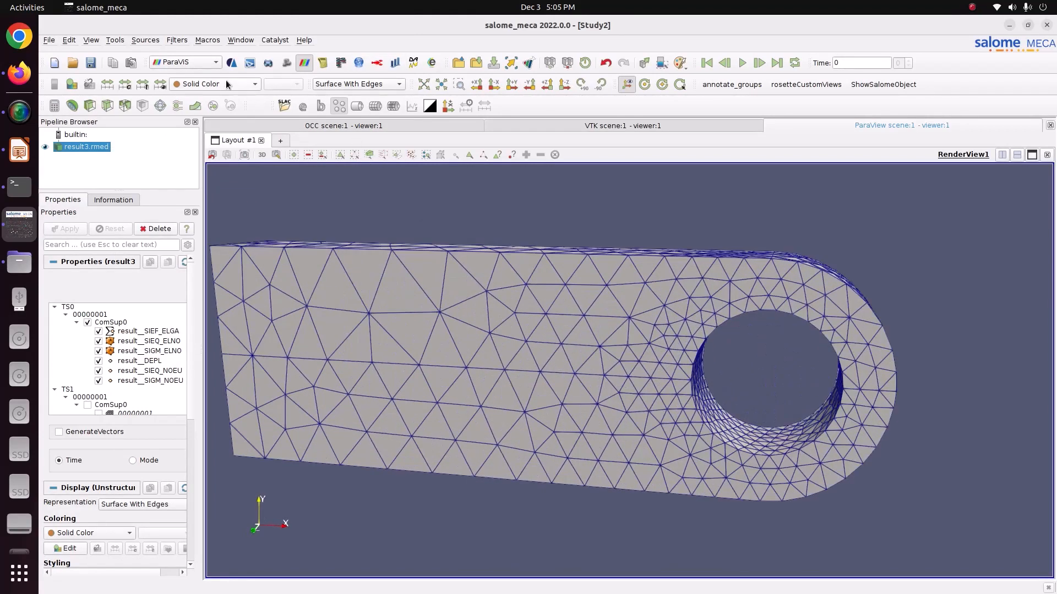
- Color the lug by the result__DEPL magnitude and display it as a plain Surface
left_click(226, 83)
left_click(226, 97)
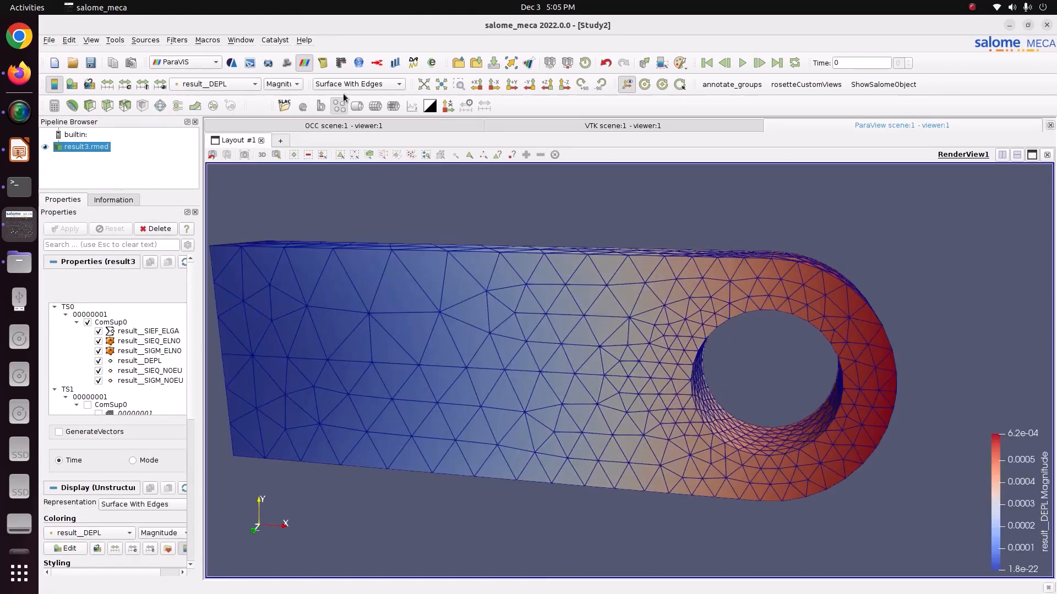
left_click(346, 84)
left_click(352, 130)
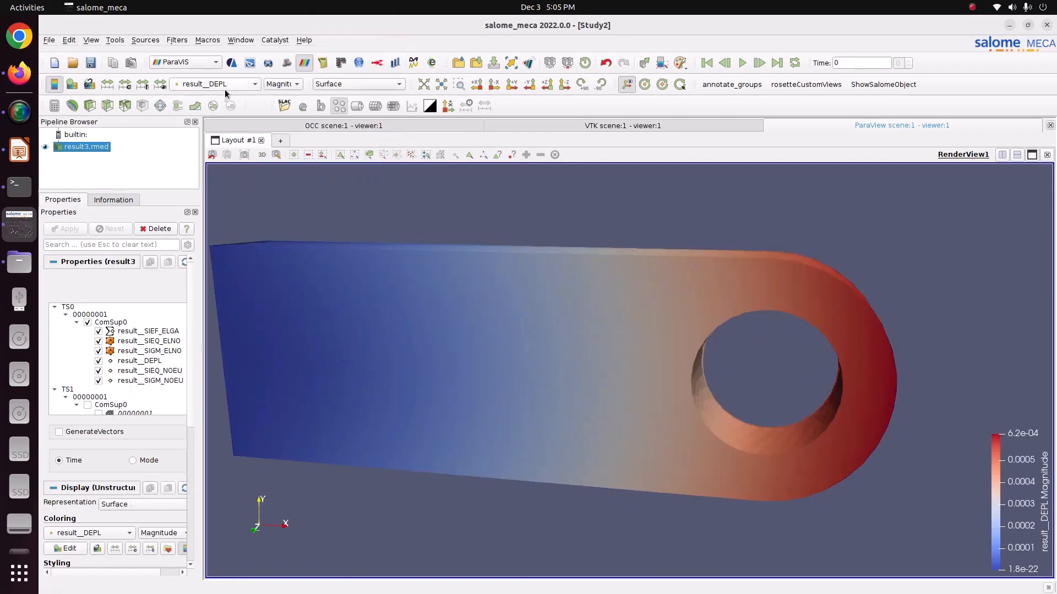
- Enable vector generation for result3.rmed and apply a Warp By Vector filter using result__DEPL
left_click(272, 87)
left_click(532, 211)
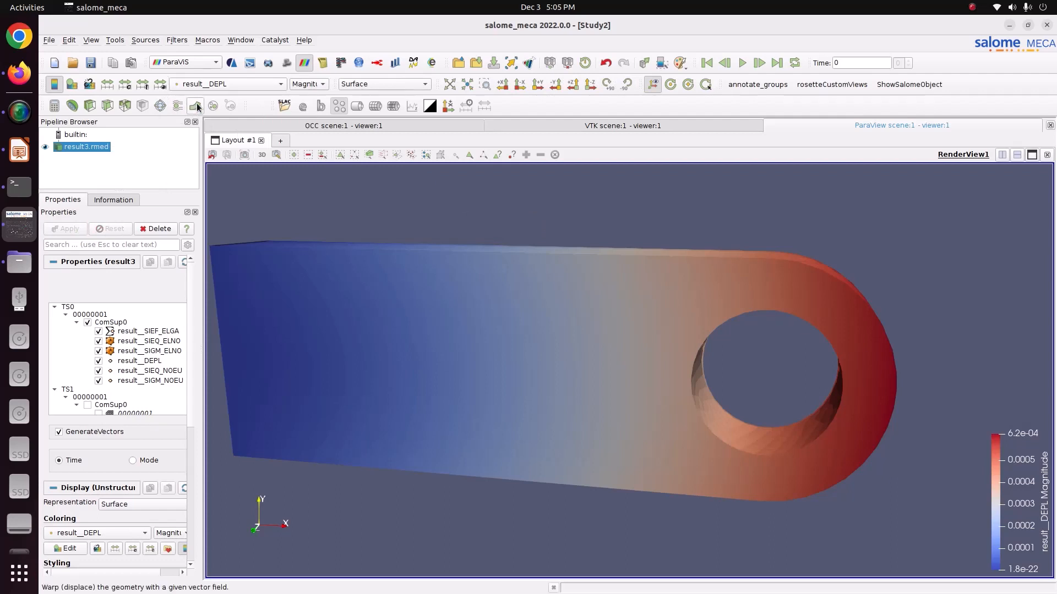
left_click(195, 105)
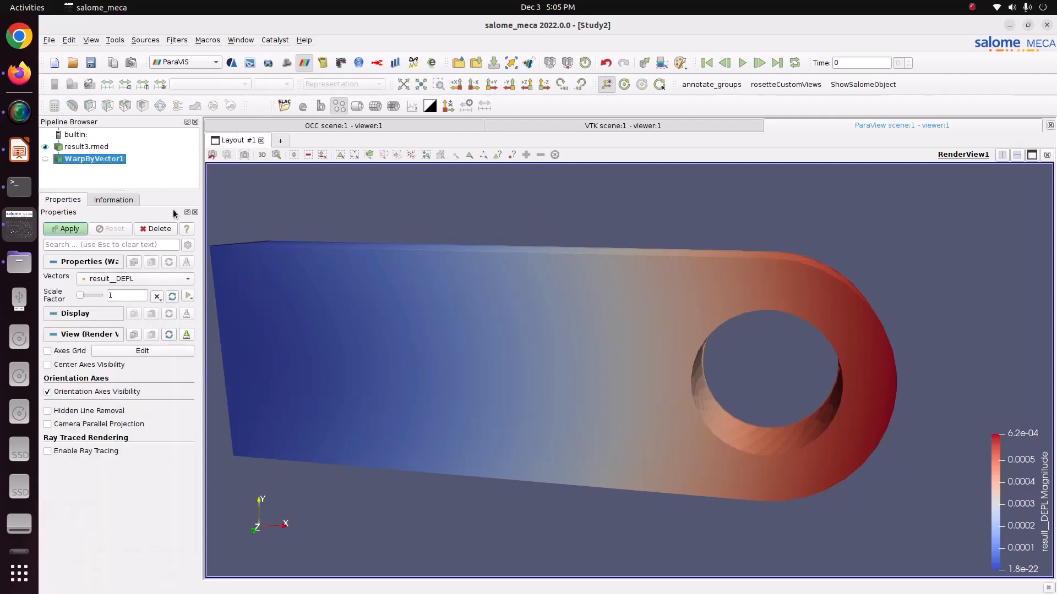
left_click(76, 232)
- Raise the warp scale factor to about 22.2 and apply it to exaggerate the lug's deformation
left_click_drag(88, 293, 95, 293)
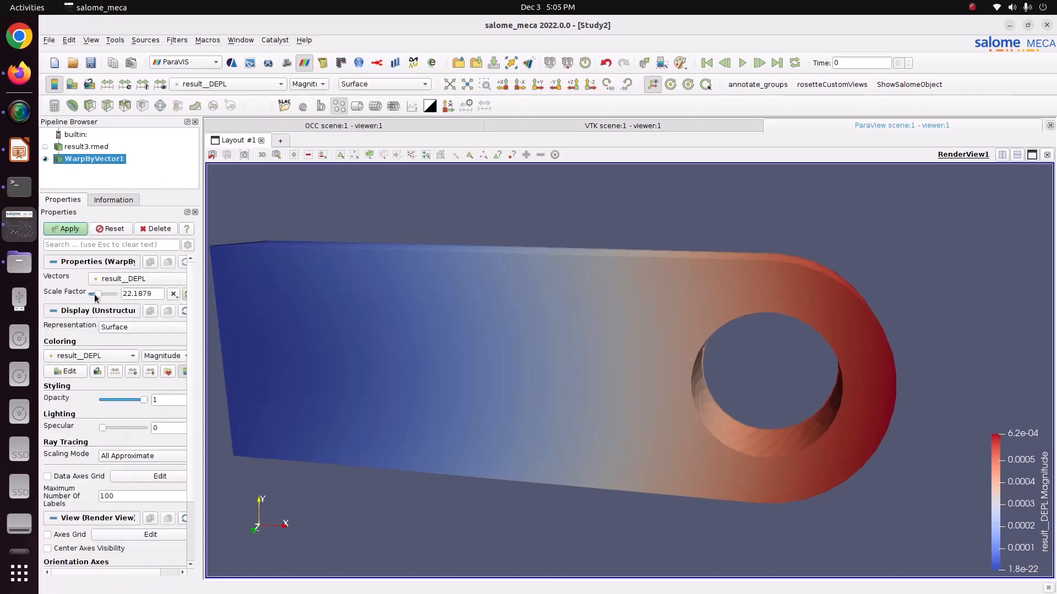
left_click(60, 231)
scroll(404, 271, "down", 3)
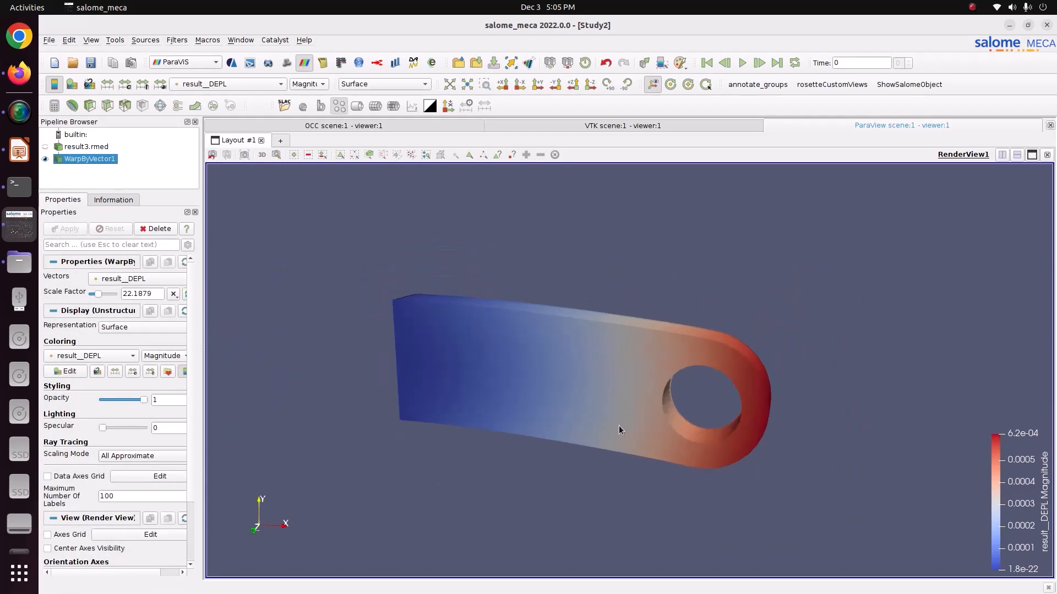
- Color the warped lug by the VMIS component of result__SIEQ_NOEU
left_click(203, 84)
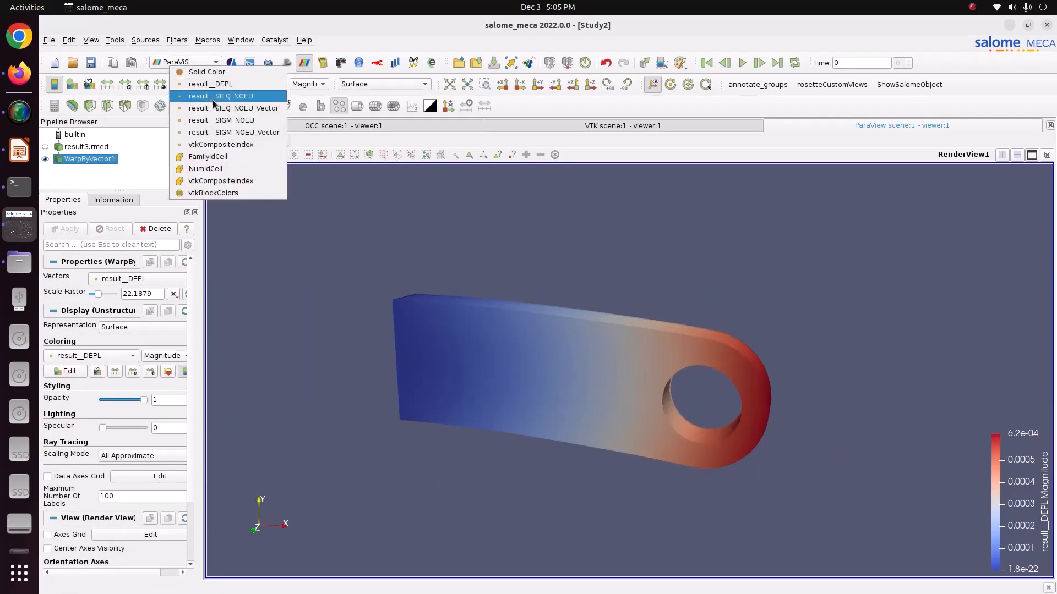
left_click(213, 99)
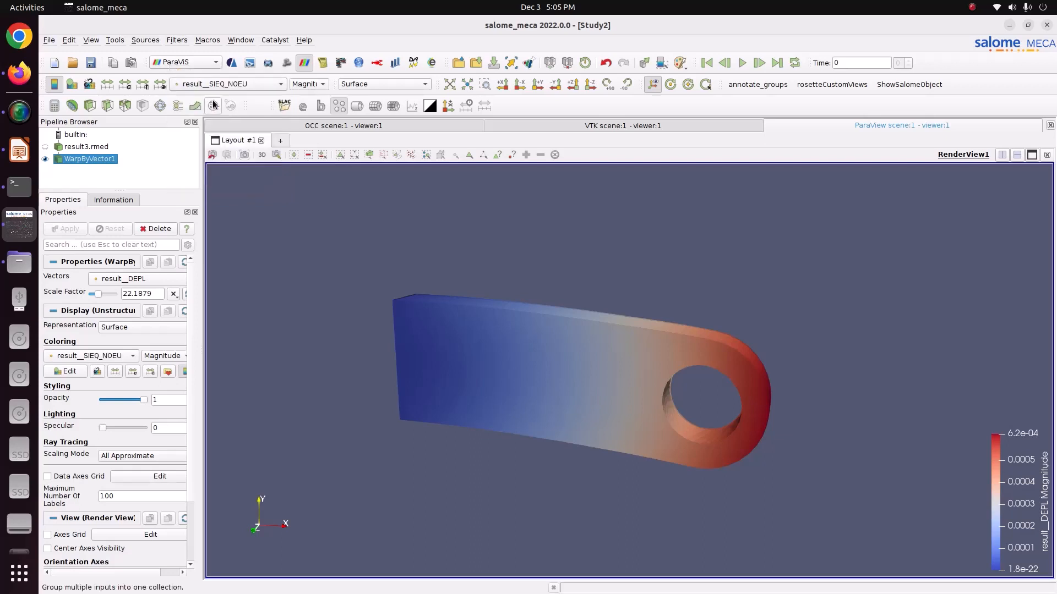
left_click(308, 84)
left_click(308, 112)
left_click_drag(389, 358, 444, 361)
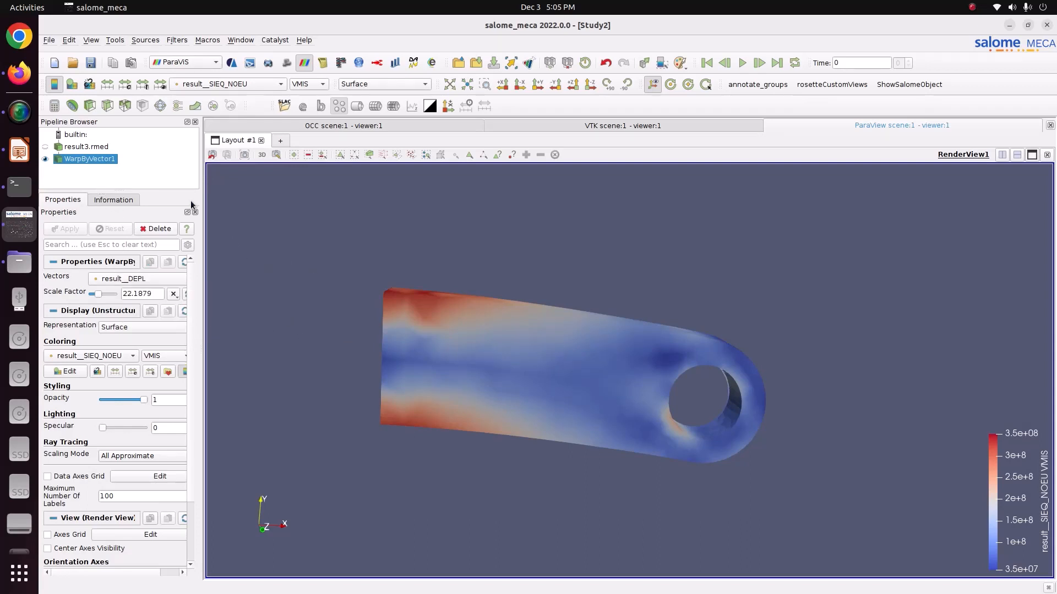
- Apply the Blue to Red Rainbow color preset to the VMIS stress plot
left_click(167, 372)
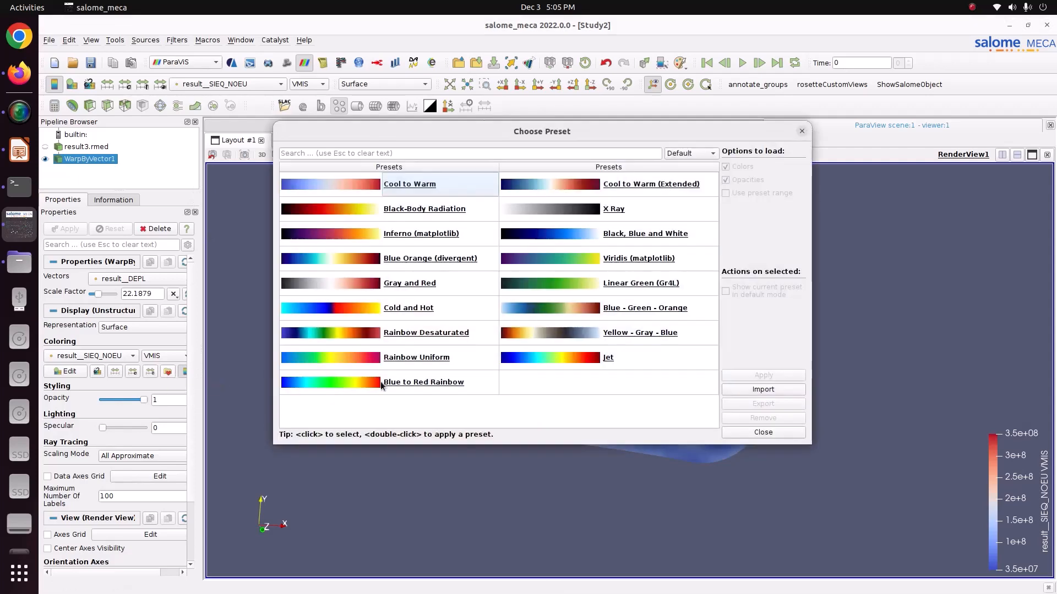
left_click(763, 375)
left_click(761, 431)
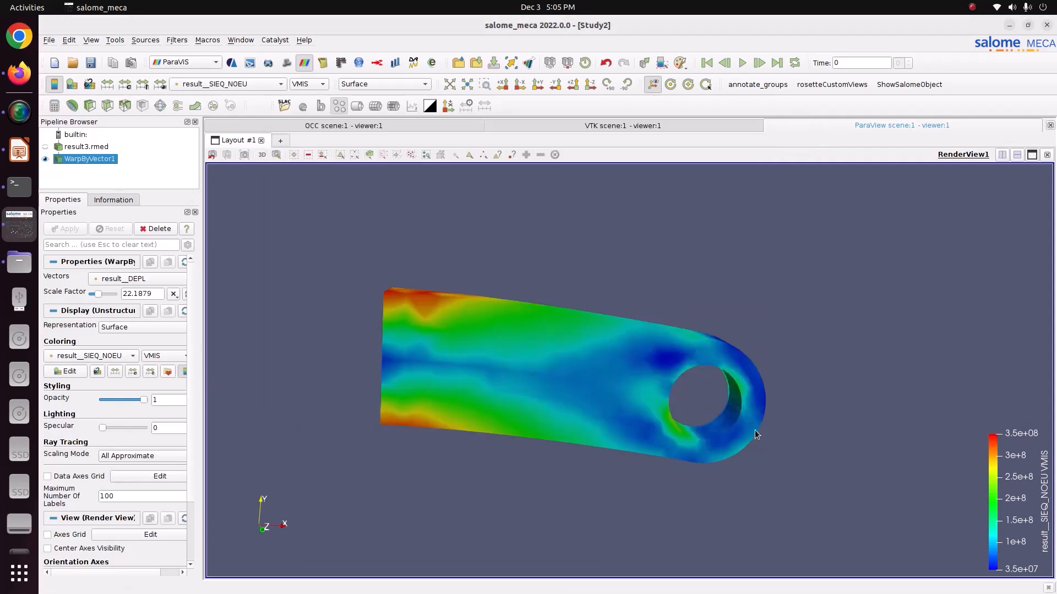
- Open the color map settings for result__SIEQ_NOEU and set the number of table values to 12
left_click(46, 372)
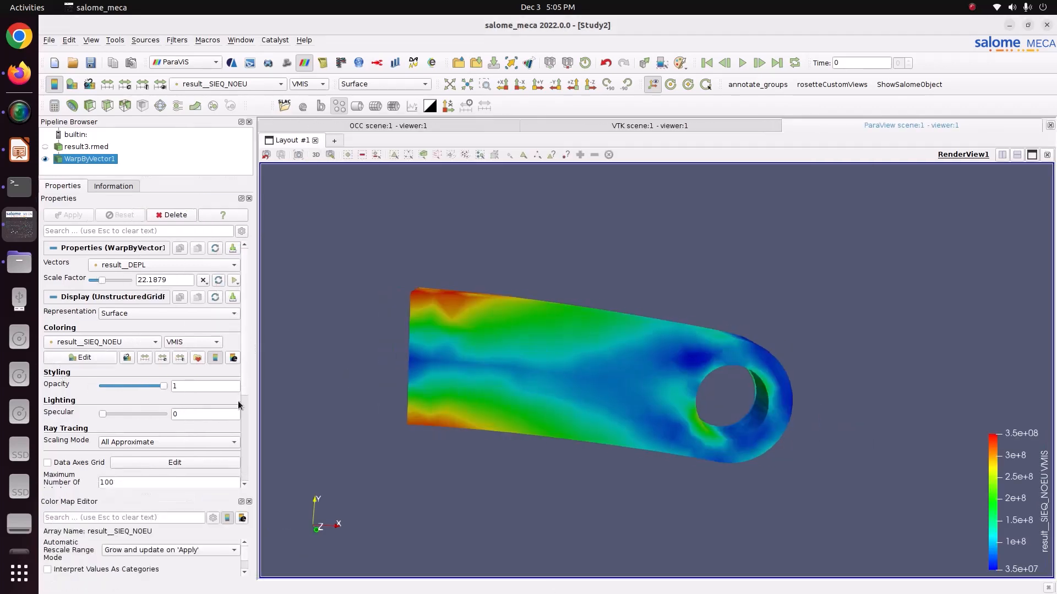
scroll(238, 401, "down", 3)
left_click_drag(253, 443, 253, 482)
left_click_drag(246, 552, 248, 581)
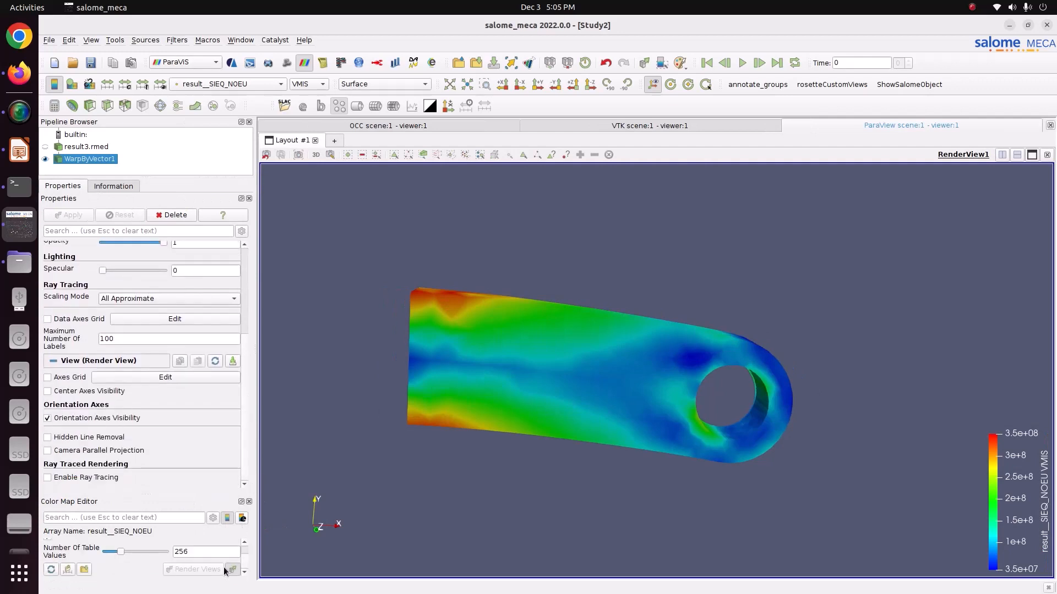
left_click(204, 553)
type("12")
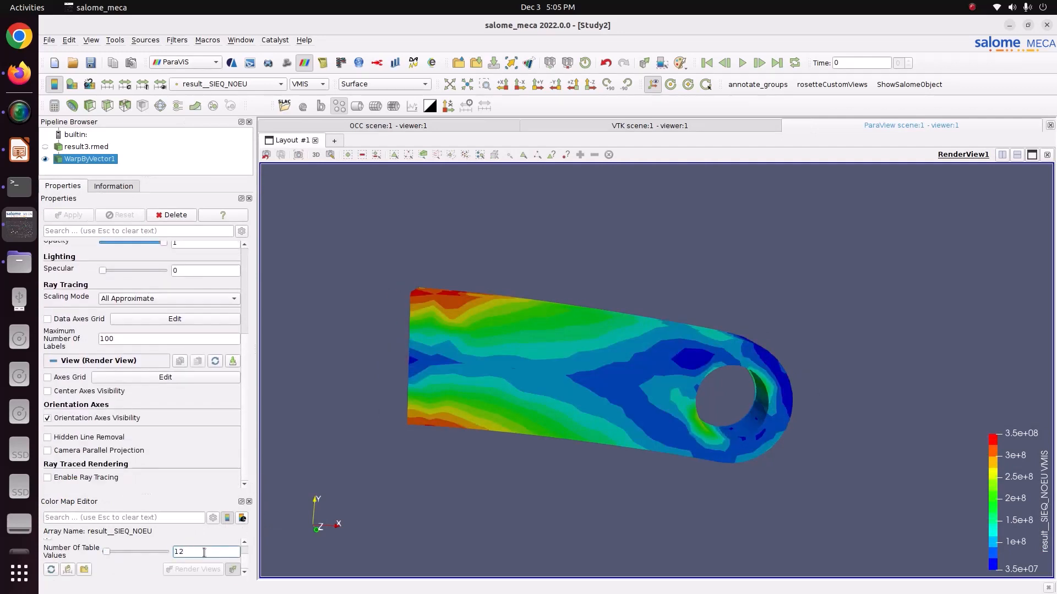
- Color the lug by the VMIS_SG component and place a lengthened color legend beside the lug
mouse_move(642, 392)
middle_mouse_down()
mouse_move(626, 393)
mouse_move(655, 395)
middle_mouse_up()
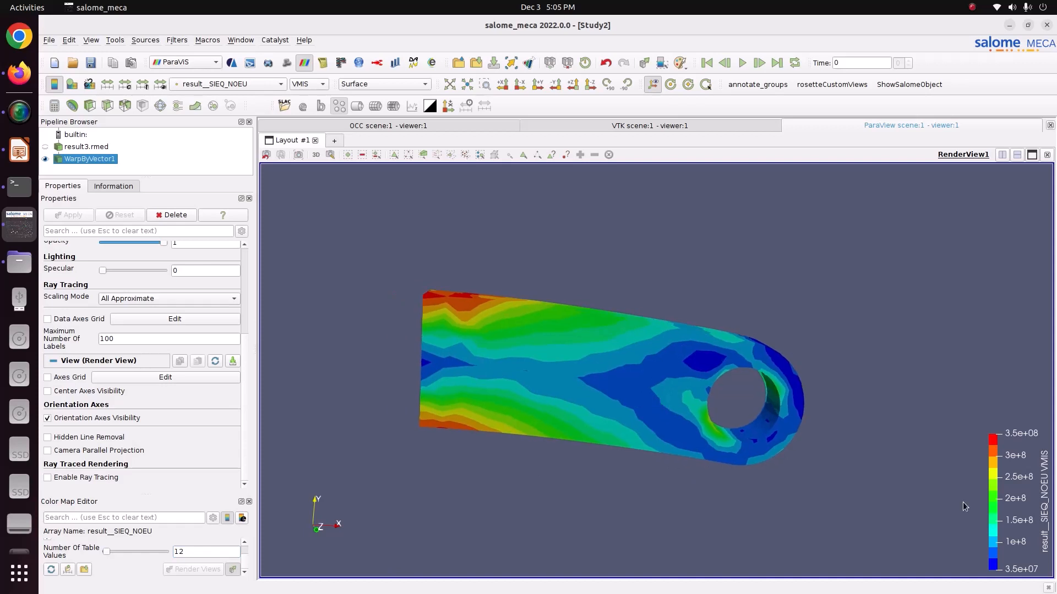
left_click_drag(1015, 441, 969, 273)
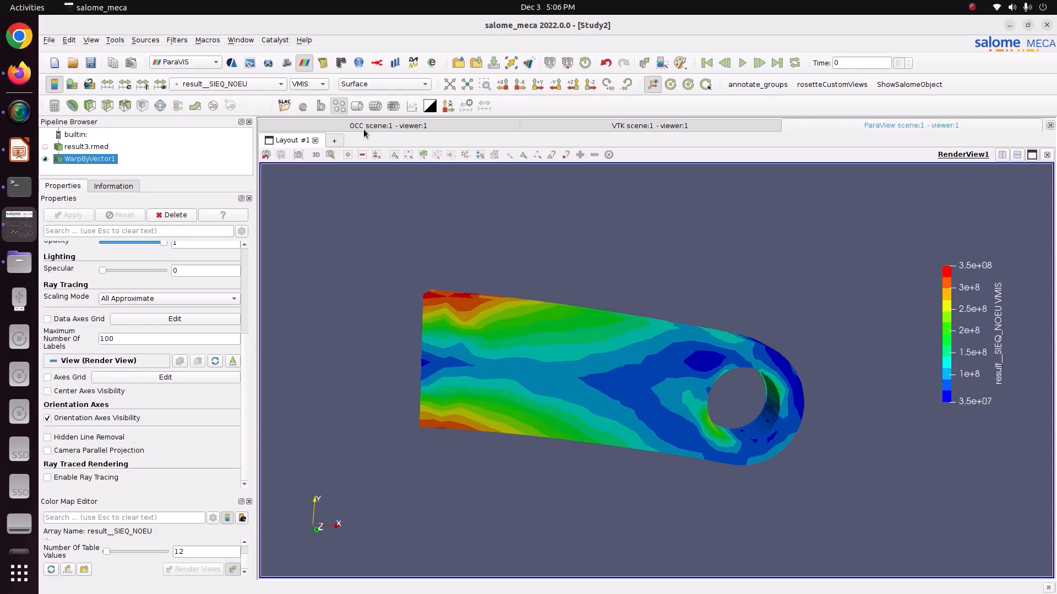
left_click(298, 84)
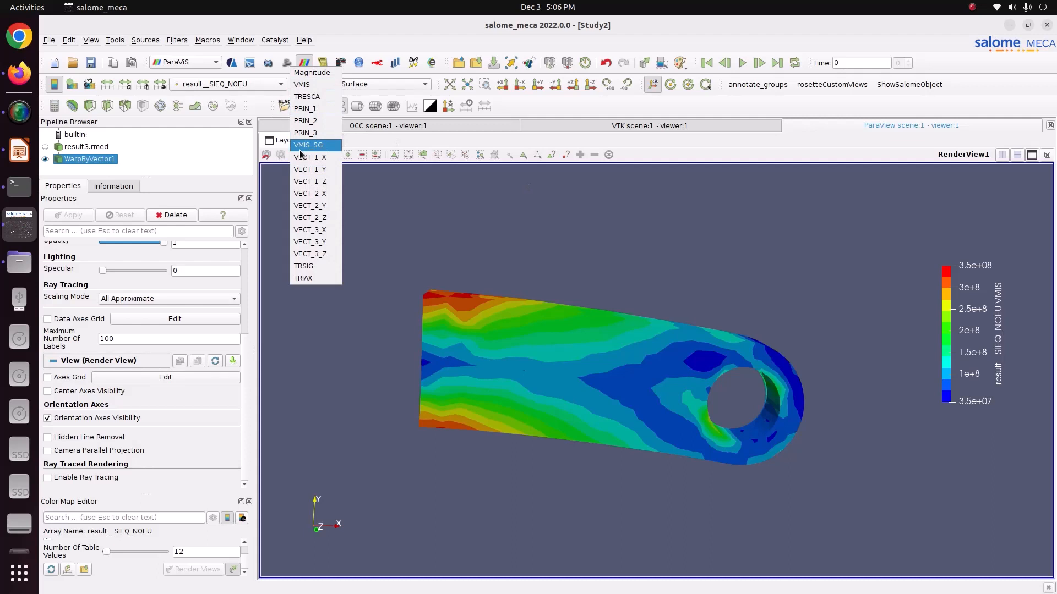
left_click(301, 148)
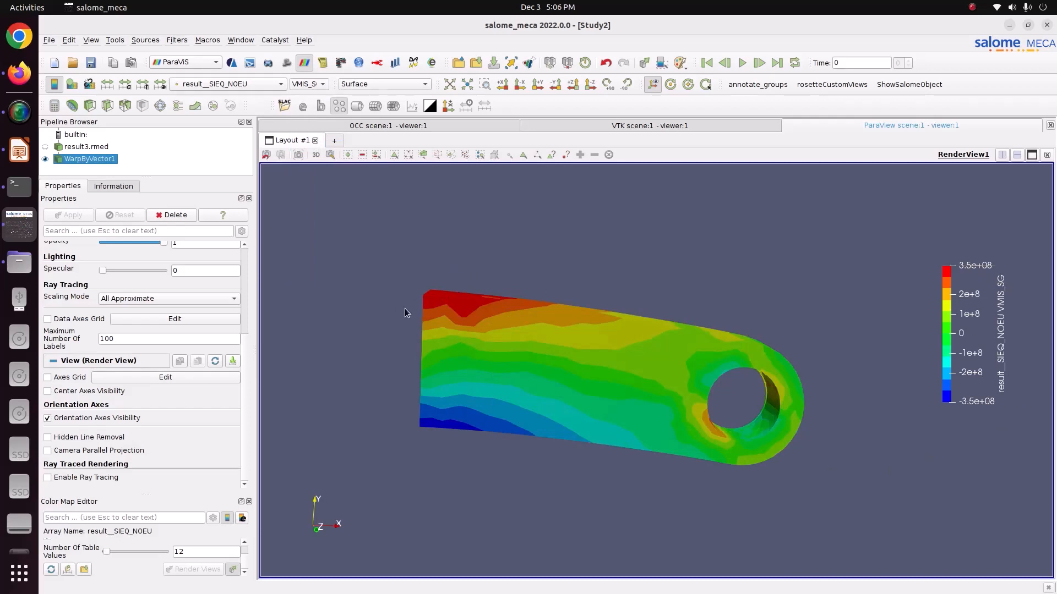
left_click_drag(972, 414, 972, 454)
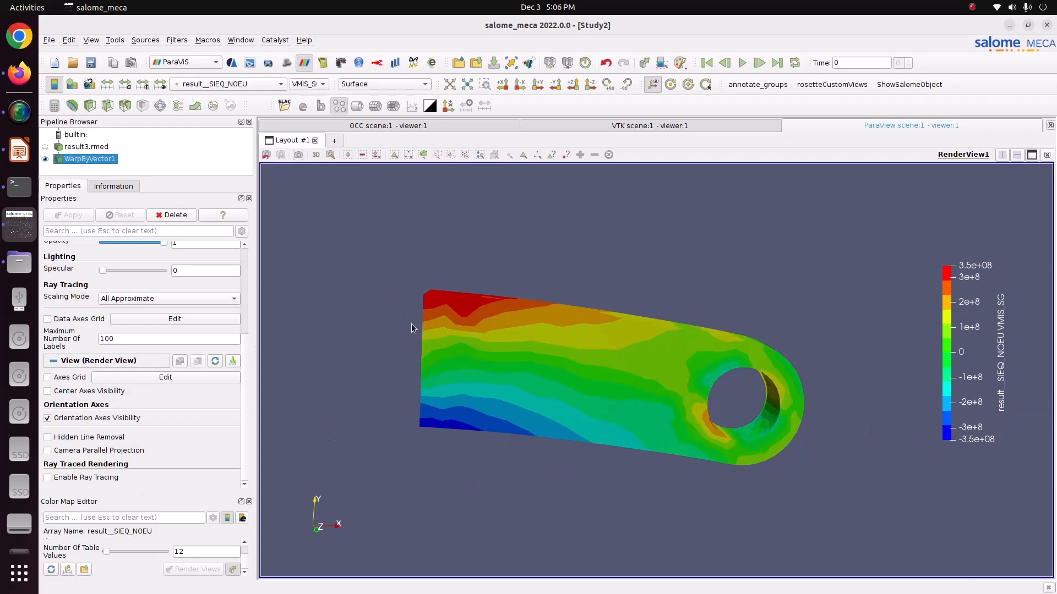
- Color the lug by VMIS again and by the TRESCA component of result__SIEQ_NOEU
left_click(306, 84)
left_click(314, 33)
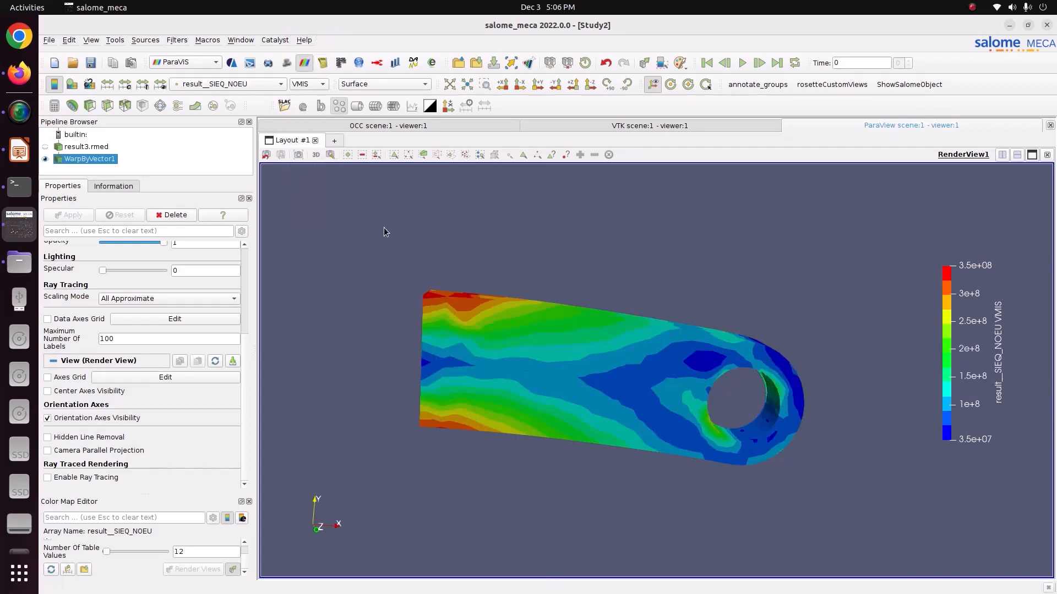
left_click(313, 84)
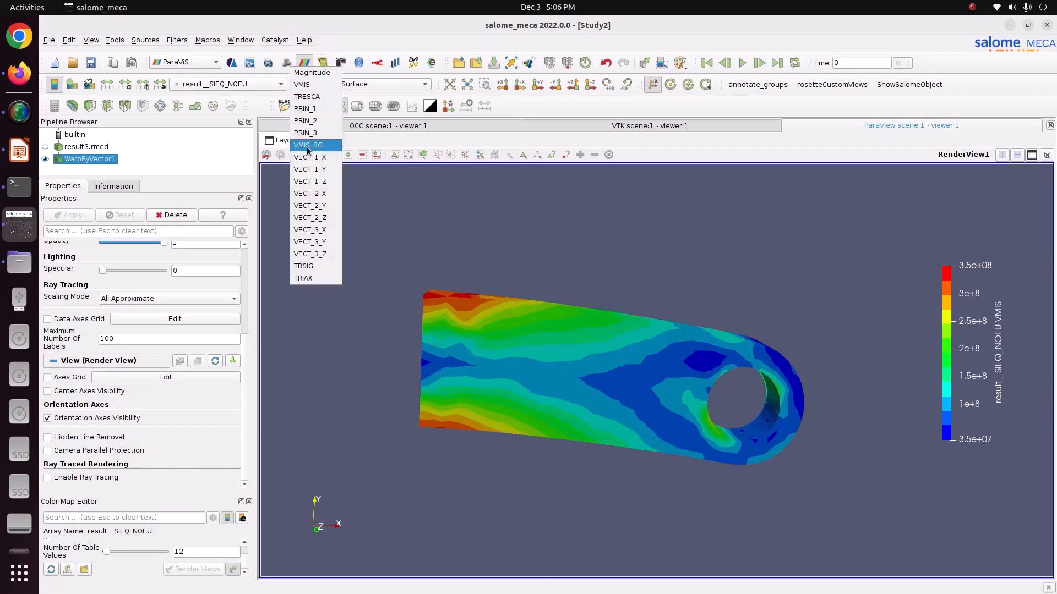
left_click(308, 96)
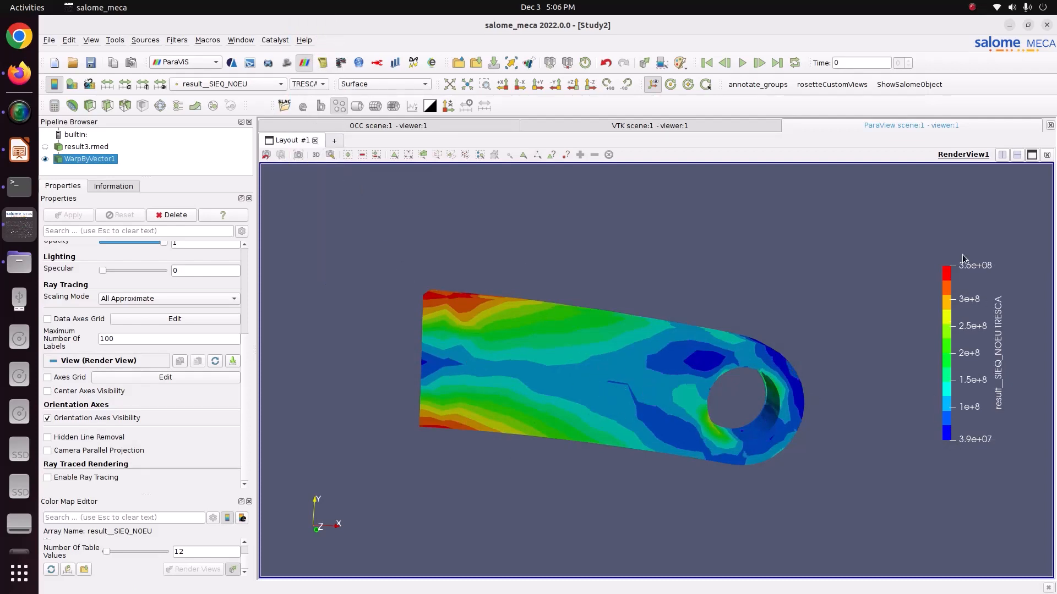
left_click(318, 84)
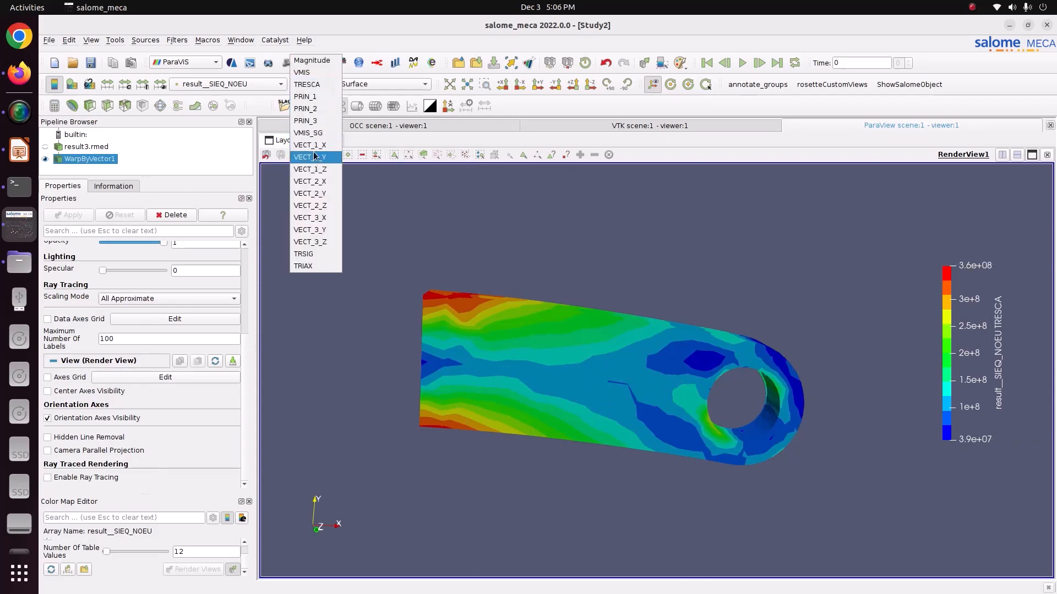
left_click(413, 272)
- Color the lug by the SIZZ component of result__SIGM_NOEU and move its legend up beside the lug
left_click(265, 86)
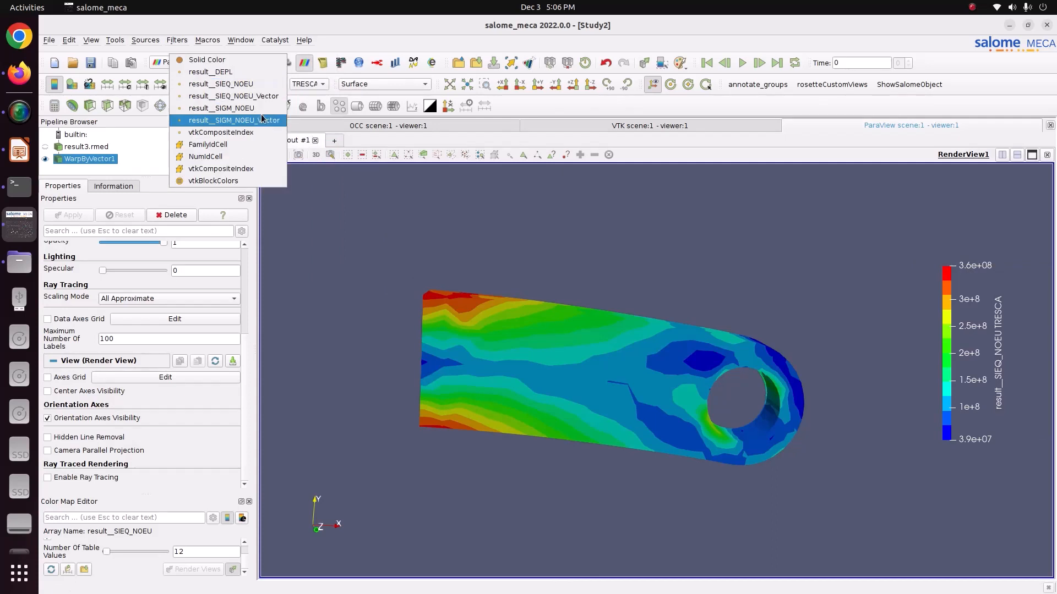
left_click(258, 107)
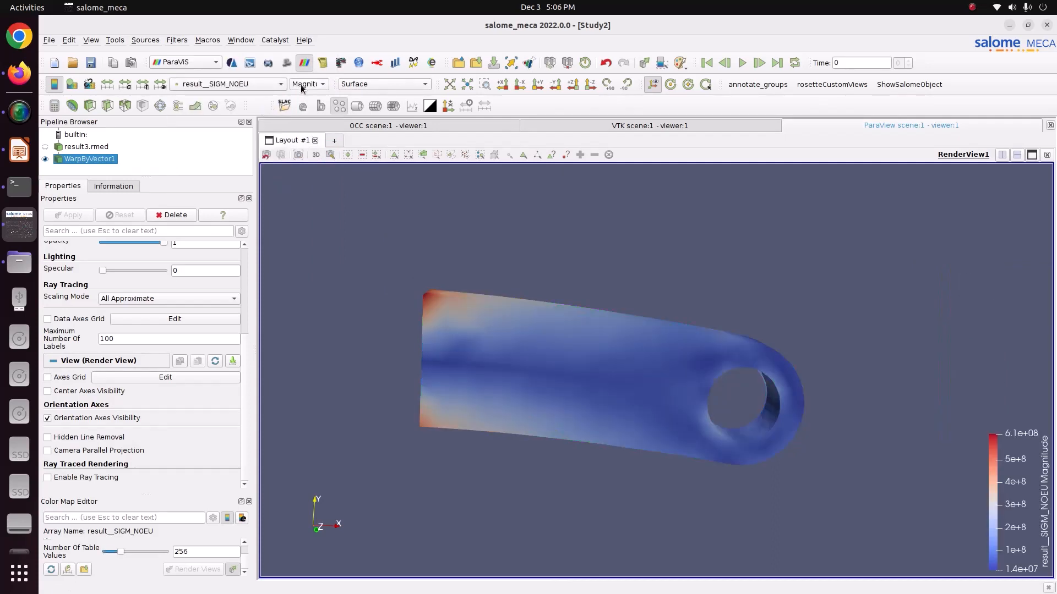
left_click(304, 85)
left_click(304, 121)
left_click_drag(1019, 533, 971, 330)
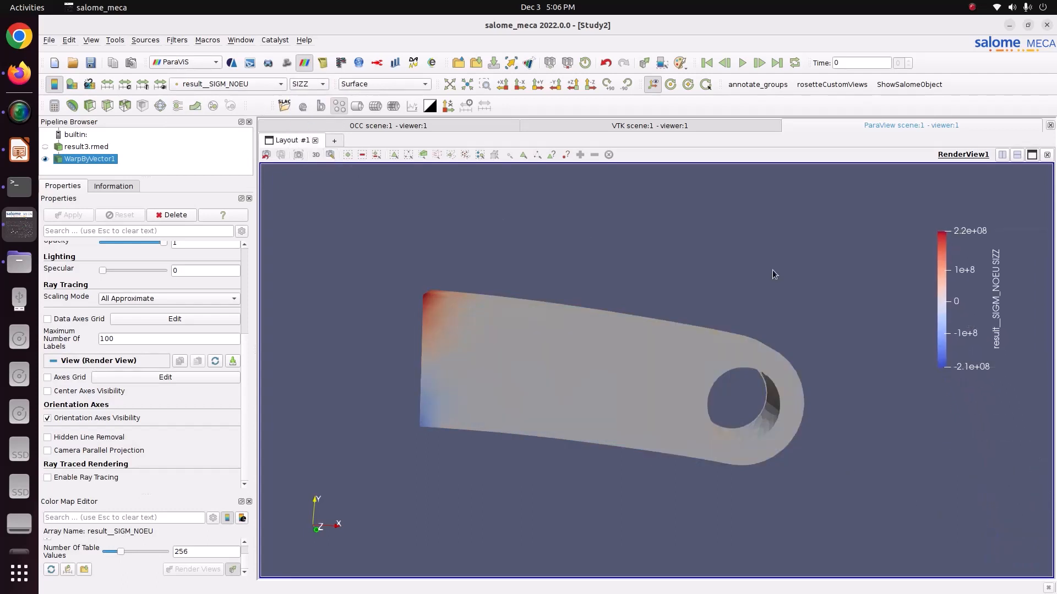
- View the SIYY and SIXX stress components of result__SIGM_NOEU on the lug
left_click(312, 86)
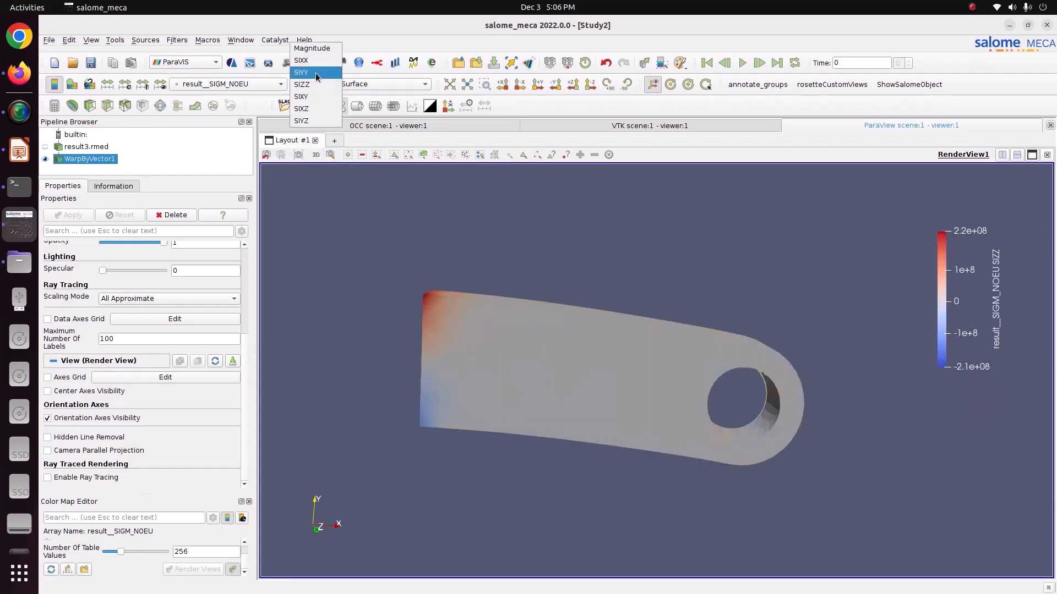
left_click(316, 73)
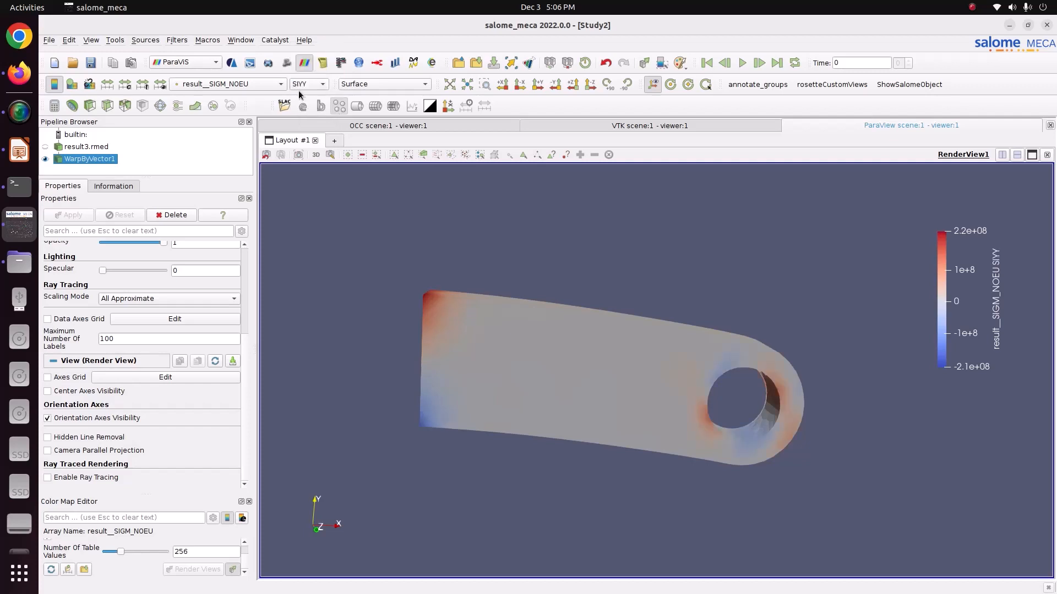
left_click(302, 86)
left_click(304, 80)
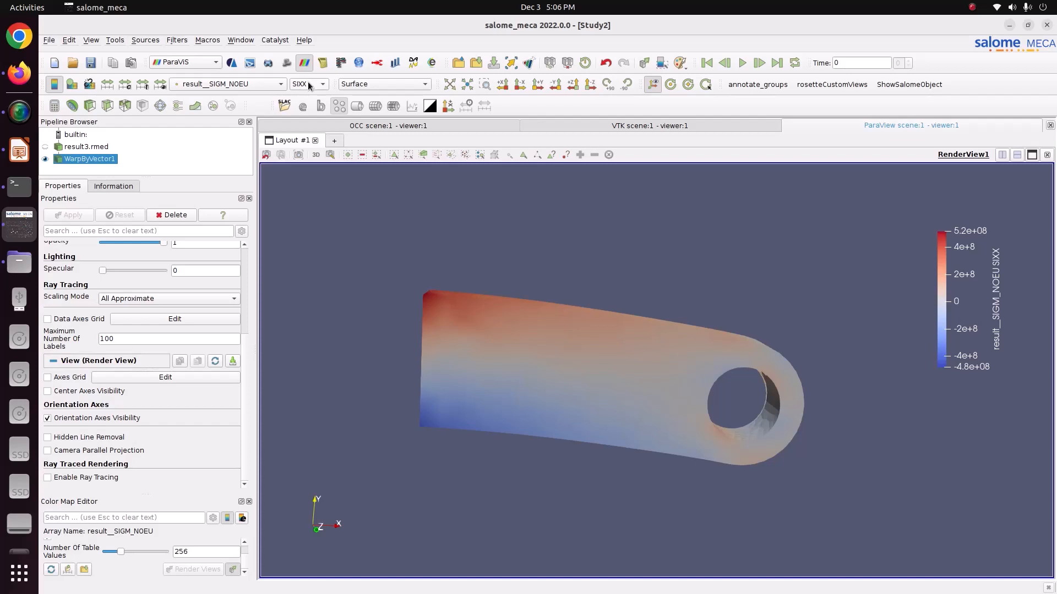
- Compare the SIYY and SIZZ stress components of result__SIGM_NOEU on the lug from tilted angles
left_click(308, 81)
left_click(309, 92)
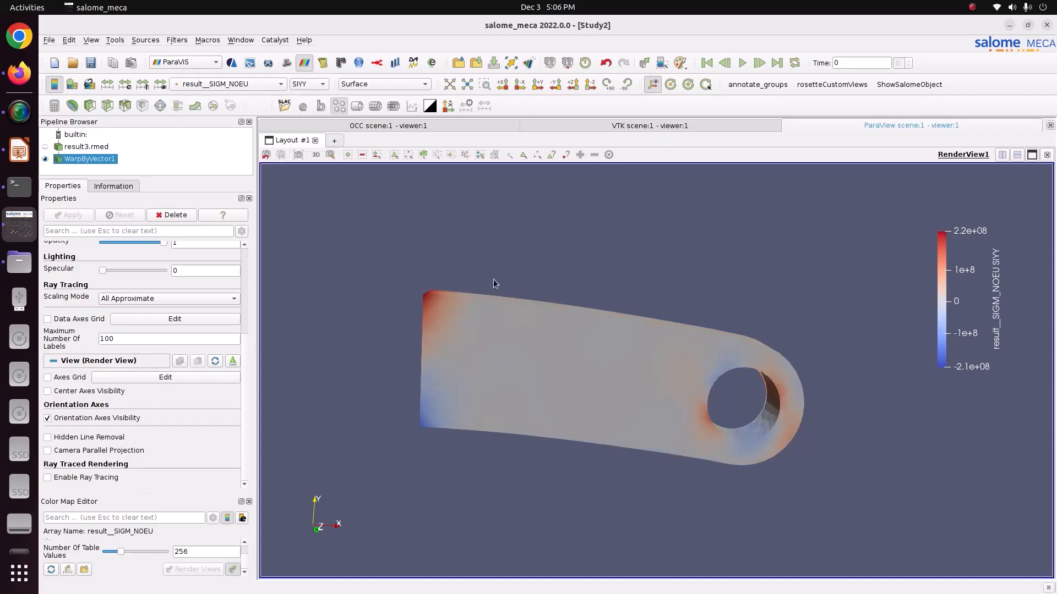
left_click_drag(493, 280, 478, 306)
left_click(309, 84)
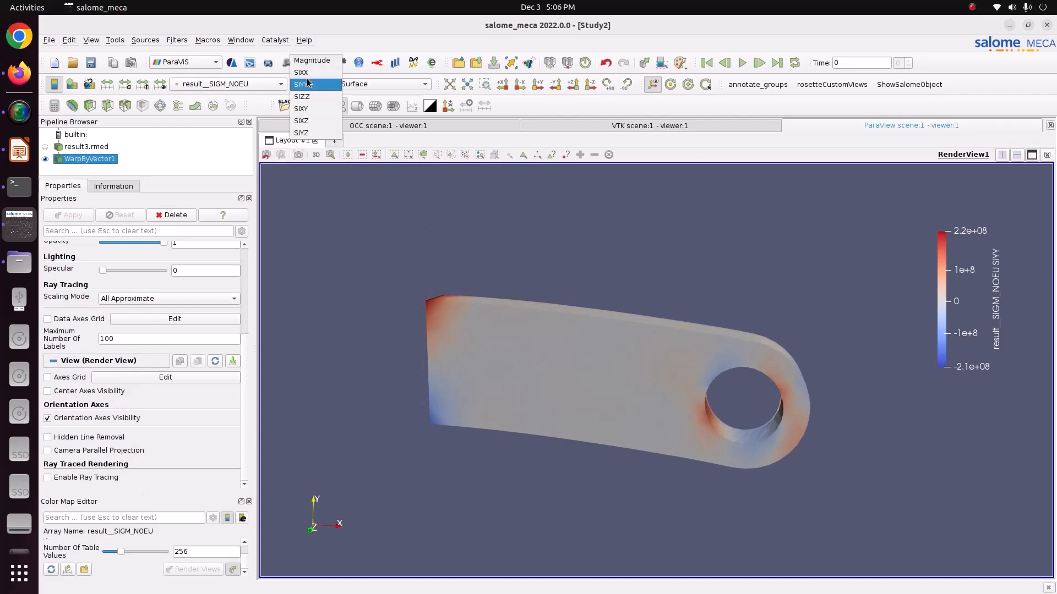
left_click(309, 98)
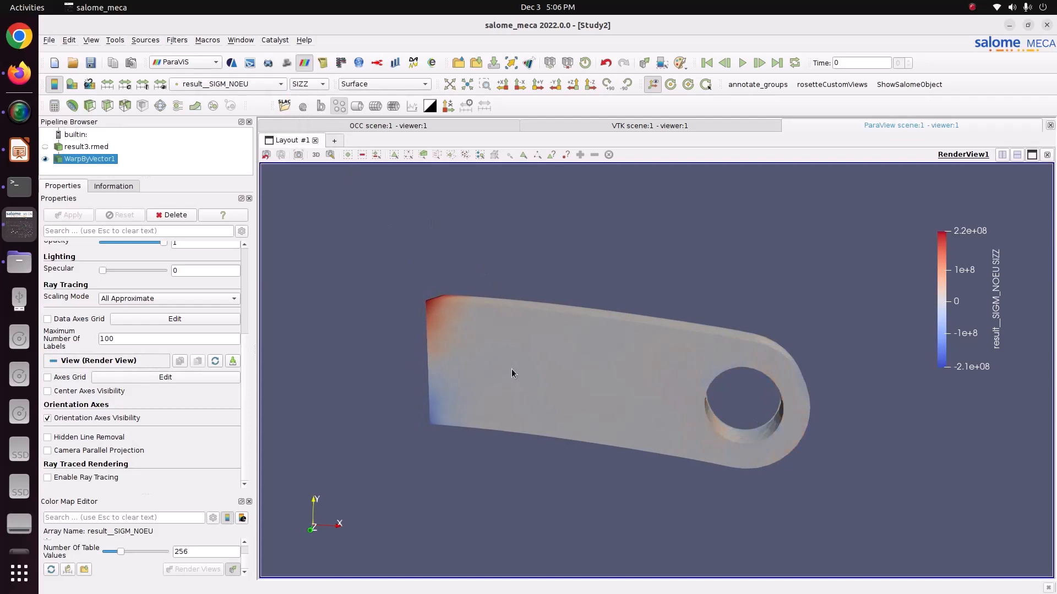
left_click_drag(511, 370, 538, 400)
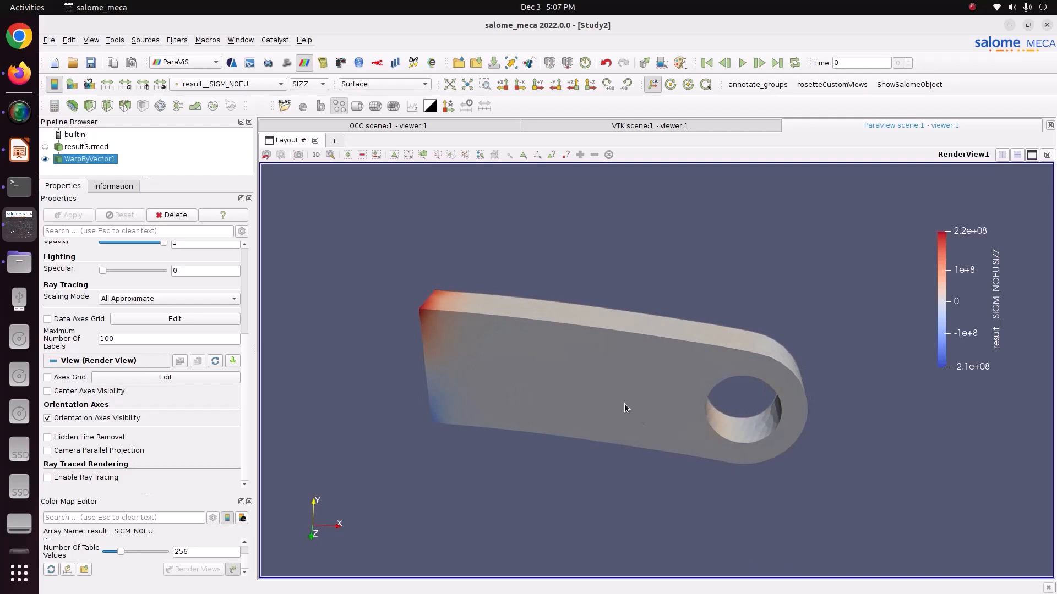
- Color the lug by the SIXX component of result__SIGM_NOEU and shift the legend closer to the lug
left_click(316, 83)
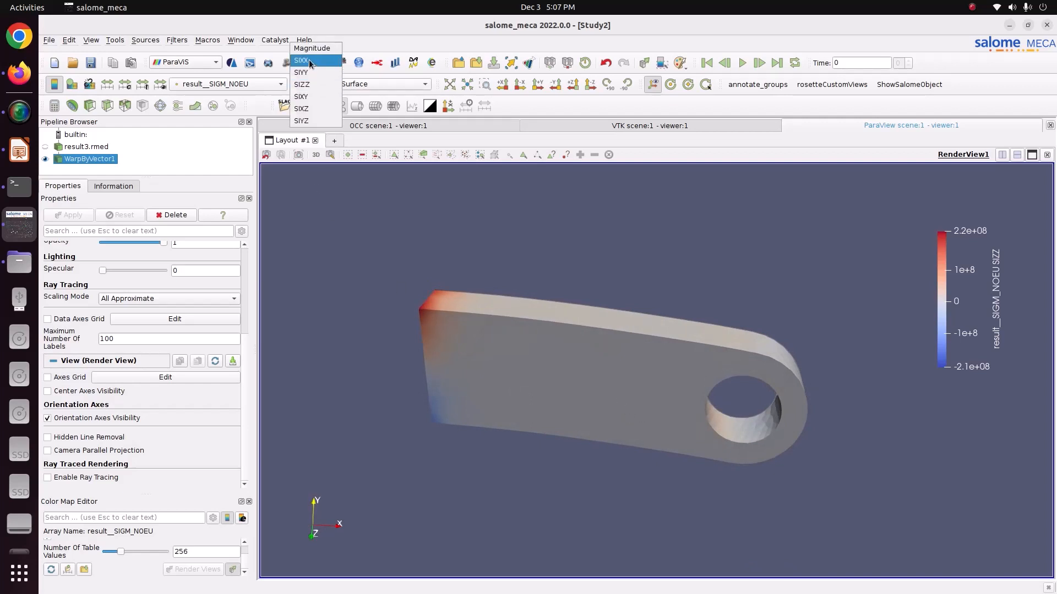
left_click(311, 63)
left_click_drag(998, 275, 968, 281)
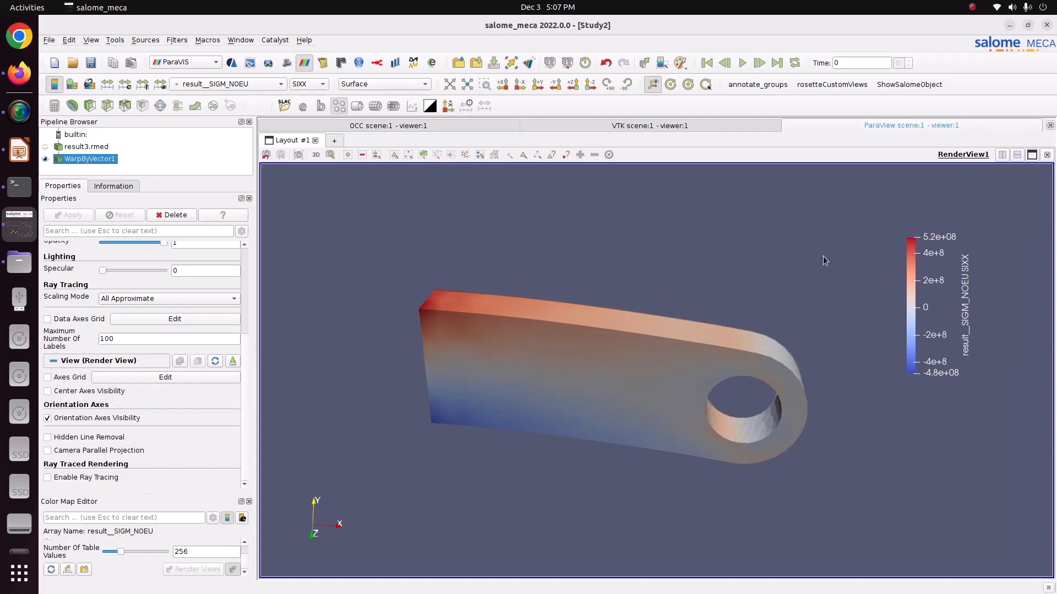
- Return the lug's coloring to the TRESCA component of result__SIEQ_NOEU
left_click(262, 85)
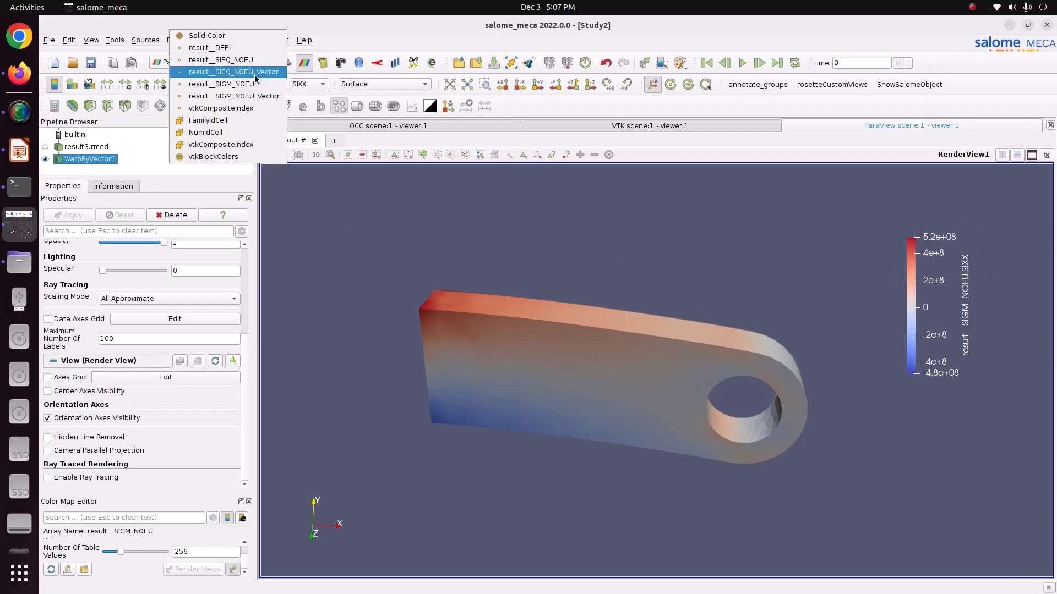
left_click(225, 59)
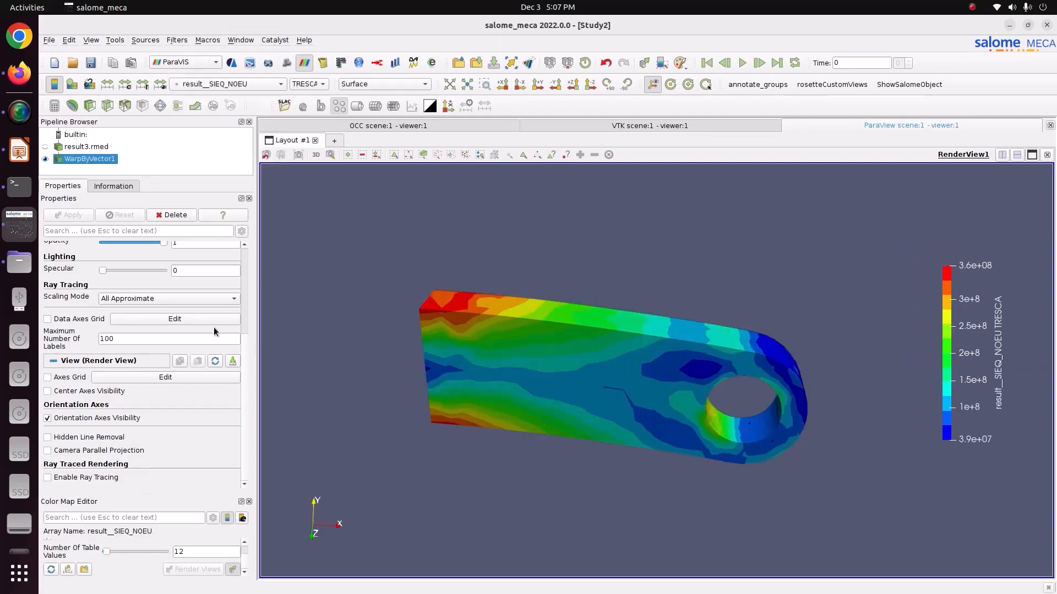
- Face the lug's flat side and create an animation track for the Scale Factor of WarpByVector1
left_click_drag(730, 468, 720, 429)
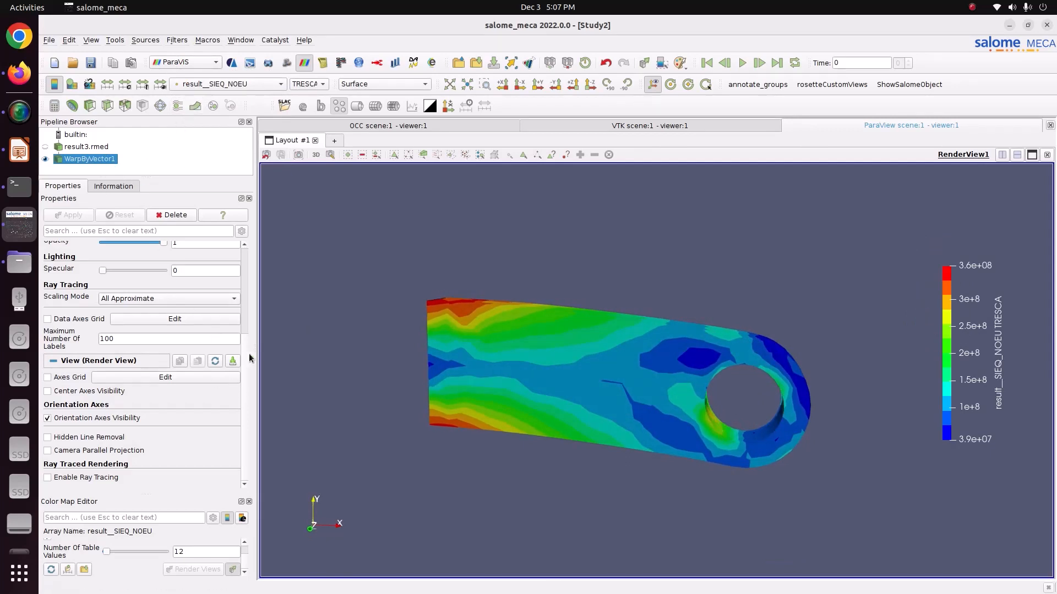
left_click_drag(257, 349, 301, 282)
scroll(197, 285, "up", 1)
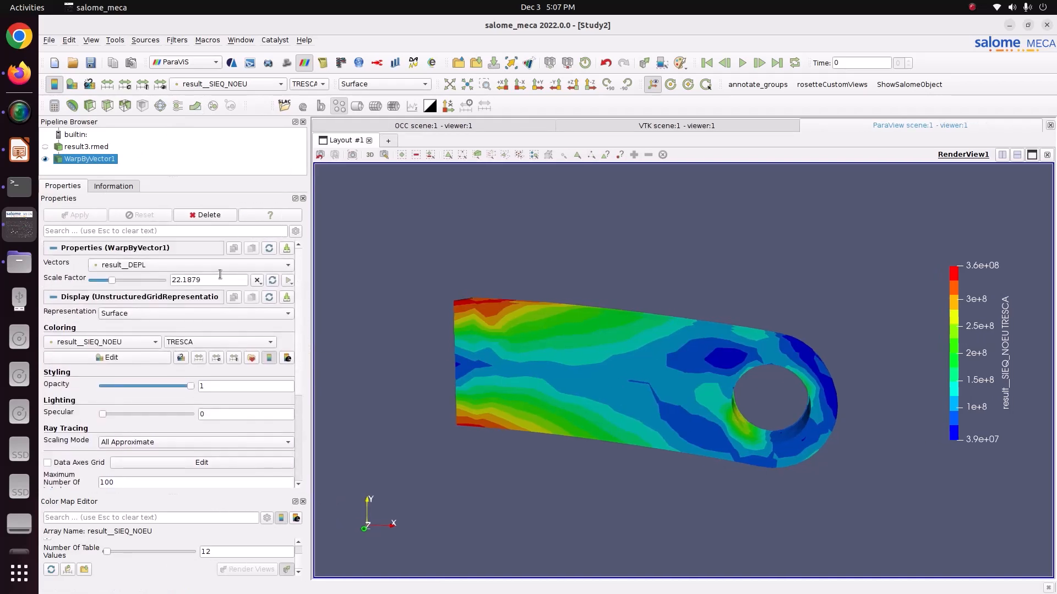
left_click(287, 282)
left_click(305, 292)
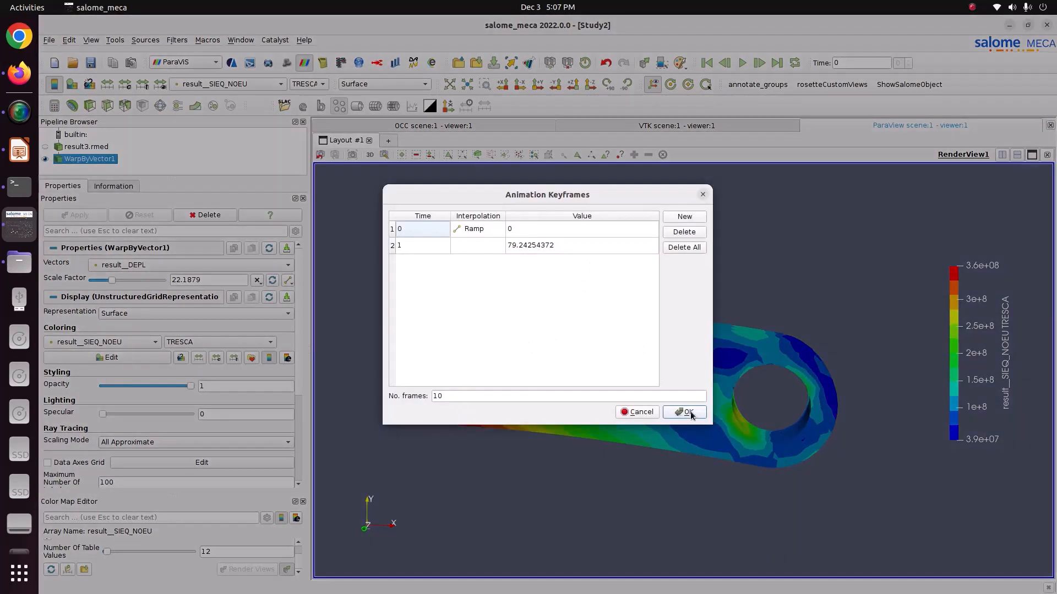
left_click(690, 413)
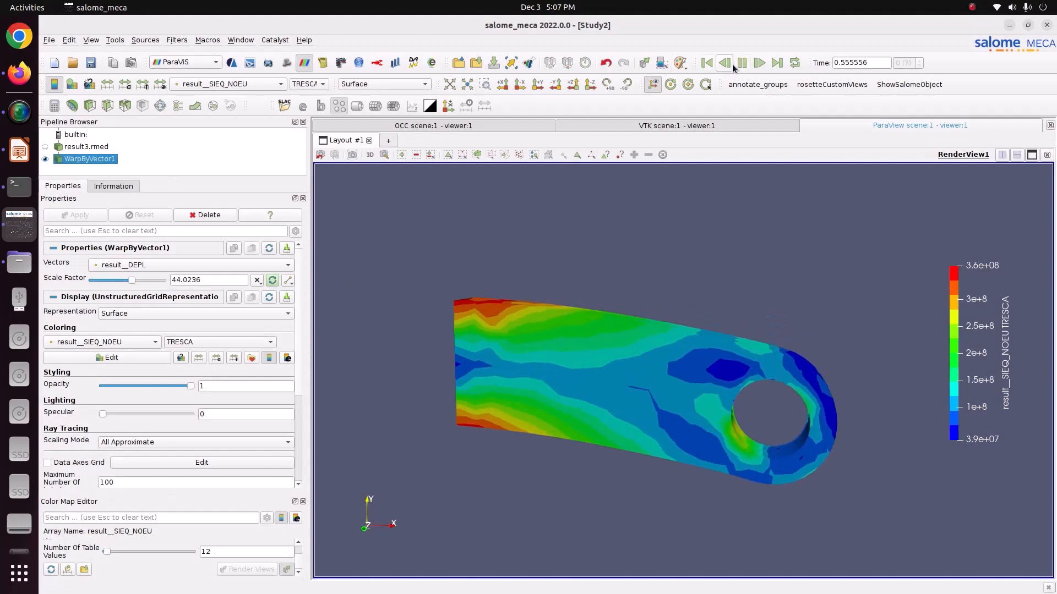
- Restart the lug's deformation animation from the first frame and play it in a loop
left_click(704, 63)
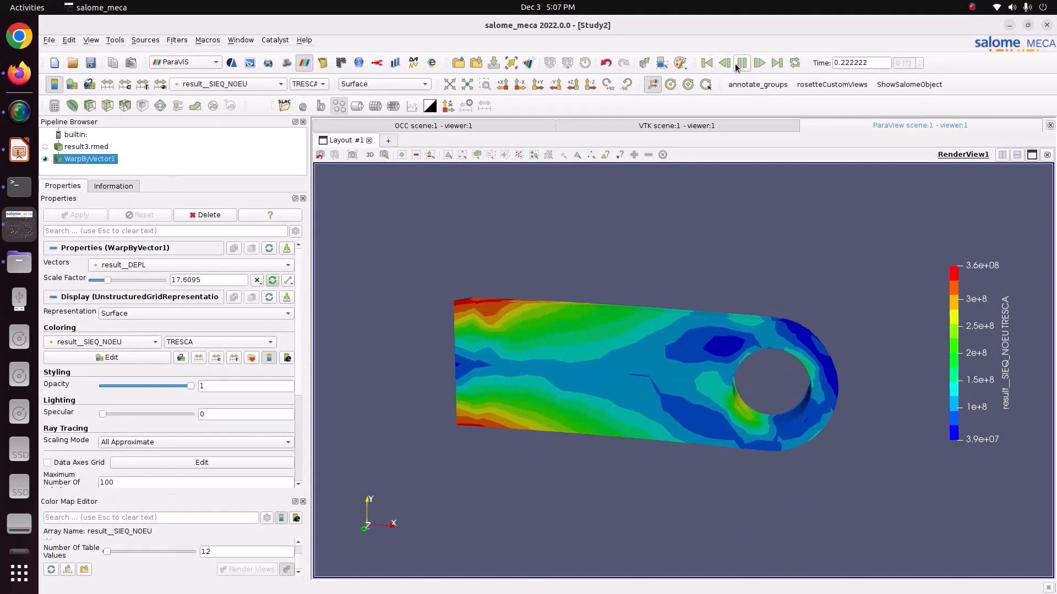
left_click(705, 63)
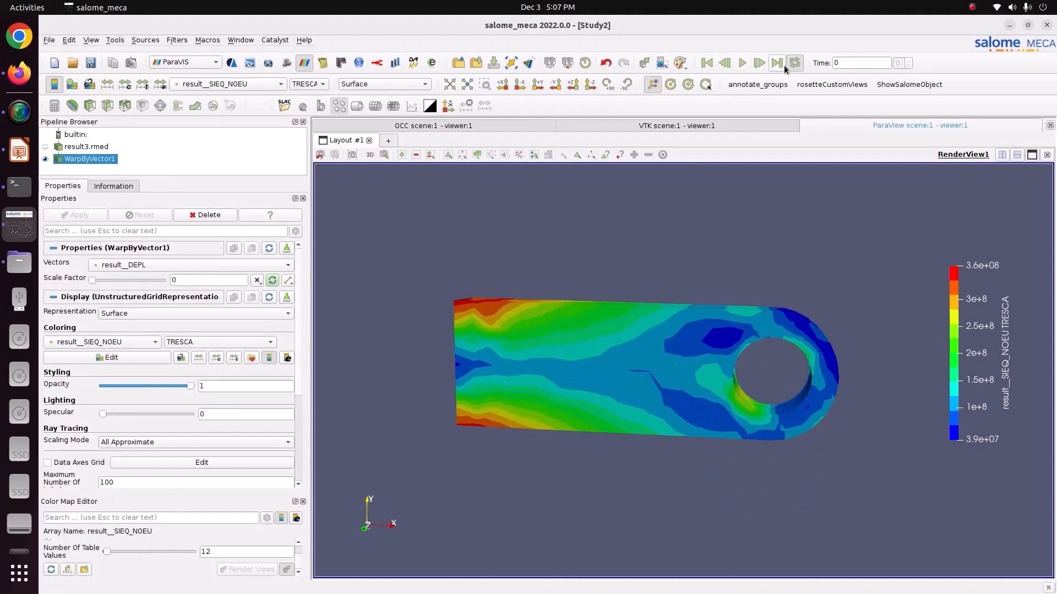
left_click(742, 63)
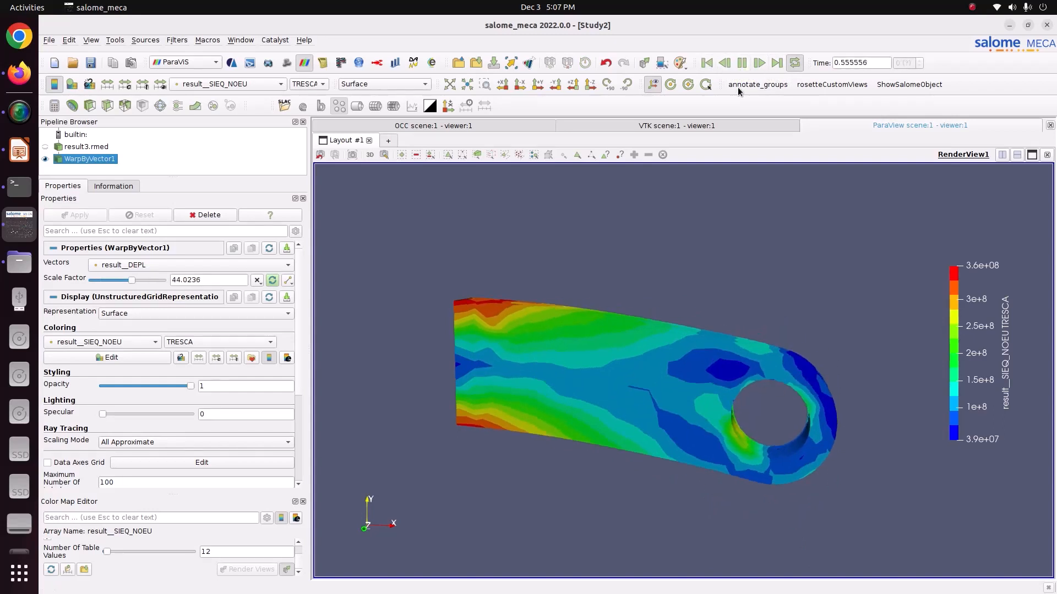